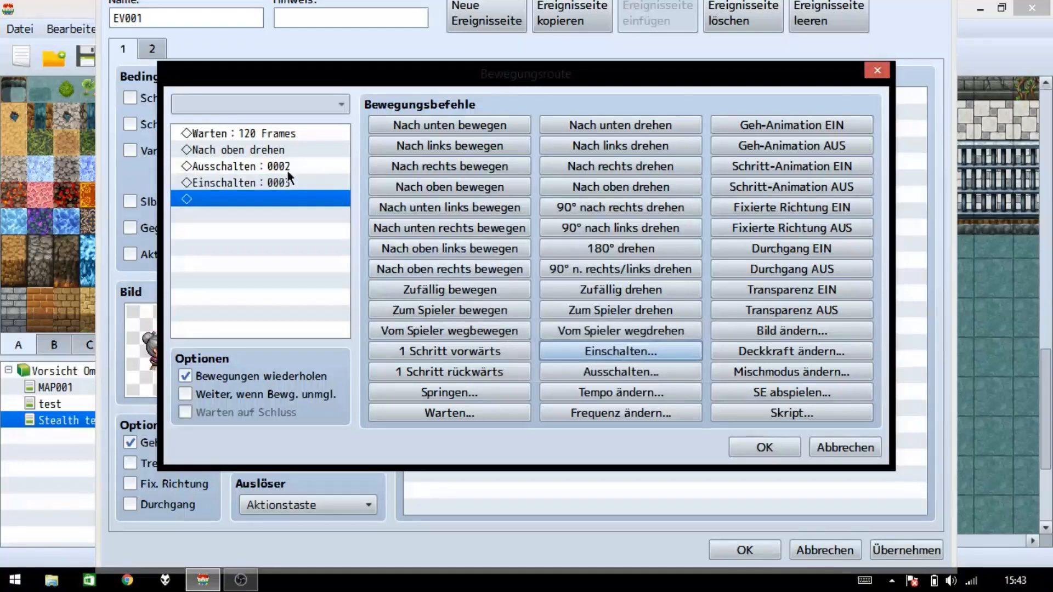
Step: Append a copy of the 120-frame wait and a turn-right command (Nach rechts drehen) to the movement route
right_click(277, 135)
left_click(278, 199)
right_click(278, 199)
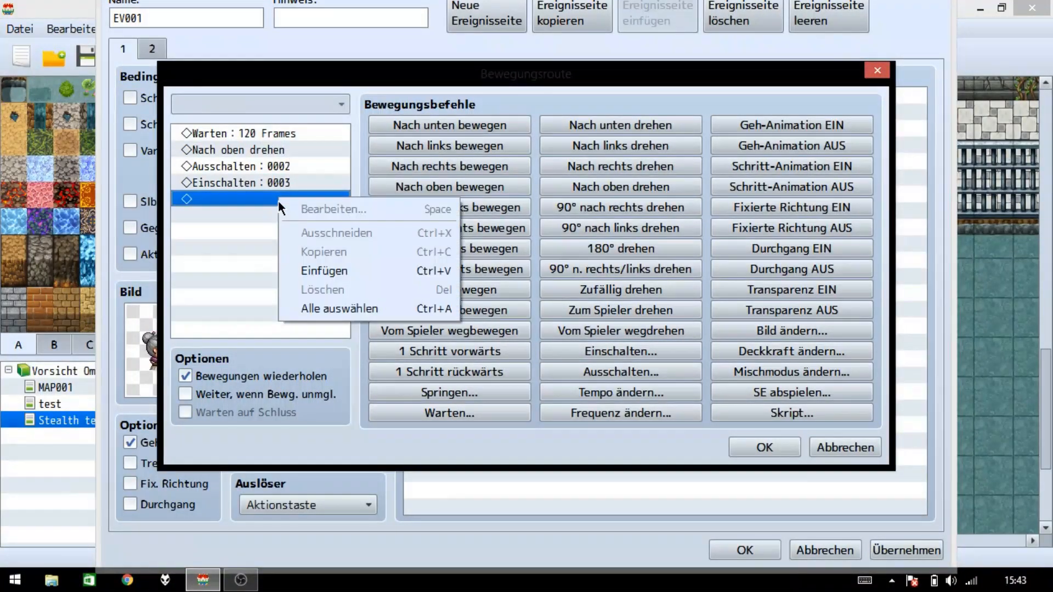
left_click(317, 268)
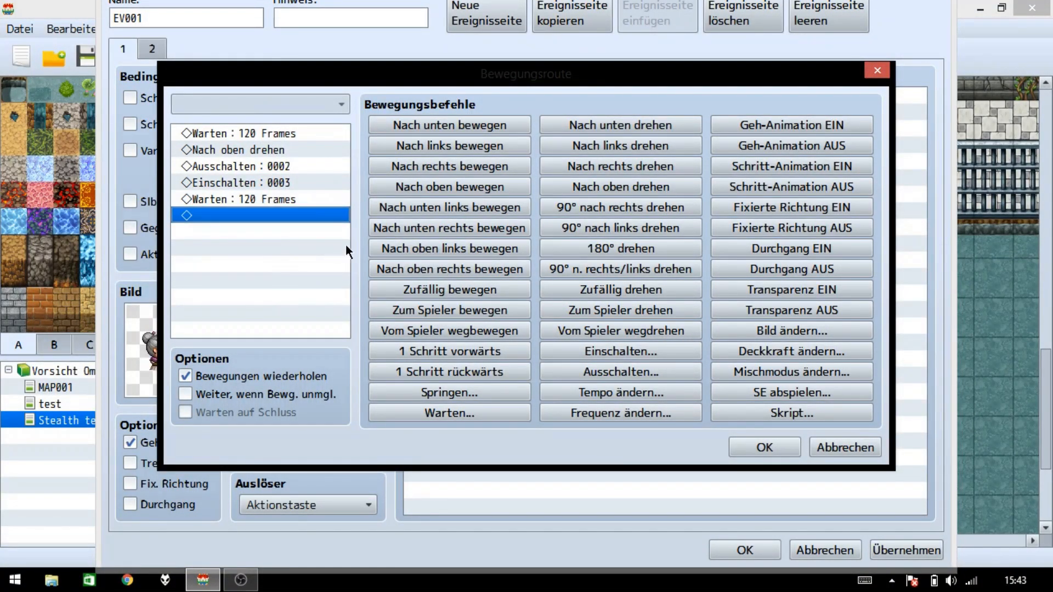
left_click(631, 173)
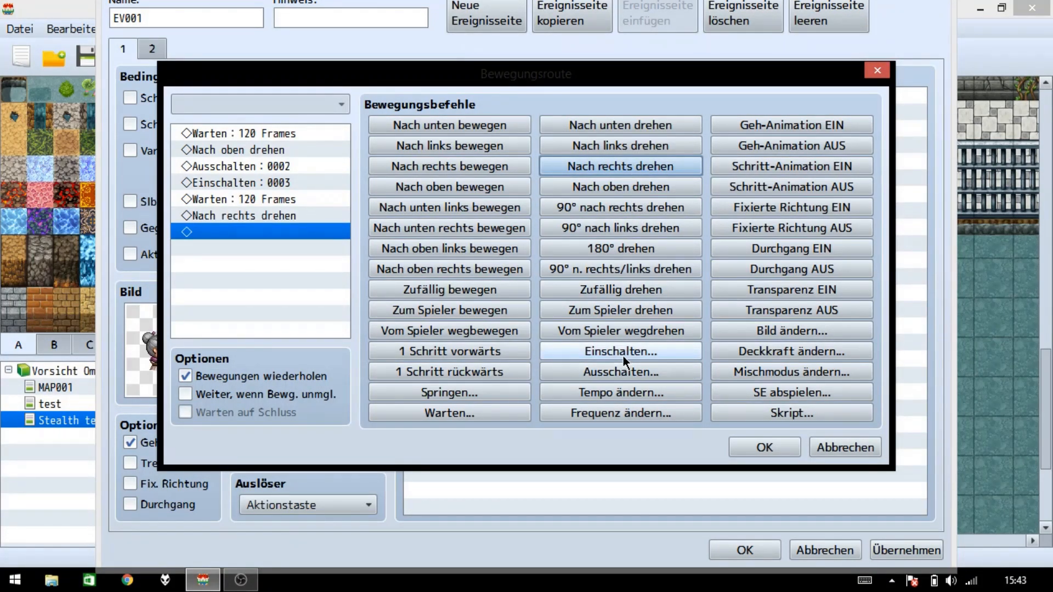
Step: Add a command to the movement route that switches off 0003 Oben
left_click(624, 372)
left_click(562, 268)
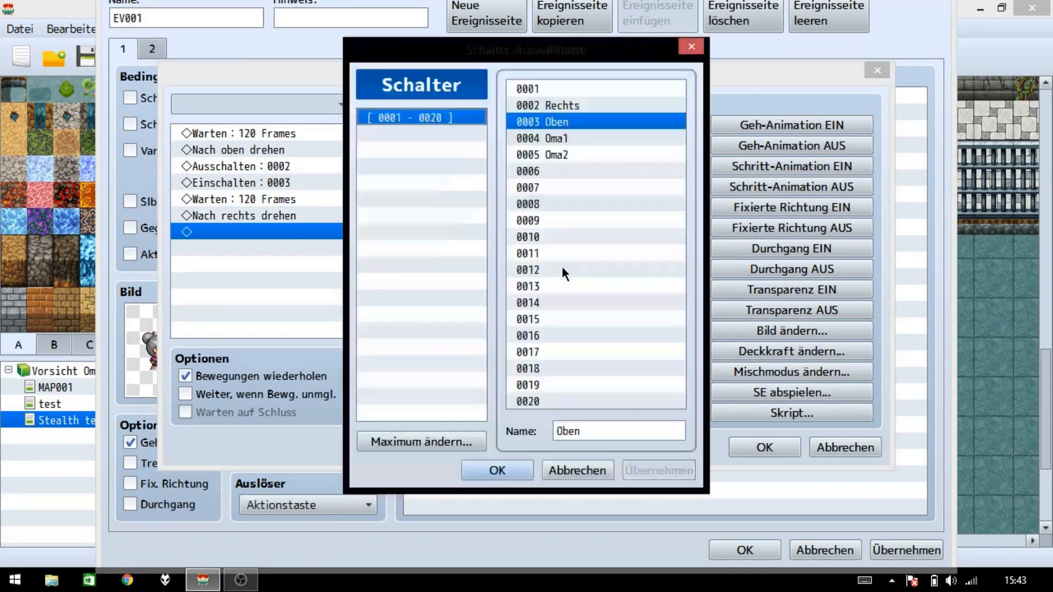
double_click(592, 124)
left_click(487, 297)
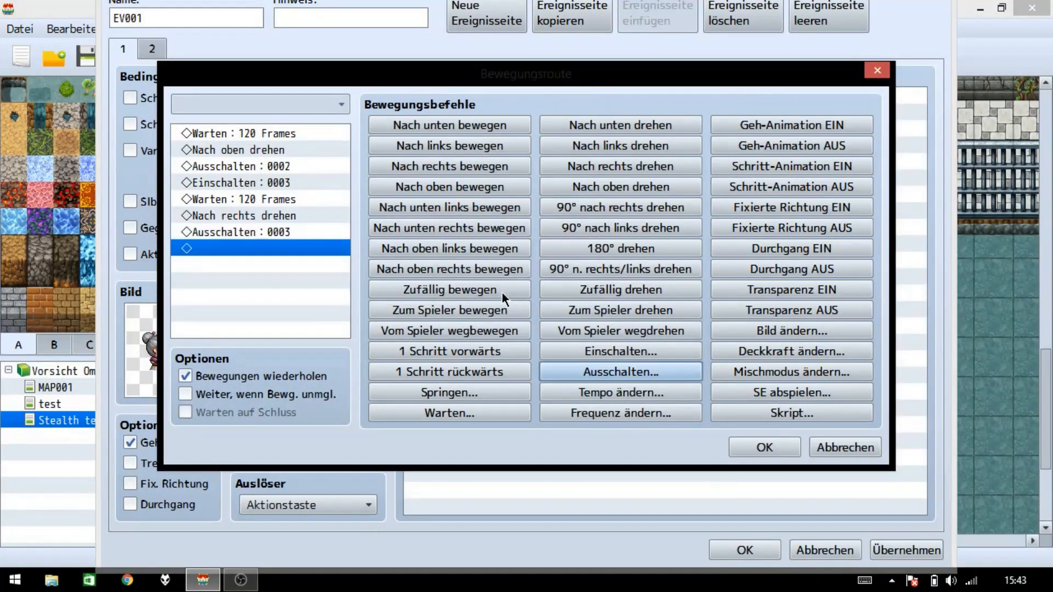
Step: Add a command that switches on 0002 Rechts and confirm the movement route
left_click(617, 354)
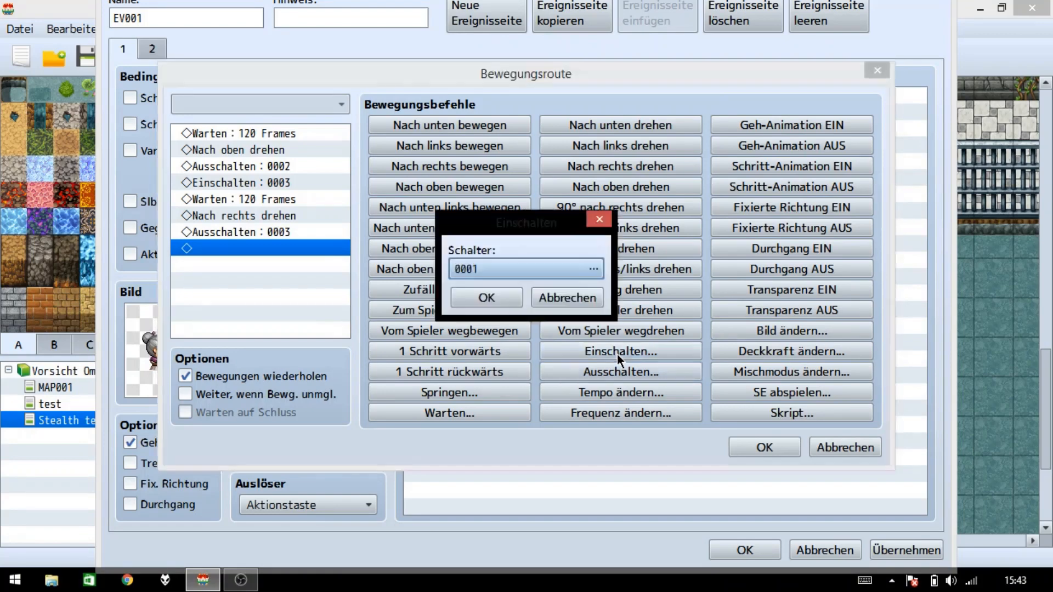
left_click(559, 262)
left_click(621, 105)
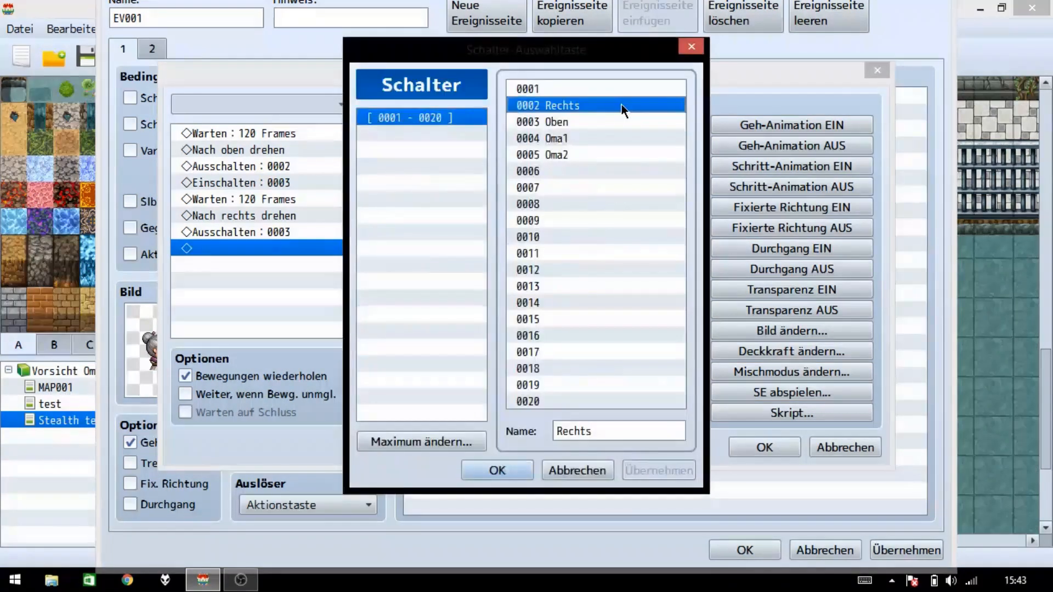
left_click(620, 104)
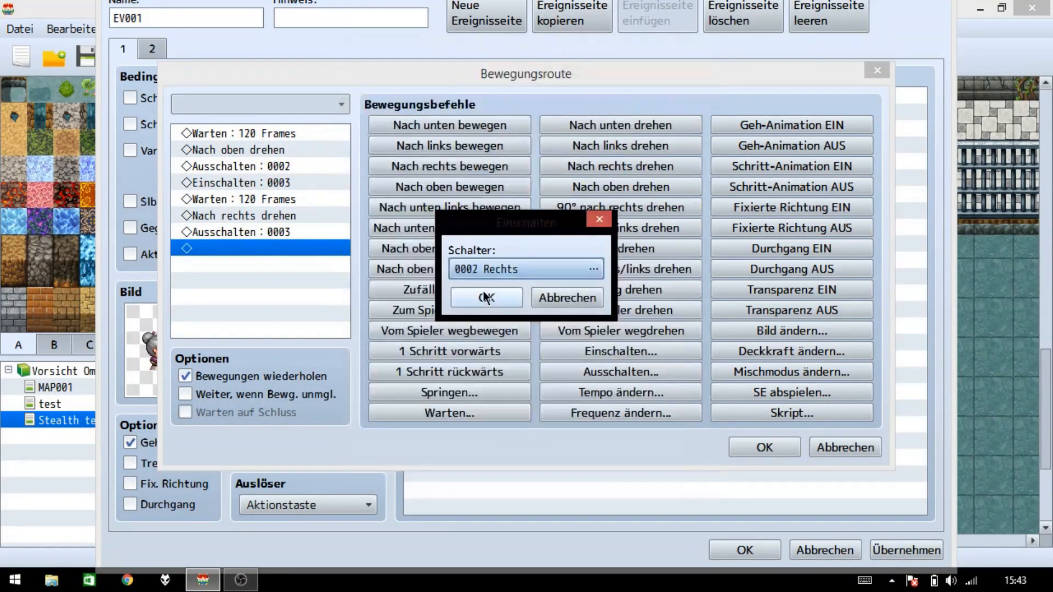
left_click(502, 295)
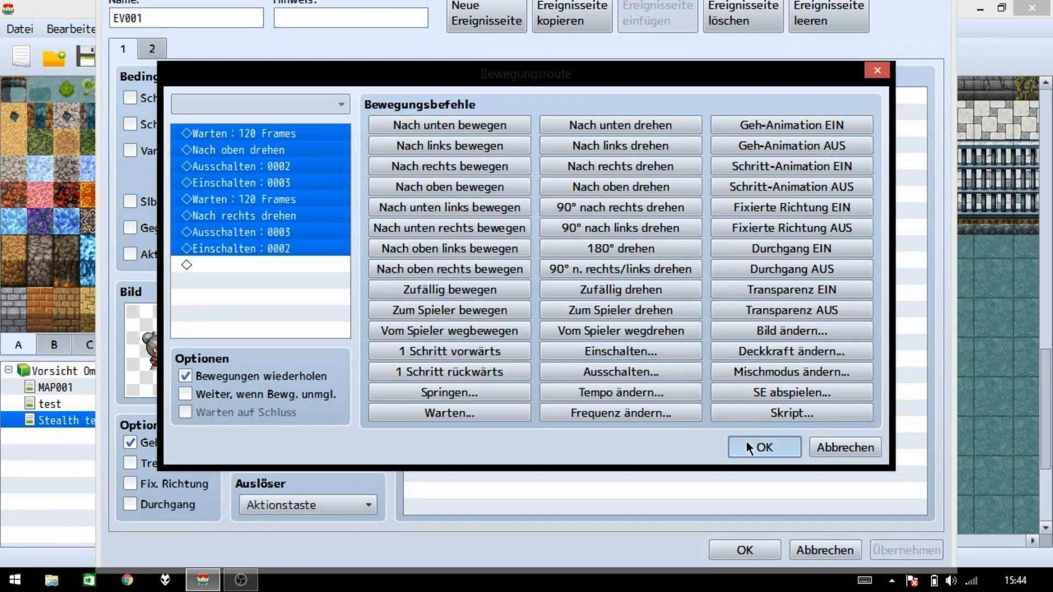
left_click(746, 445)
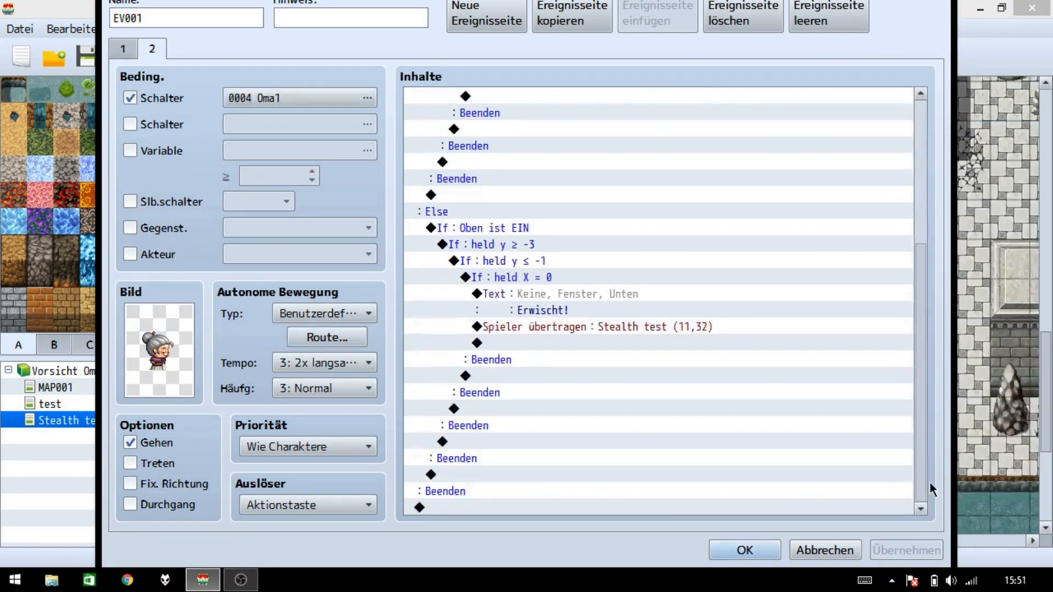
Step: Paste the copied movement commands into the empty custom route of event page 2
left_click_drag(929, 483, 930, 450)
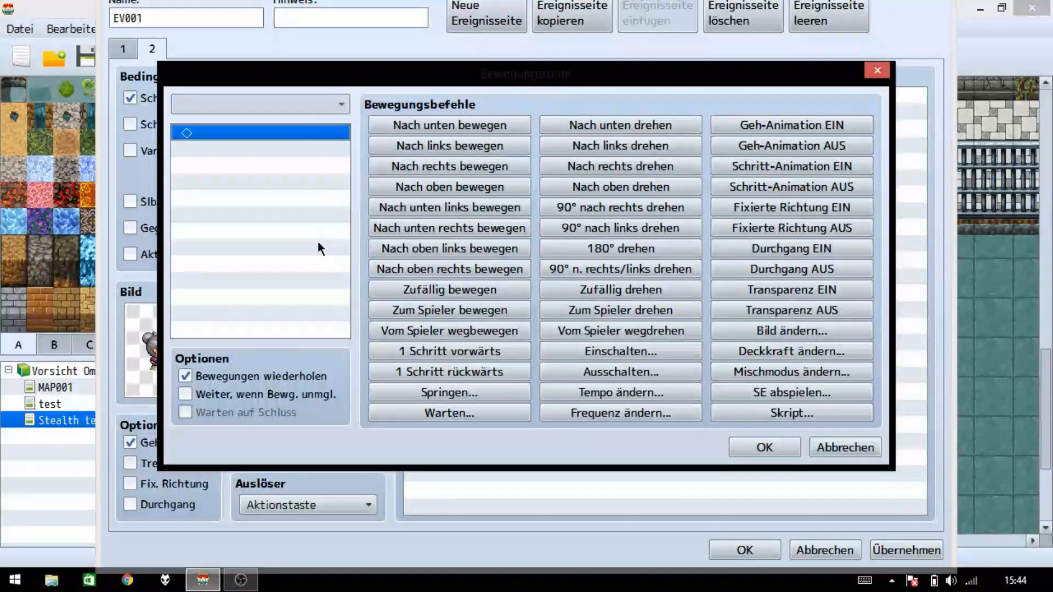
key("ctrl+v")
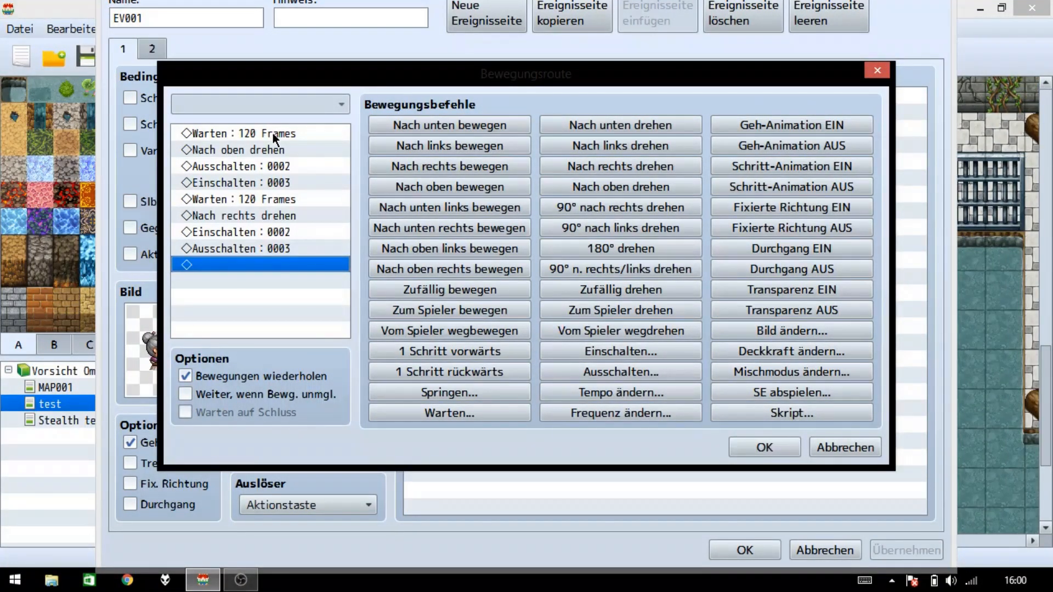
left_click(272, 133)
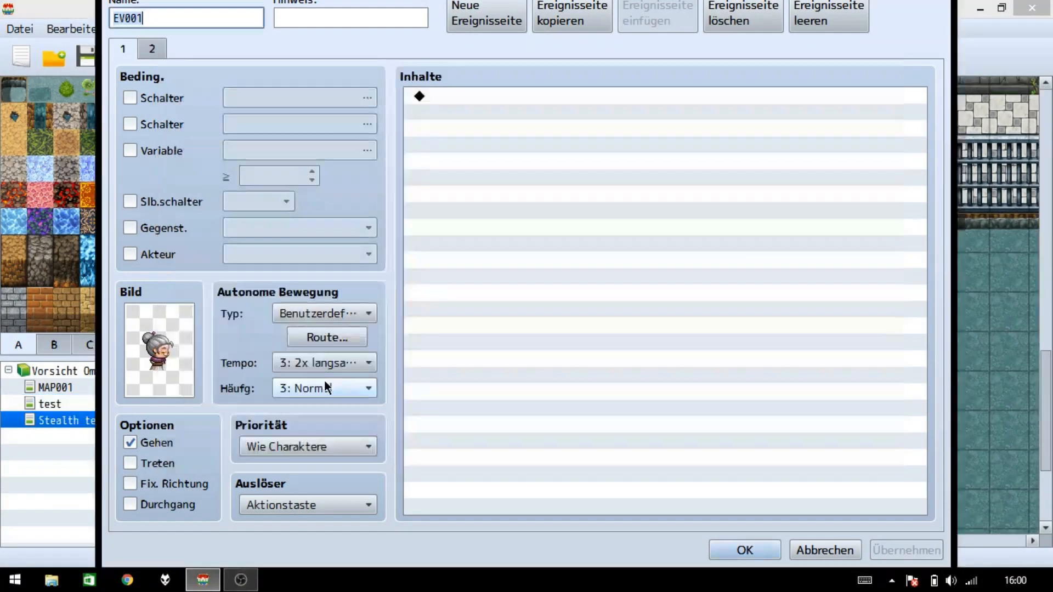
Step: Set the movement frequency on event page 1 to 5: Höchste and open the frequency choices on page 2
left_click(324, 386)
left_click(310, 487)
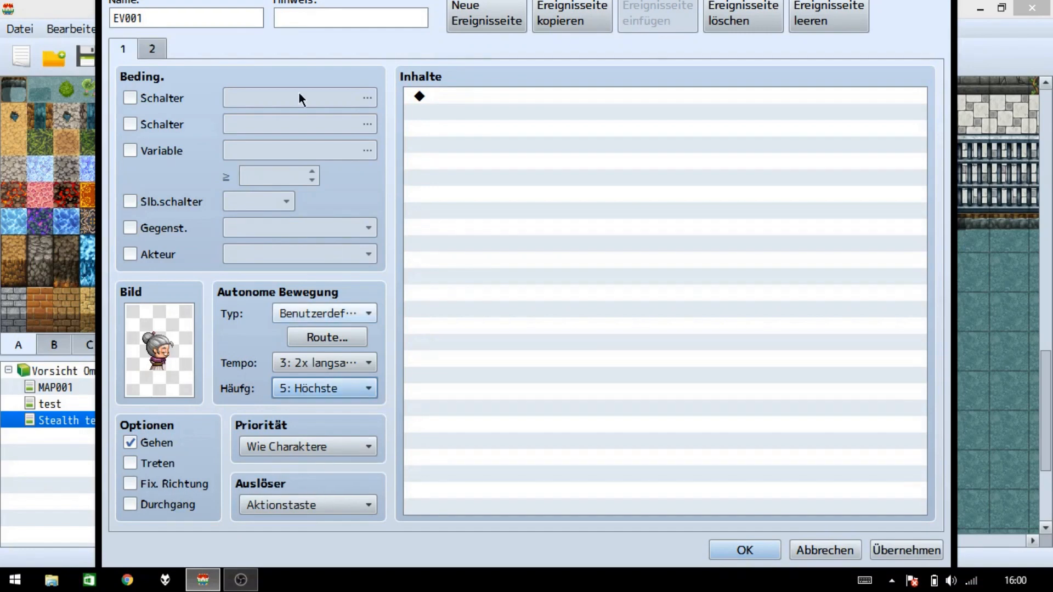
left_click(158, 47)
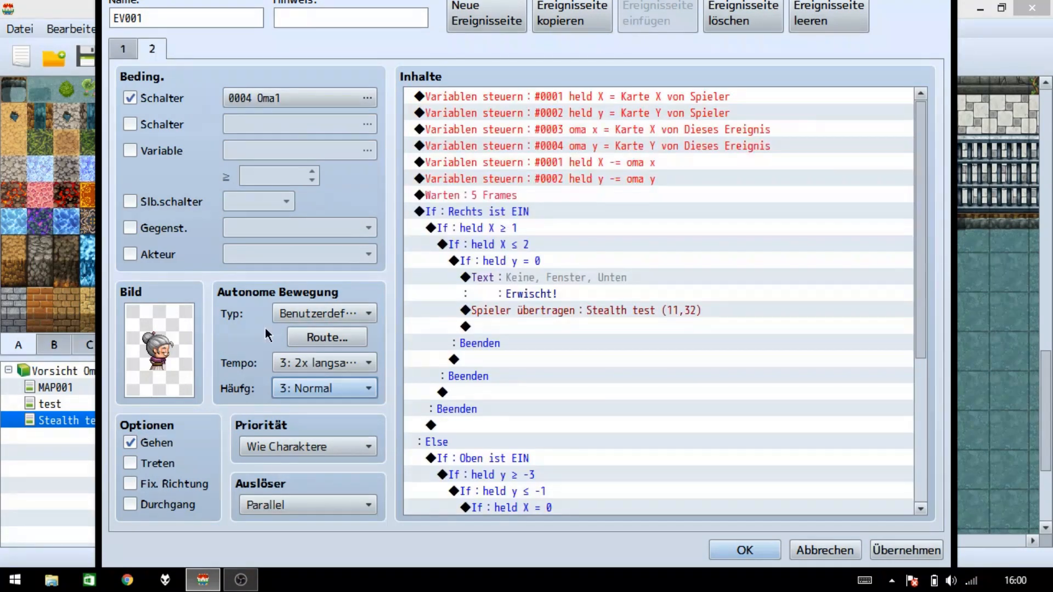
left_click(326, 391)
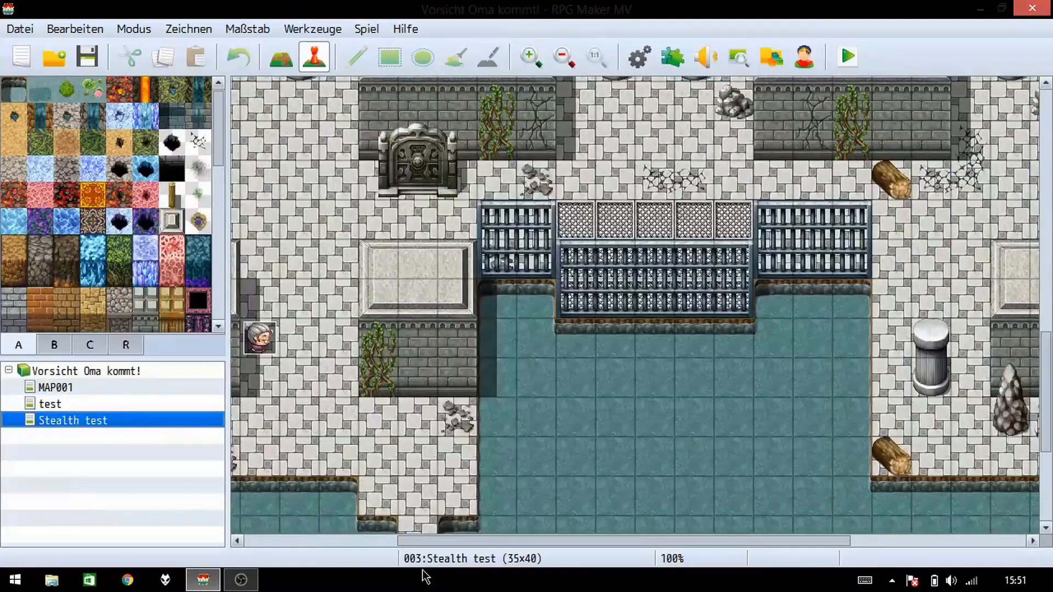
Step: Create an event on the tile directly right of the grandma and give it the red square graphic from Kachelset B
left_click_drag(429, 542, 316, 542)
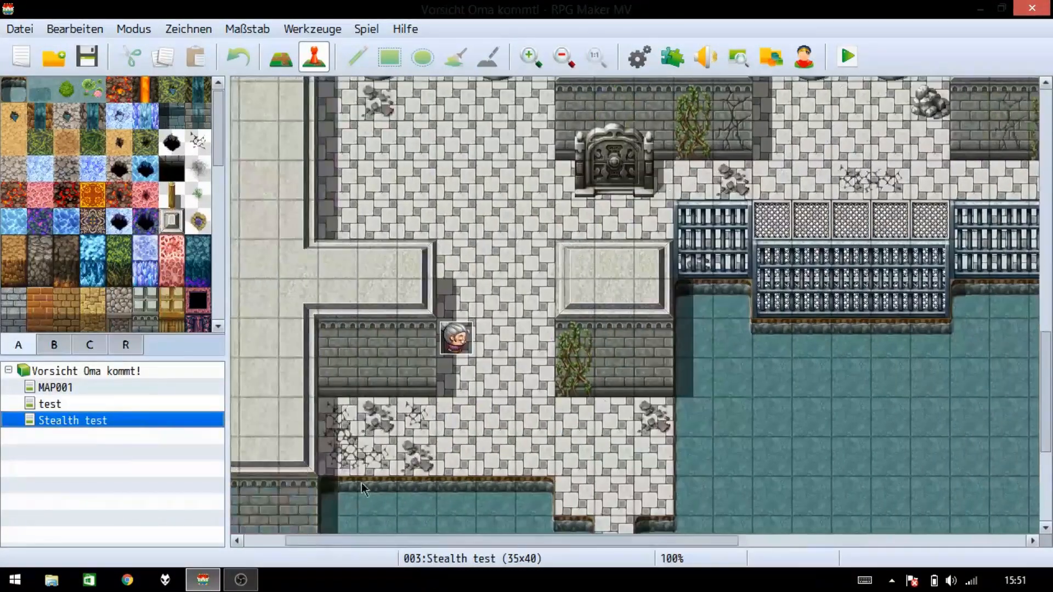
double_click(479, 338)
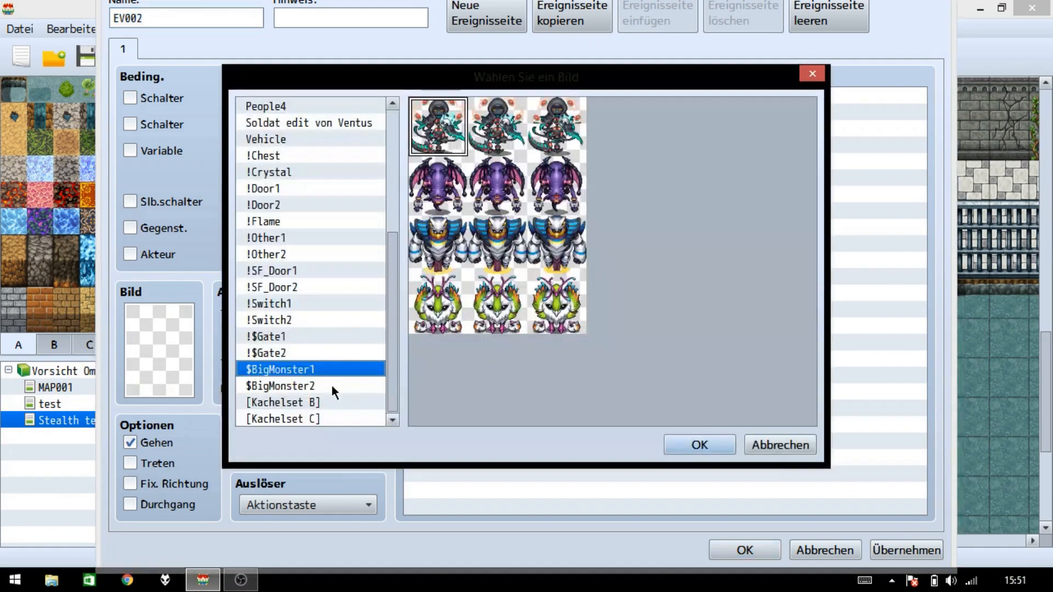
left_click(332, 387)
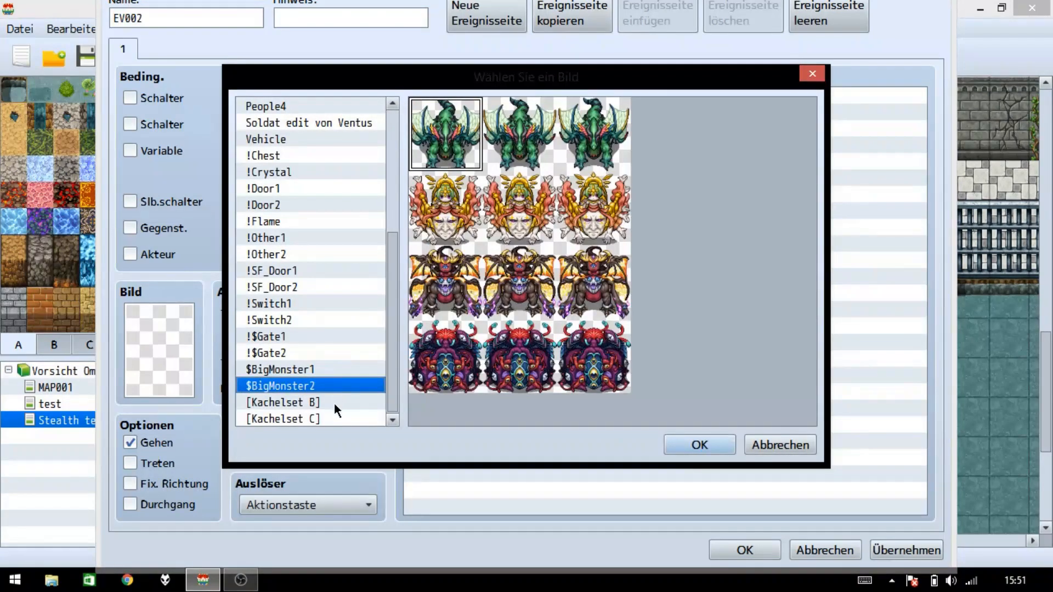
left_click(334, 403)
double_click(640, 149)
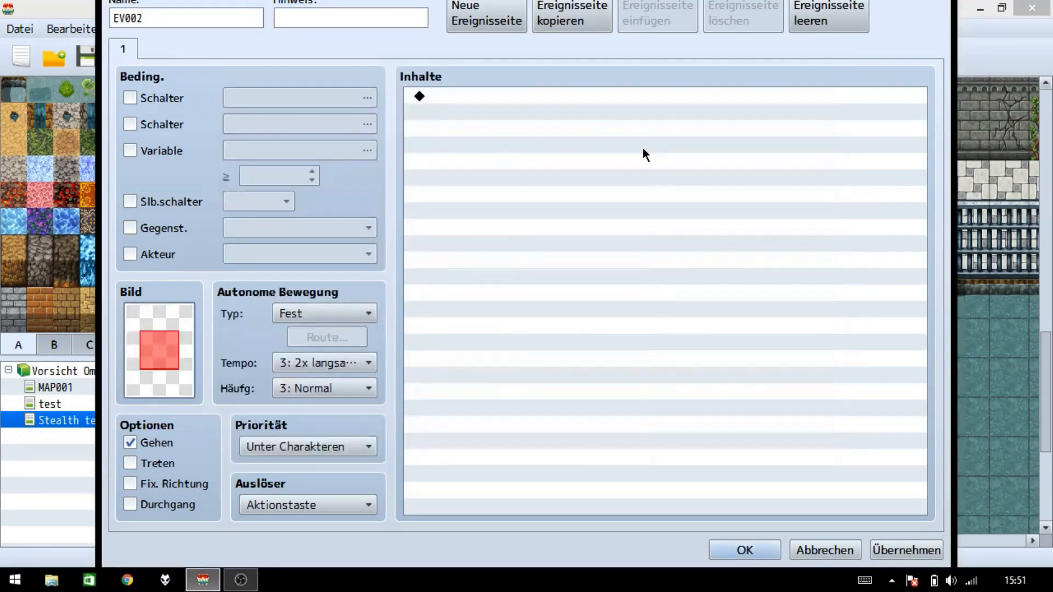
Step: Make the red tile event conditional on switch 0002 Rechts and save the event
left_click(182, 97)
left_click(233, 97)
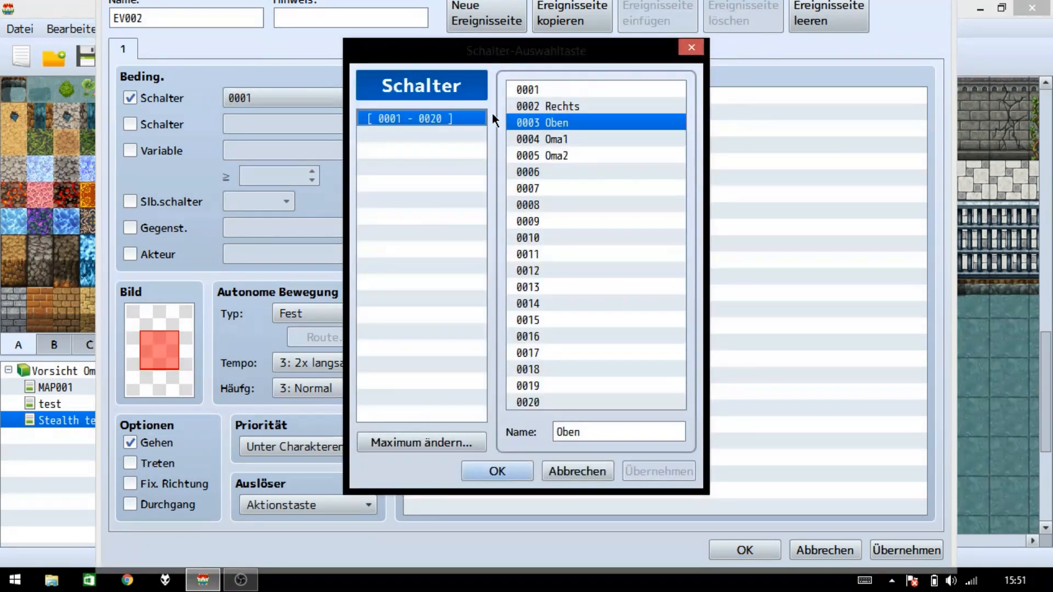
double_click(564, 107)
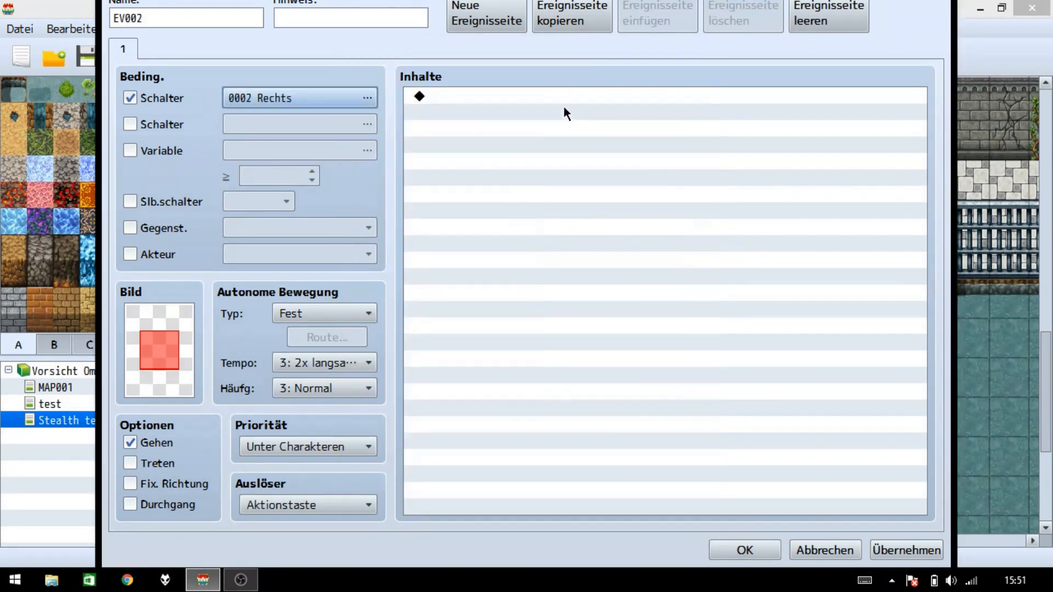
left_click(744, 545)
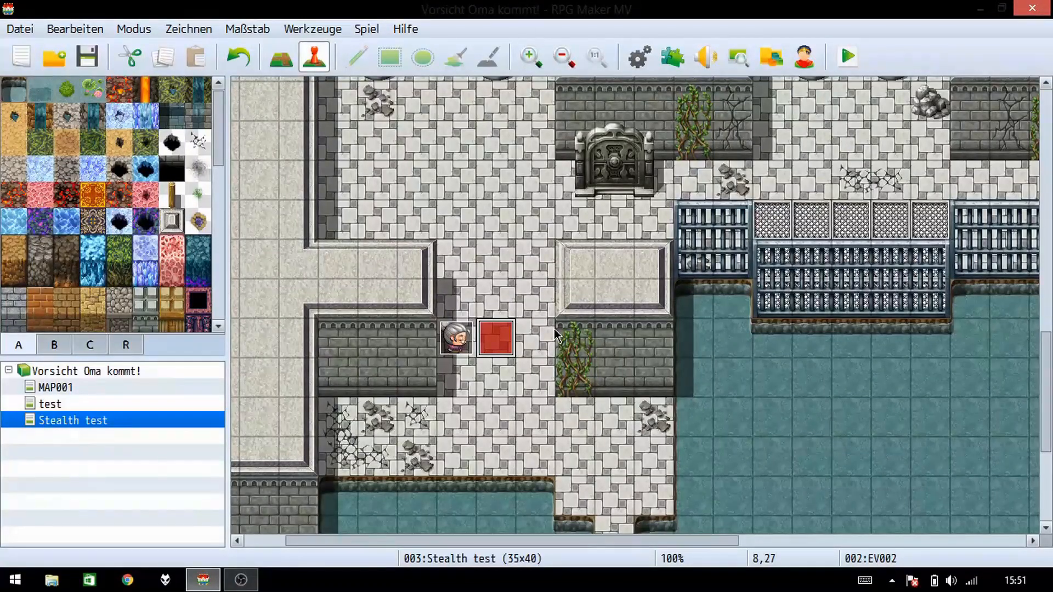
Step: Place copies of the red tile event at 9,27 and directly above the grandma at 7,26
left_click(539, 337)
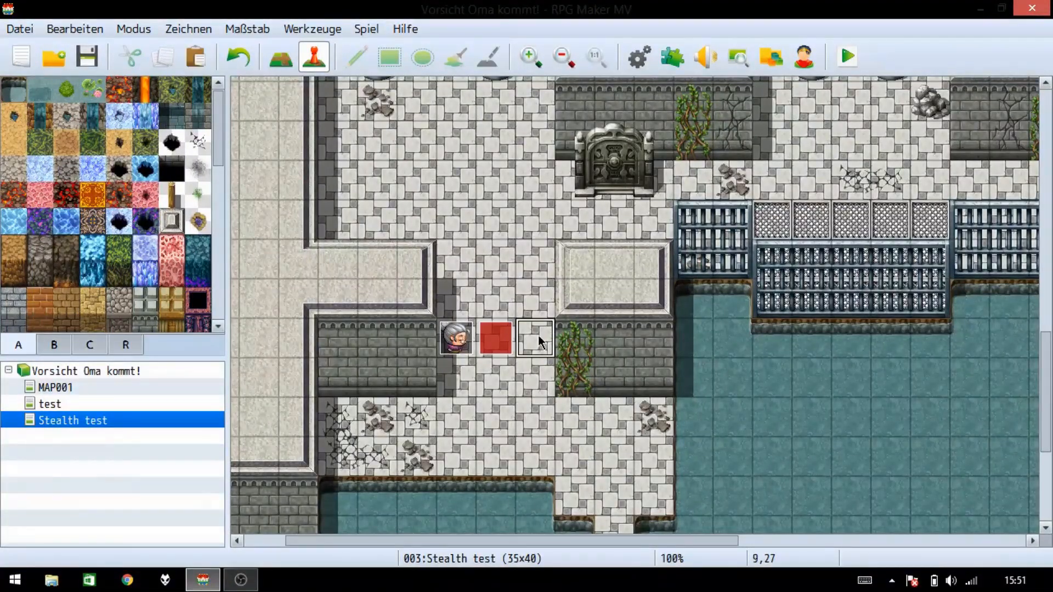
key("ctrl+v")
left_click(507, 336)
left_click(458, 299)
key("ctrl+v")
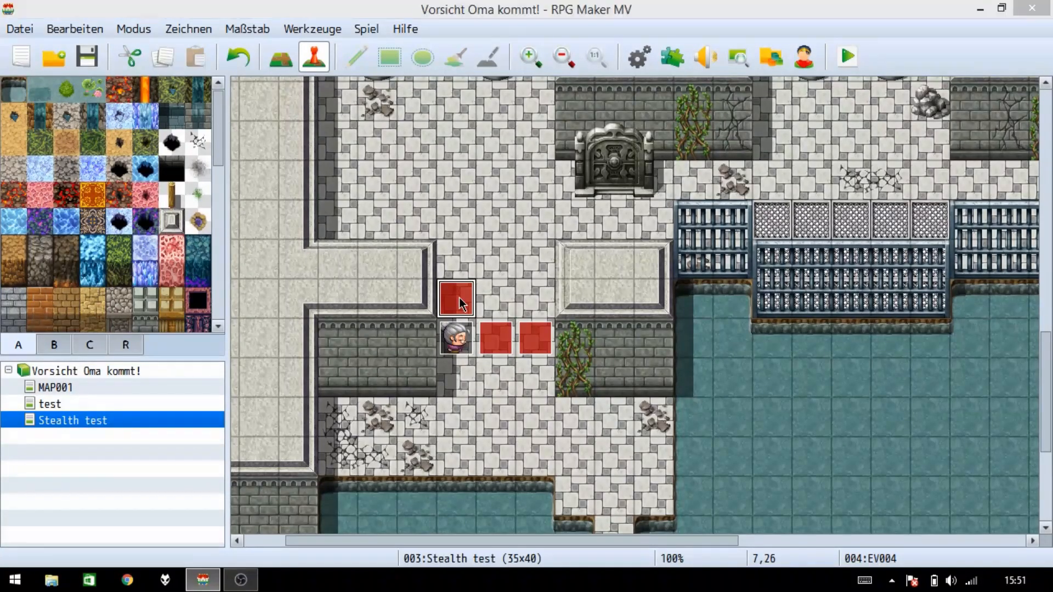
Step: Change the condition switch of the red tile event above the grandma to 0003 Oben
double_click(459, 297)
left_click(288, 98)
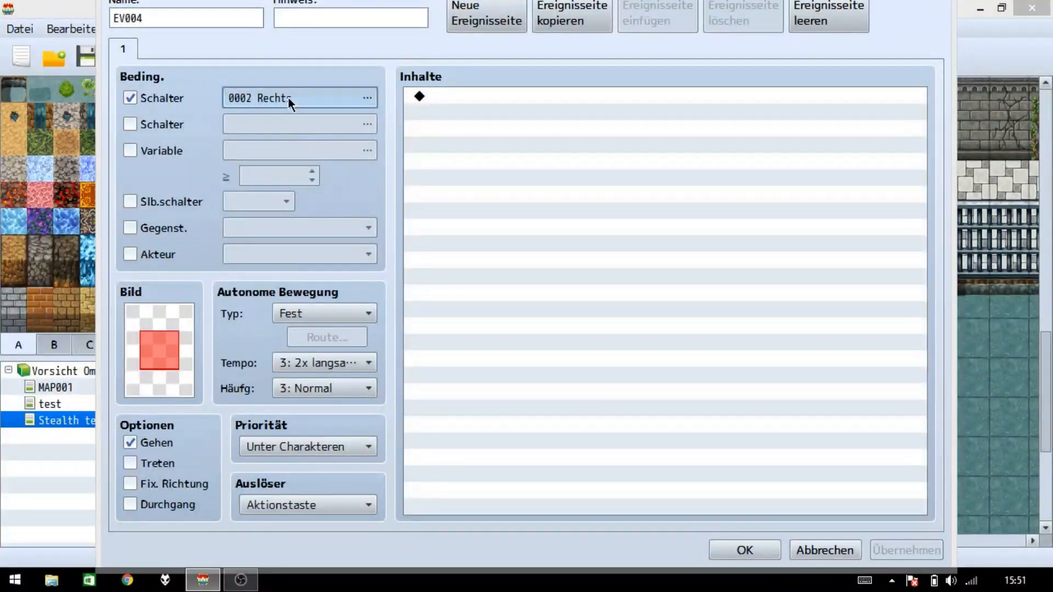
left_click(539, 123)
double_click(538, 123)
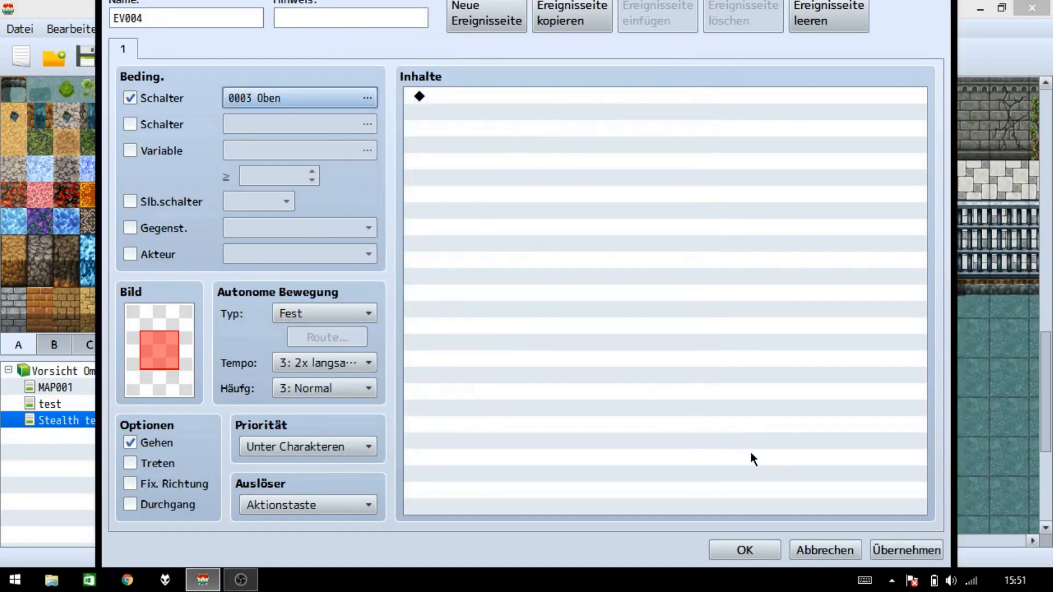
left_click(746, 549)
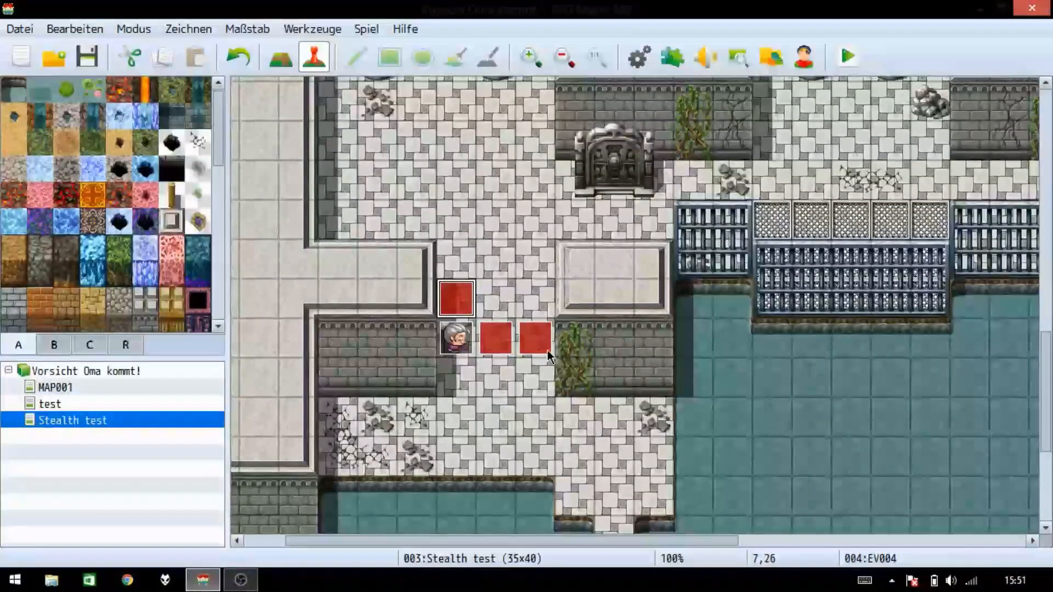
Step: Place two more copies of the red tile event above the grandma at 7,25 and 7,24
left_click(463, 256)
key("ctrl+v")
left_click(454, 223)
key("ctrl+v")
Step: Set the player's starting position on the single walkway tile at 11,32, at the bottom end of the stone path
scroll(710, 397, "down", 1)
scroll(709, 396, "down", 2)
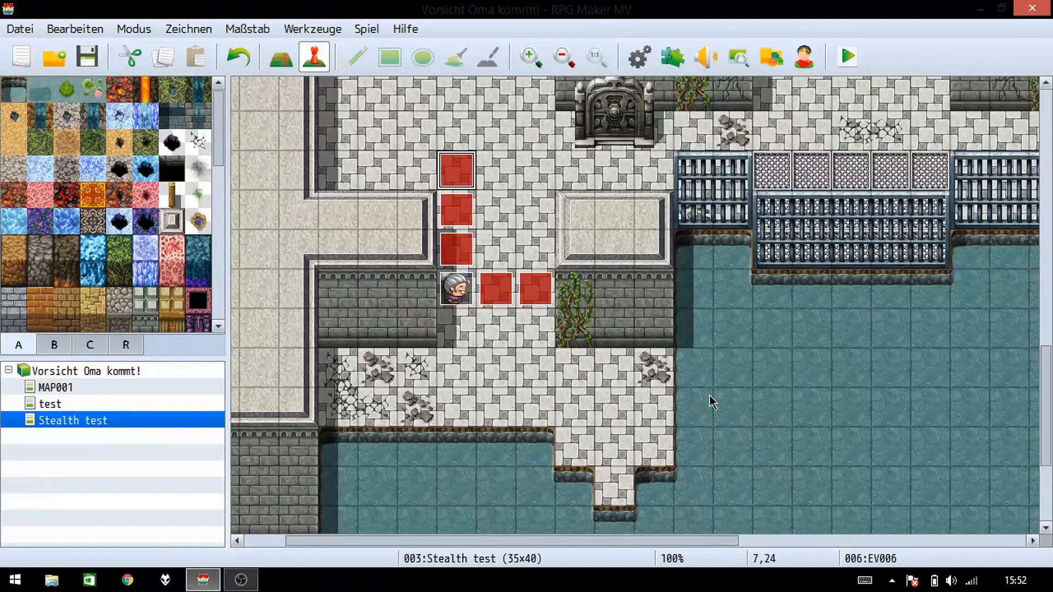
left_click(614, 486)
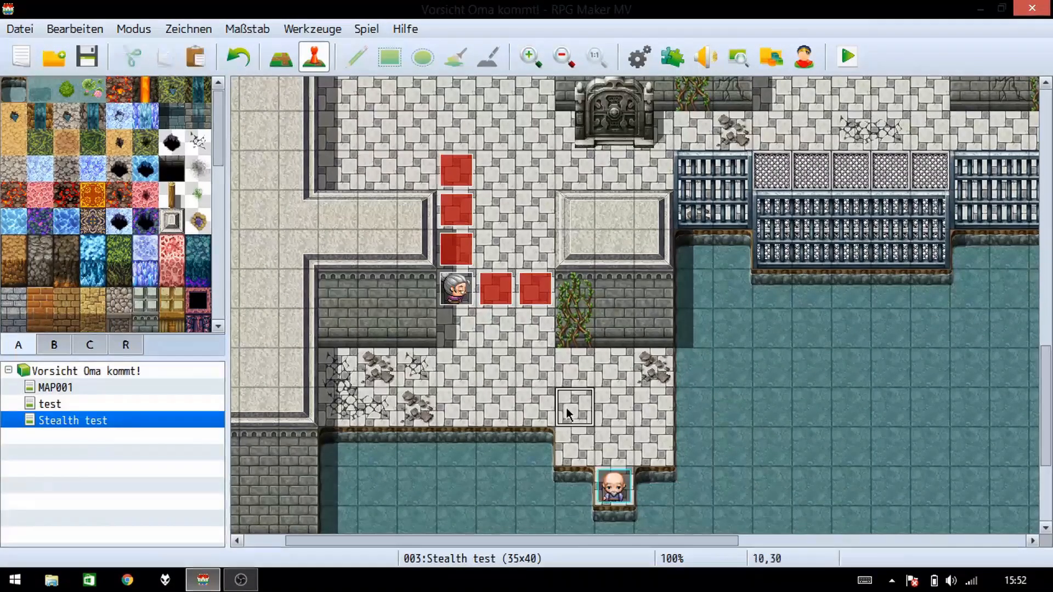
Step: Create a new event at 10,30 with priority Unter Charakteren and trigger Spieler-Berührung
double_click(566, 407)
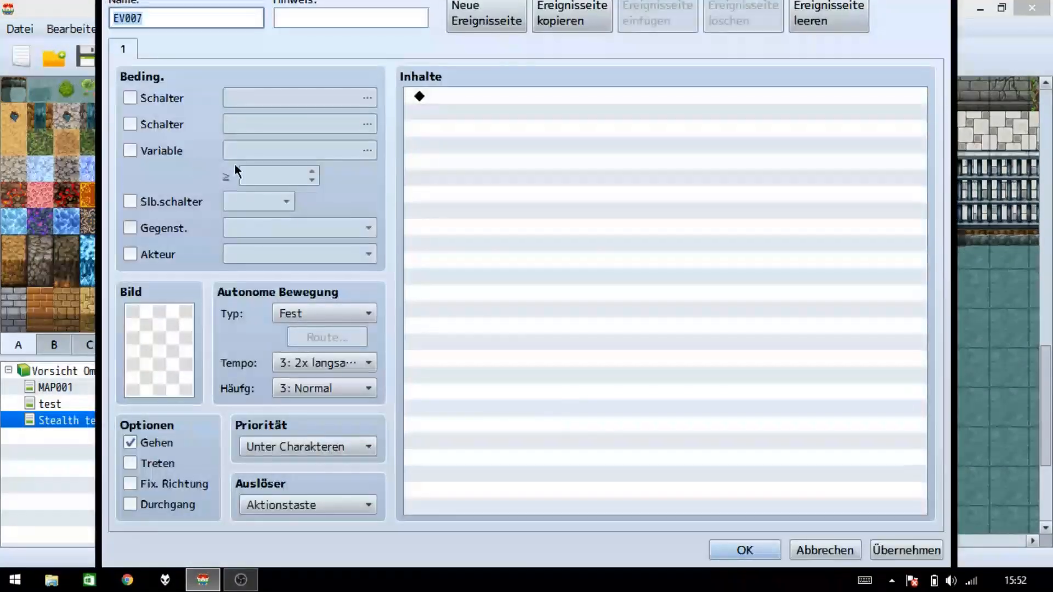
left_click(534, 134)
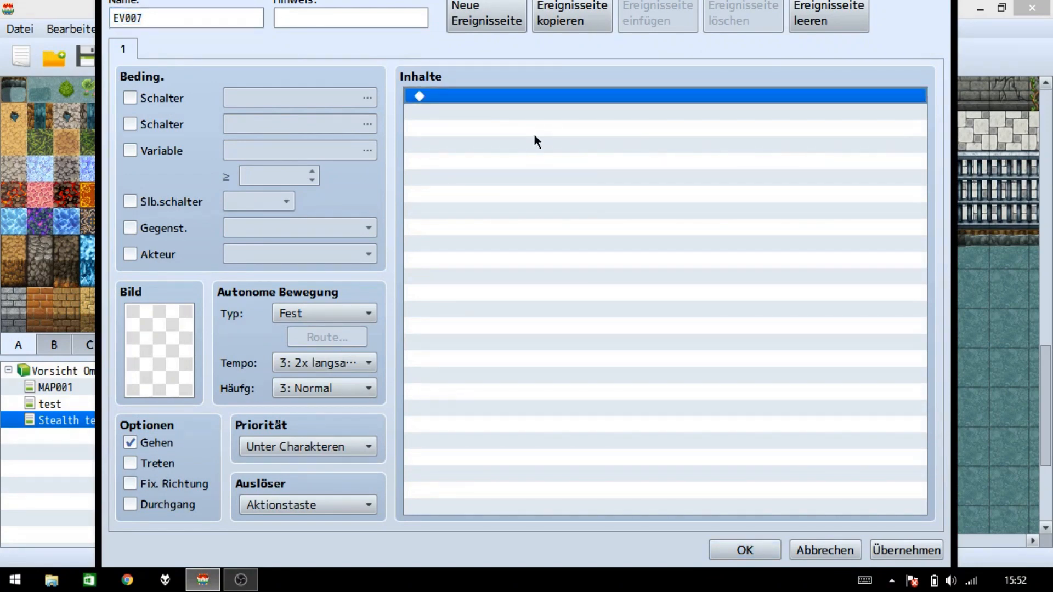
left_click(326, 442)
left_click(296, 462)
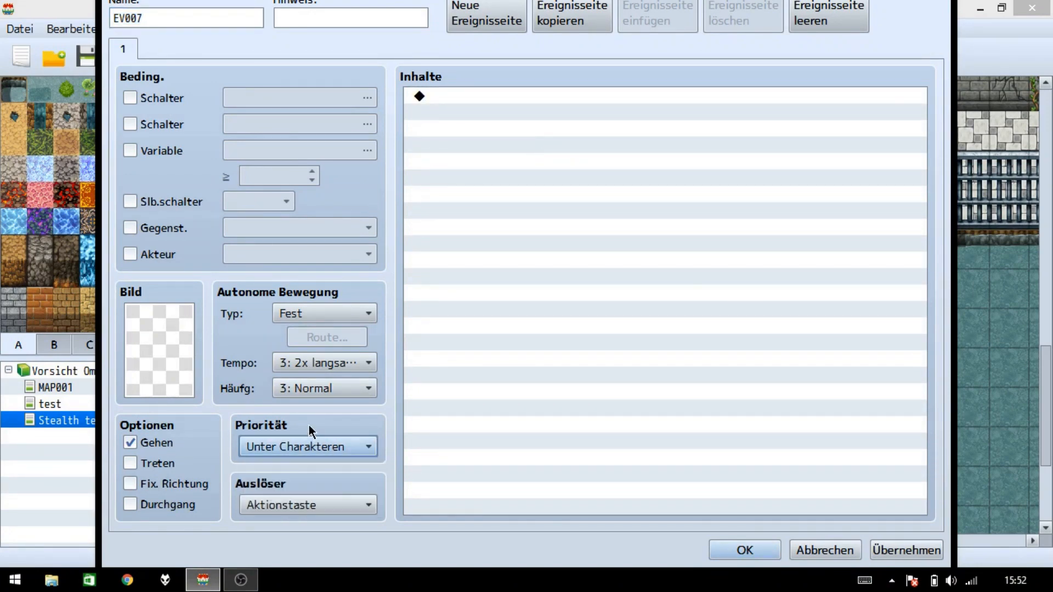
left_click(310, 504)
left_click(297, 522)
Step: Add a Schalter steuern command setting switch 0004 Oma1 to EIN in the event at 10,30 and save the event
left_click(515, 264)
double_click(473, 249)
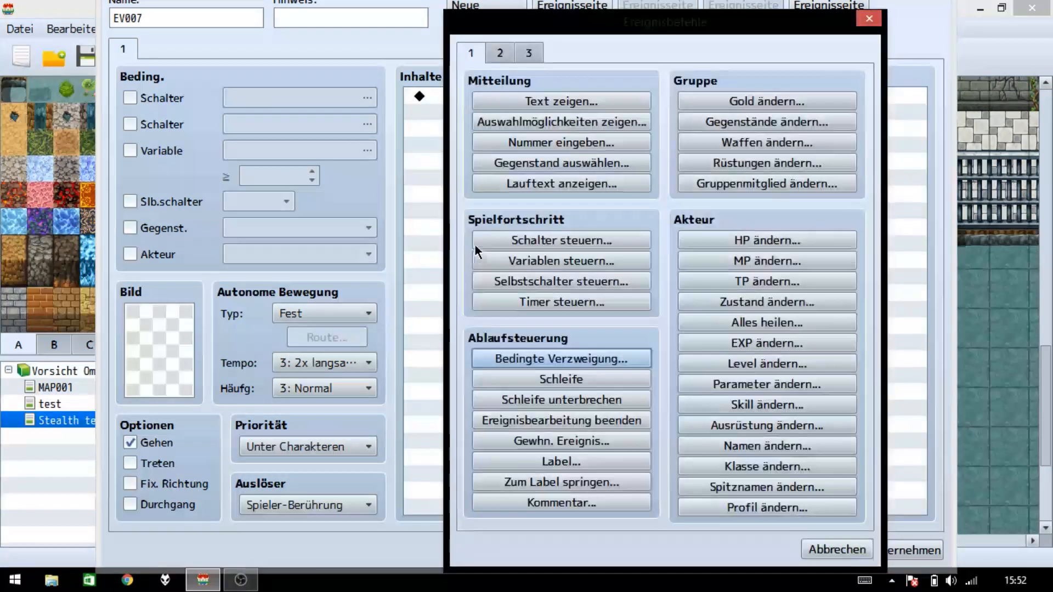
left_click(585, 239)
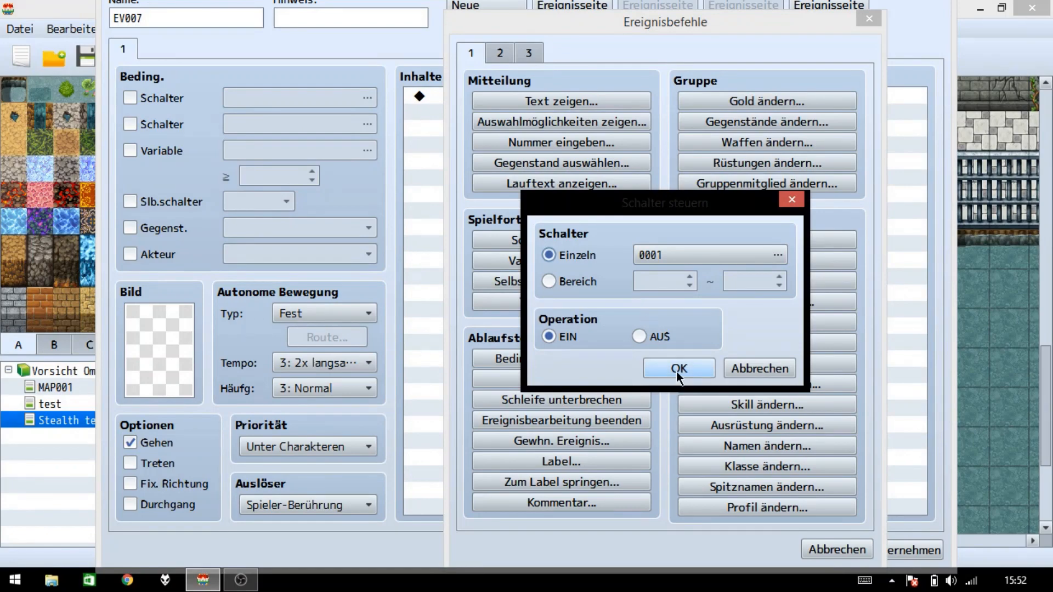
left_click(685, 254)
left_click(696, 147)
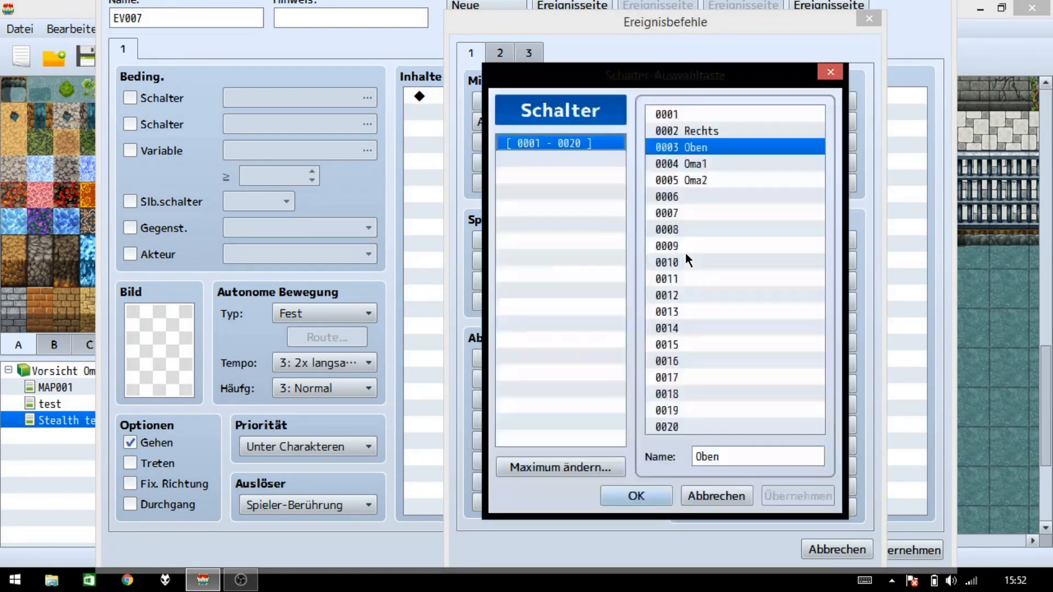
double_click(706, 163)
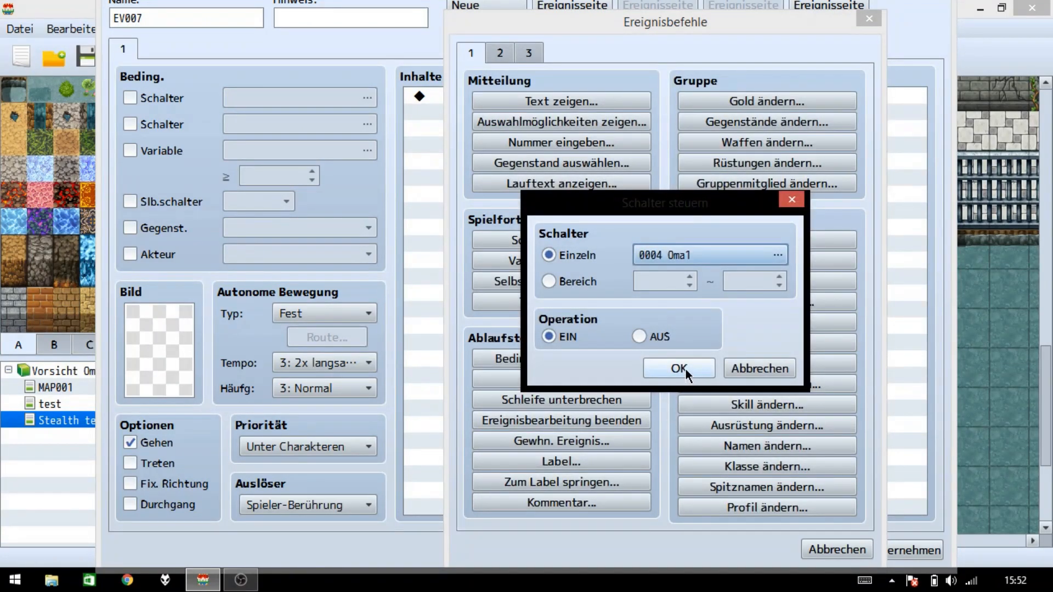
left_click(686, 369)
left_click(730, 545)
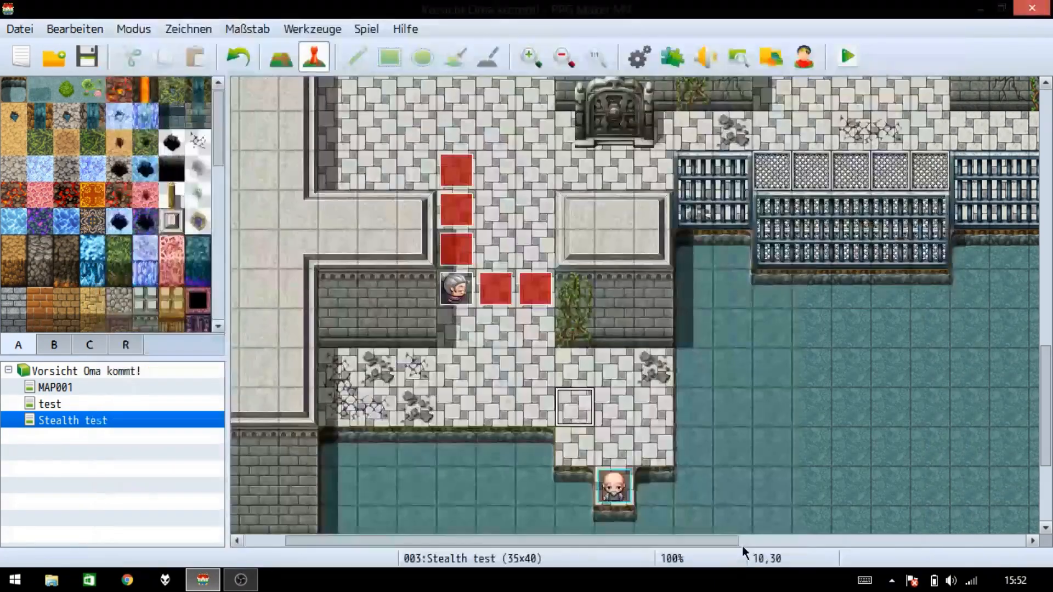
Step: Place two copies of the Oma1 EIN switch event at 11,30 and 12,30
left_click(618, 414)
key("ctrl+v")
left_click(650, 414)
key("ctrl+v")
Step: Place another copy of the switch event at 10,31 and change its Oma1 switch operation to AUS
left_click(581, 443)
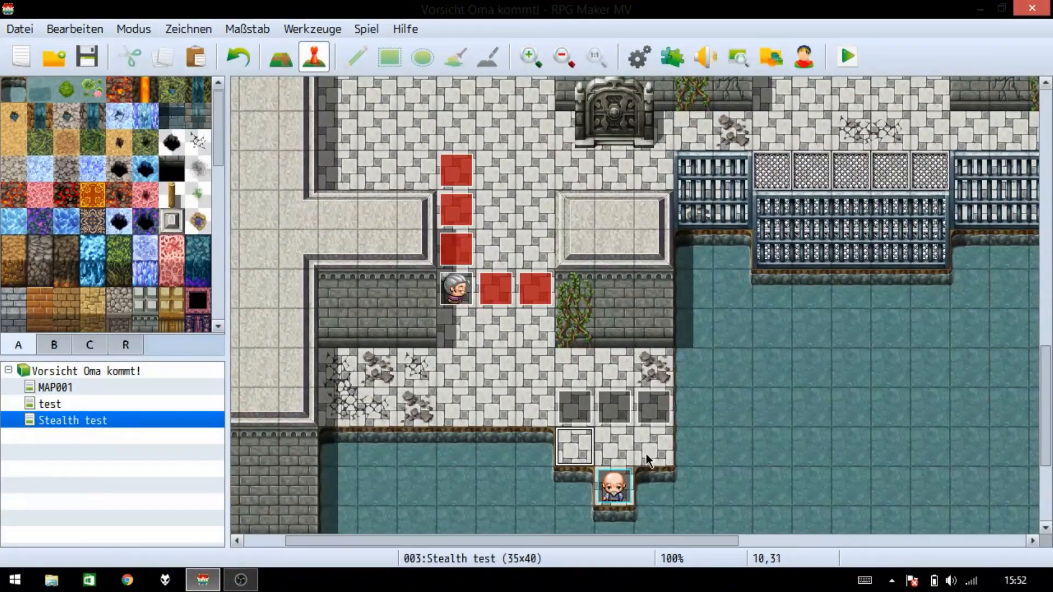
key("ctrl+v")
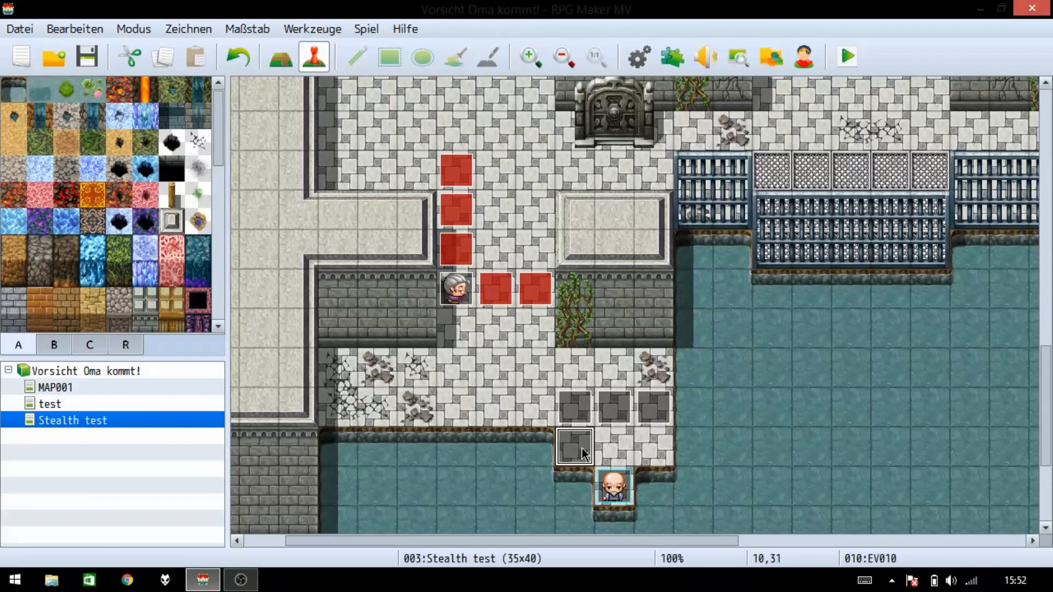
double_click(583, 442)
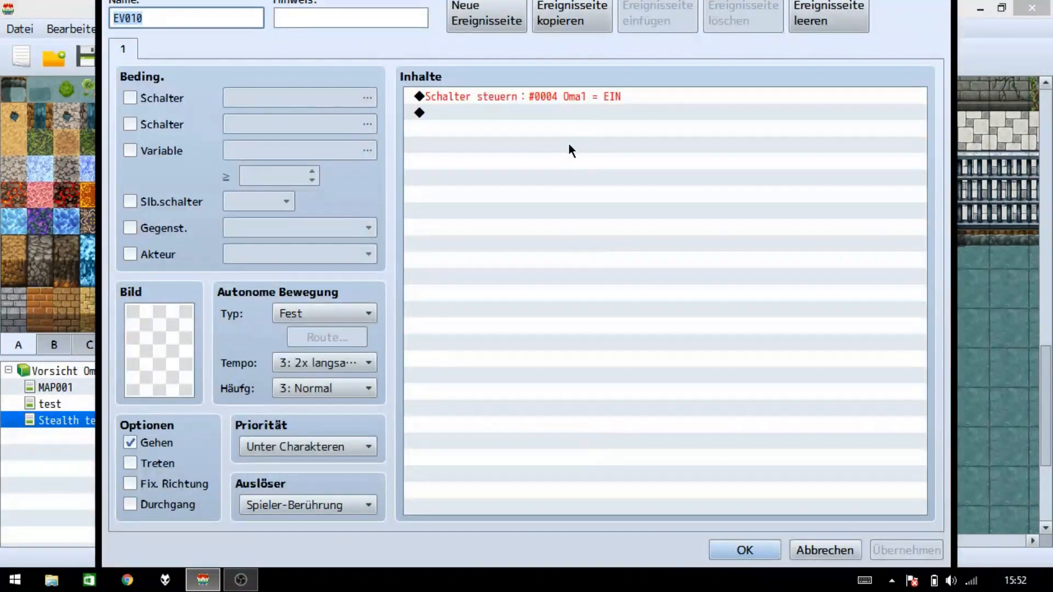
double_click(571, 97)
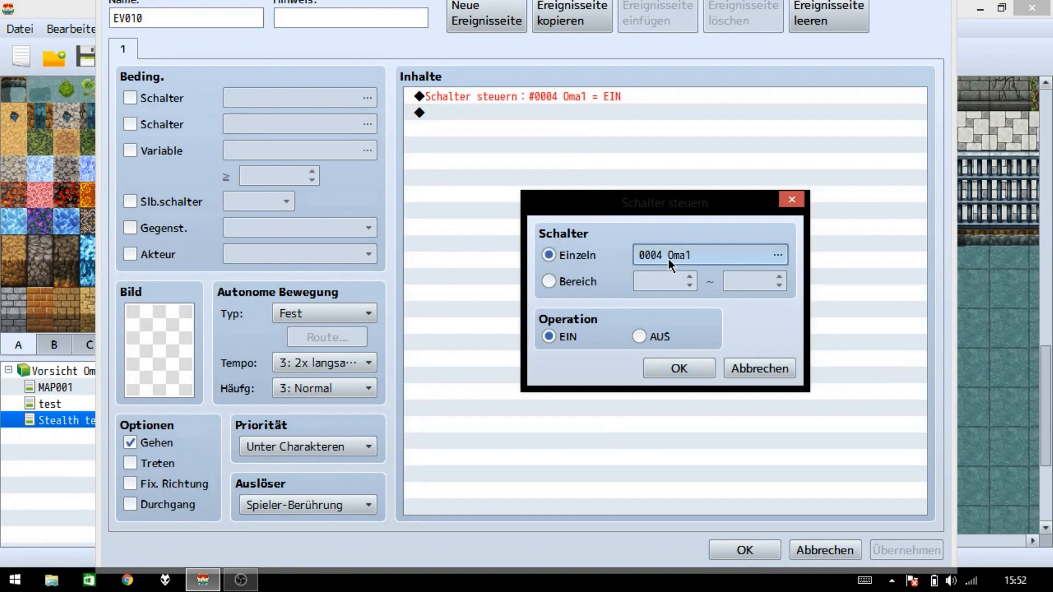
left_click(685, 254)
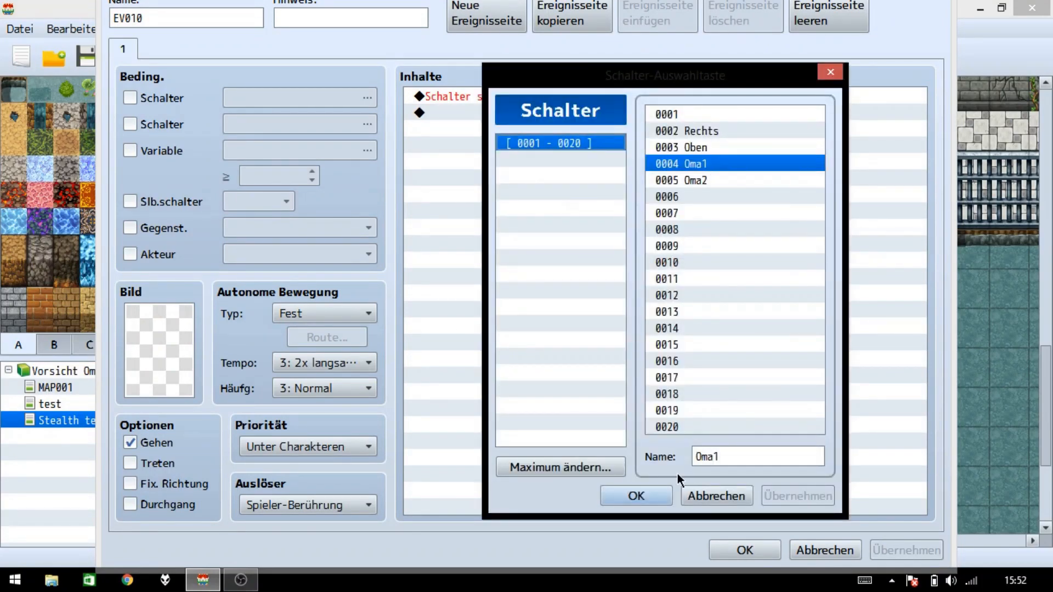
left_click(662, 496)
left_click(660, 337)
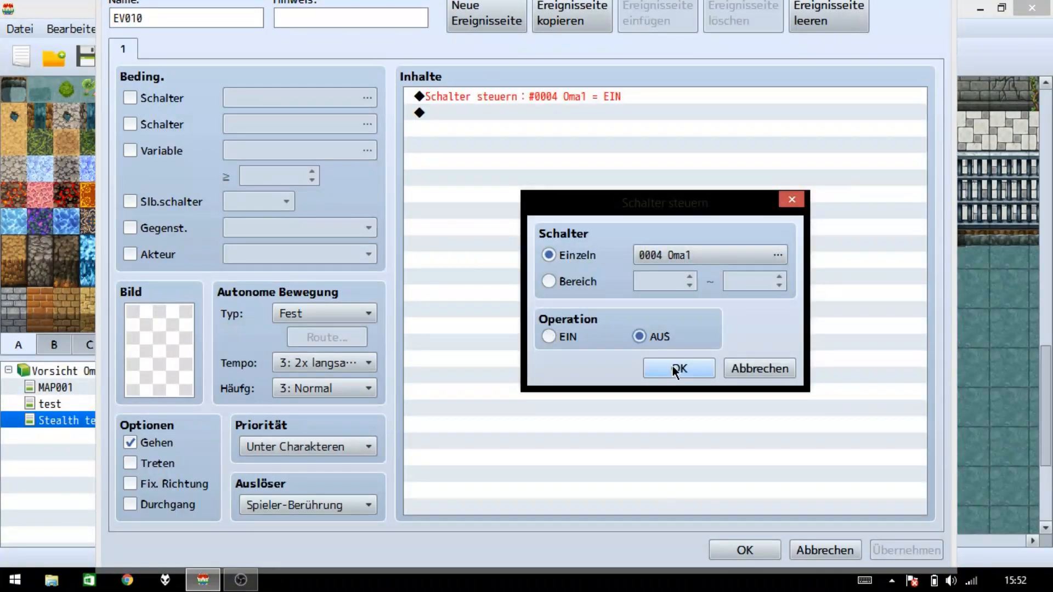
left_click(672, 367)
left_click(743, 543)
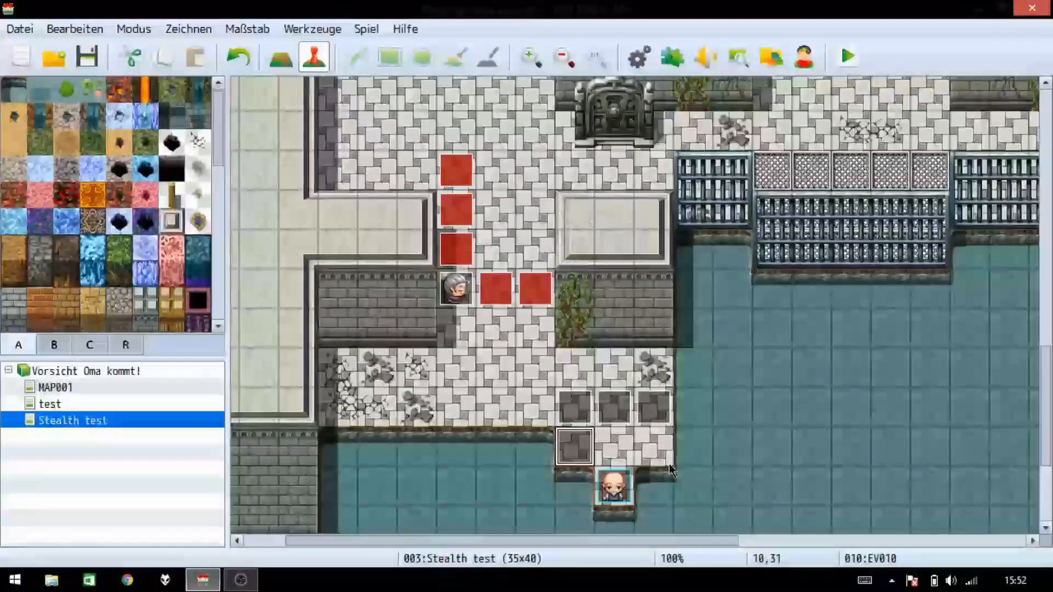
Step: Place two copies of the Oma1 AUS switch event at 11,31 and 12,31
left_click(631, 440)
key("ctrl+v")
left_click(646, 454)
key("ctrl+v")
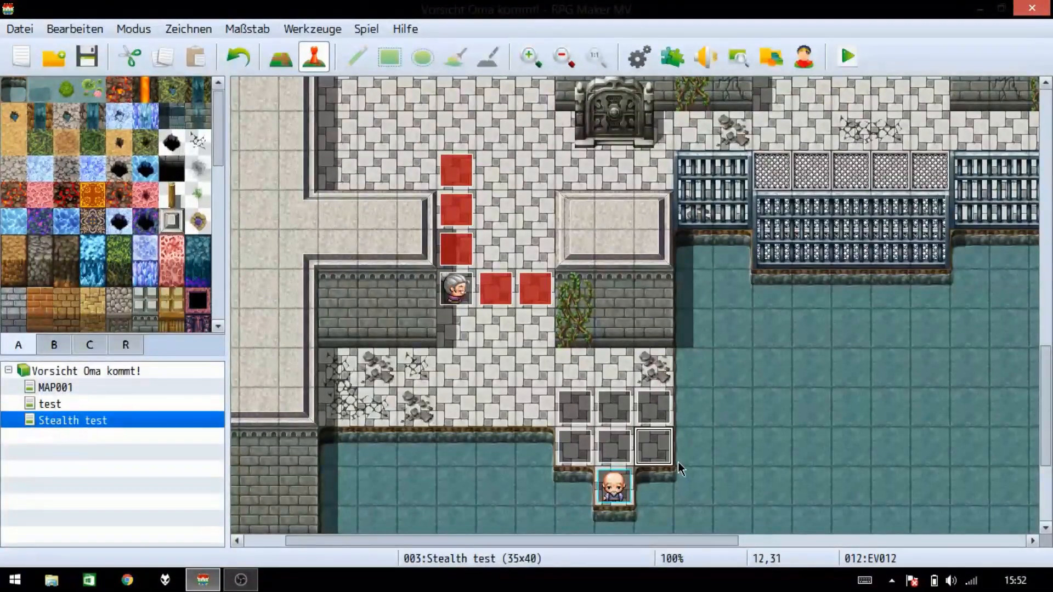
Step: Place copies of the Oma1 AUS event at 11,24 and along row 22 from column 9 to column 4
scroll(517, 222, "up", 2)
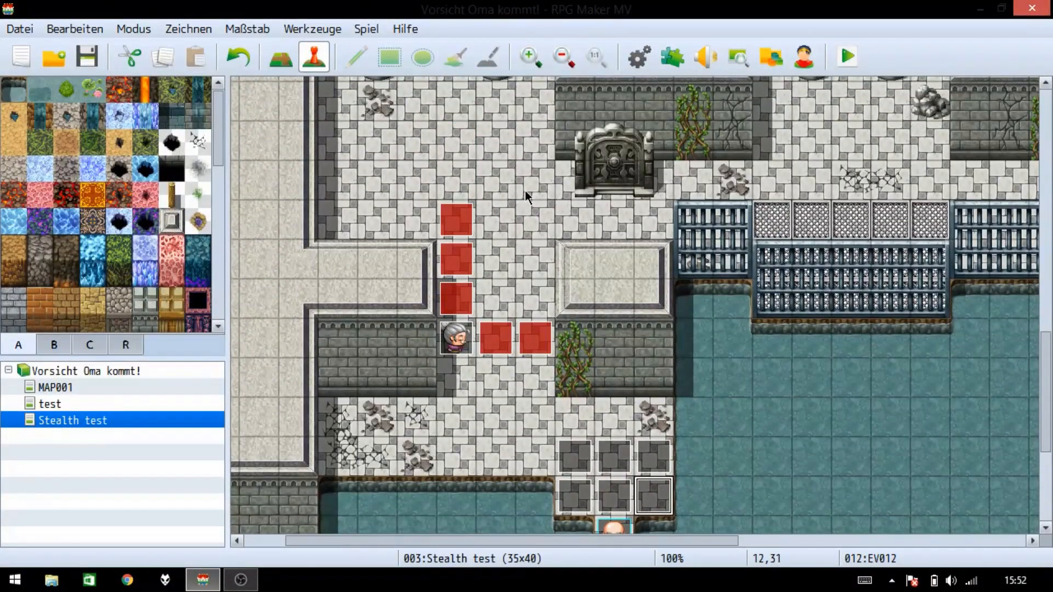
scroll(666, 258, "up", 1)
left_click(619, 232)
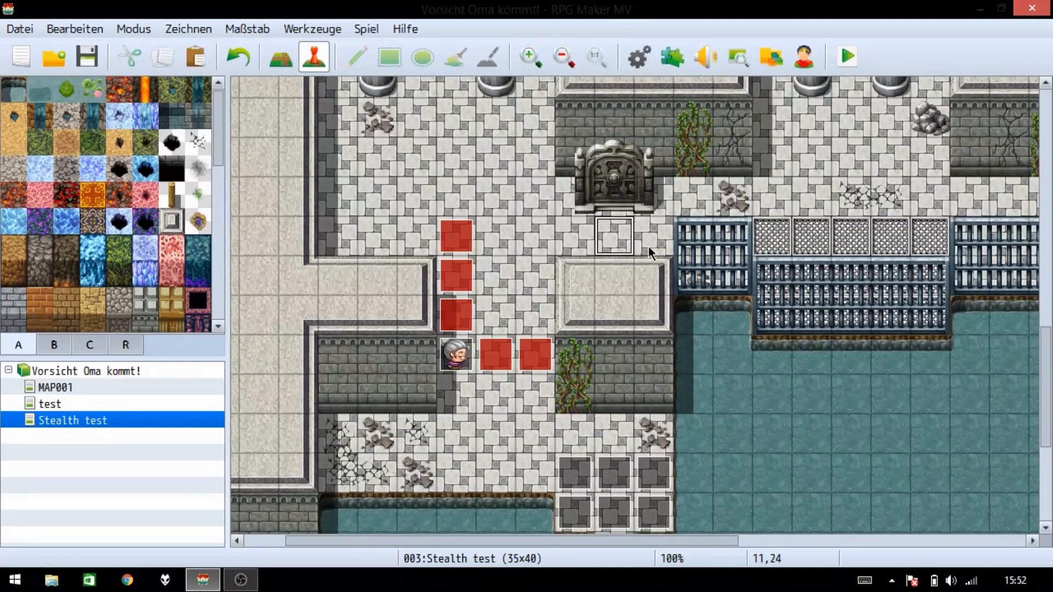
key("ctrl+v")
left_click(535, 157)
key("ctrl+v")
left_click(496, 157)
key("ctrl+v")
left_click(456, 158)
key("ctrl+v")
left_click(417, 157)
key("ctrl+v")
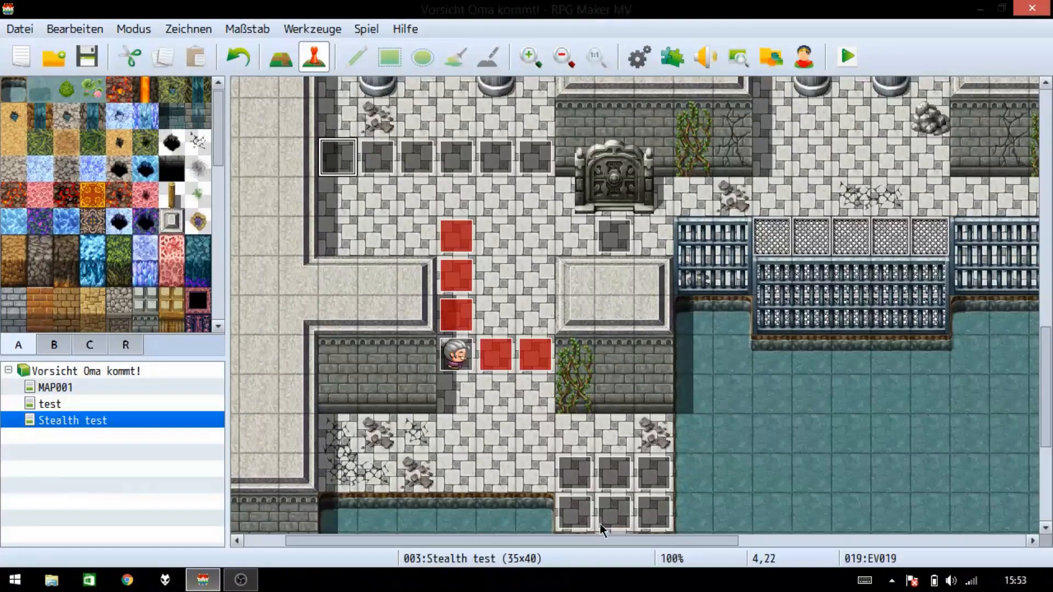
Step: Place copies of the Oma1 EIN event along row 23 from column 9 to column 4, plus another switch event copy at 10,24
left_click(581, 475)
left_click(535, 197)
key("ctrl+v")
left_click(496, 196)
key("ctrl+v")
left_click(457, 196)
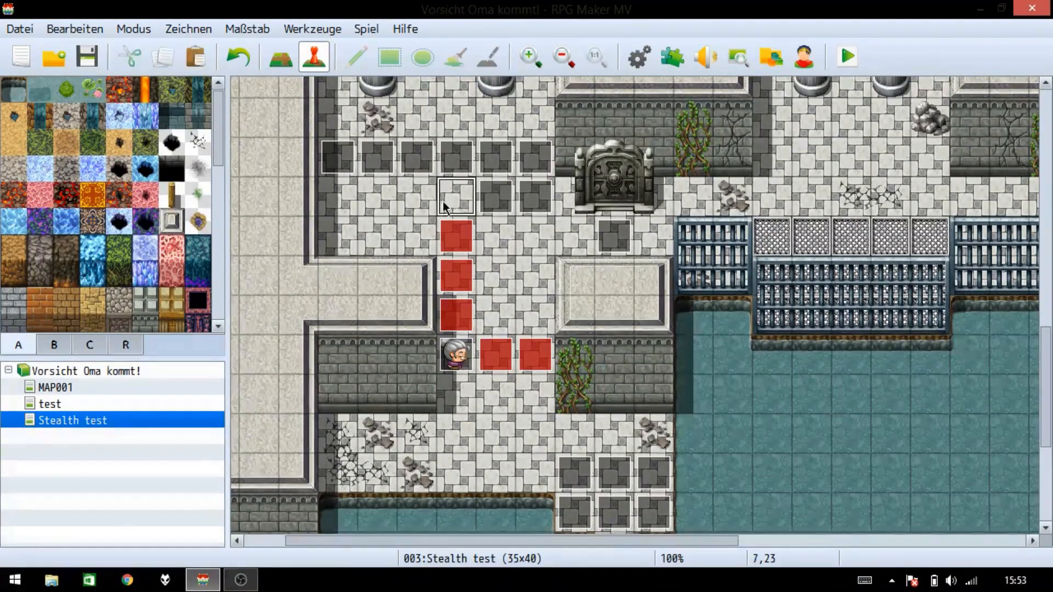
key("ctrl+v")
left_click(337, 196)
key("ctrl+v")
left_click(615, 236)
left_click(574, 236)
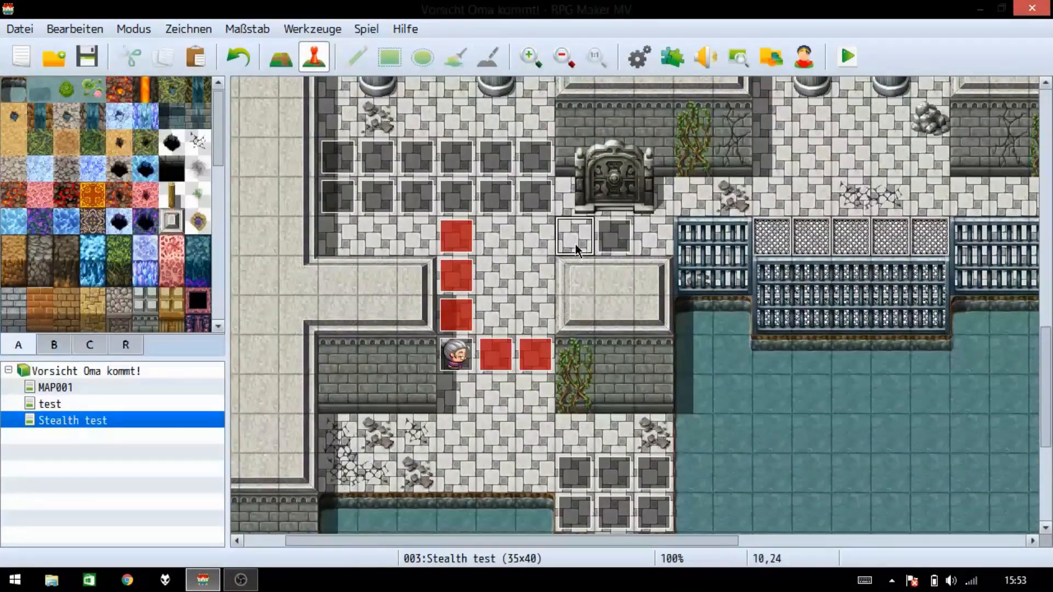
key("ctrl+v")
Step: Save the project and start a playtest of the stealth map
scroll(653, 405, "down", 1)
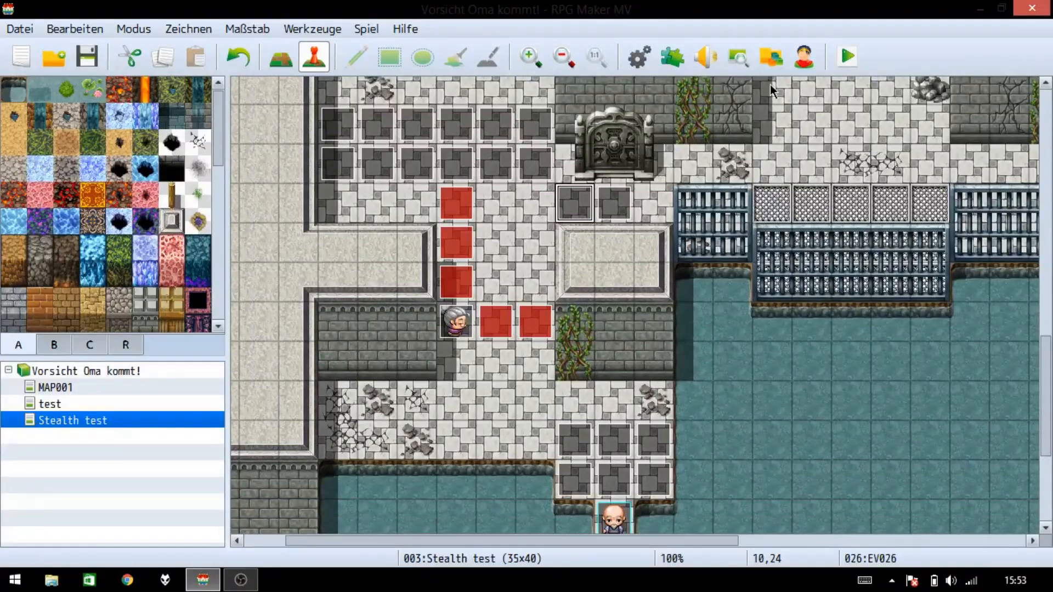
left_click(99, 55)
left_click(845, 57)
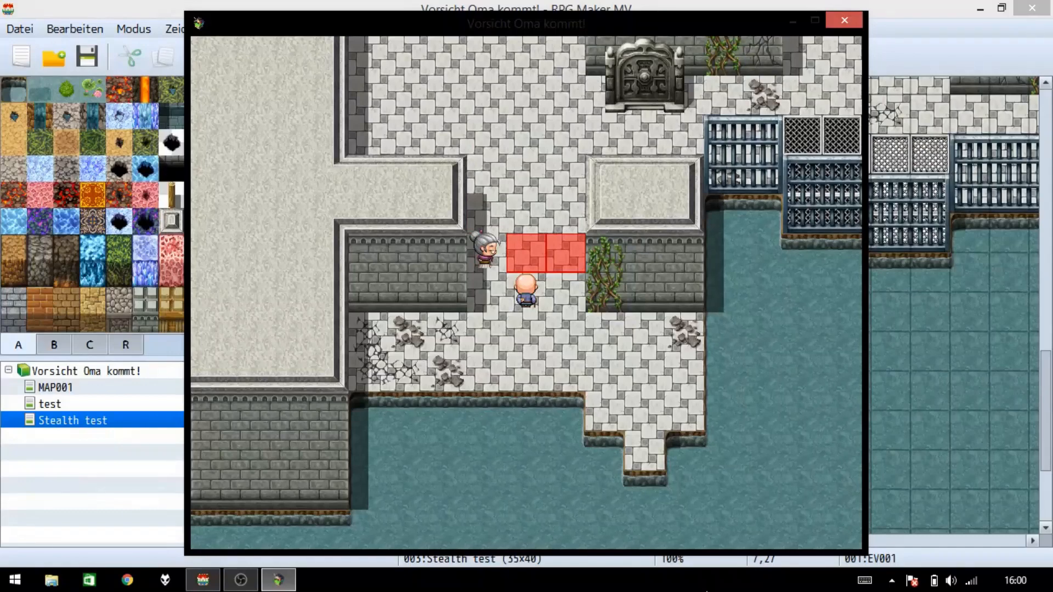
Step: Test the detection by walking into the red tiles beside the grandma, then approach her again from the starting tile
key("Up")
key("Return")
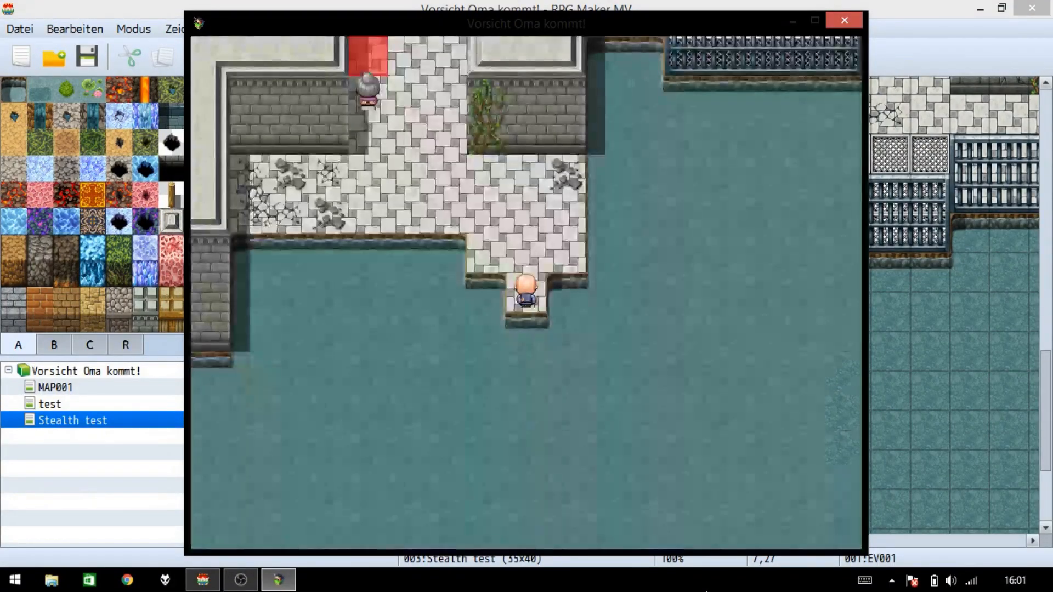
key("Up")
key("Up")
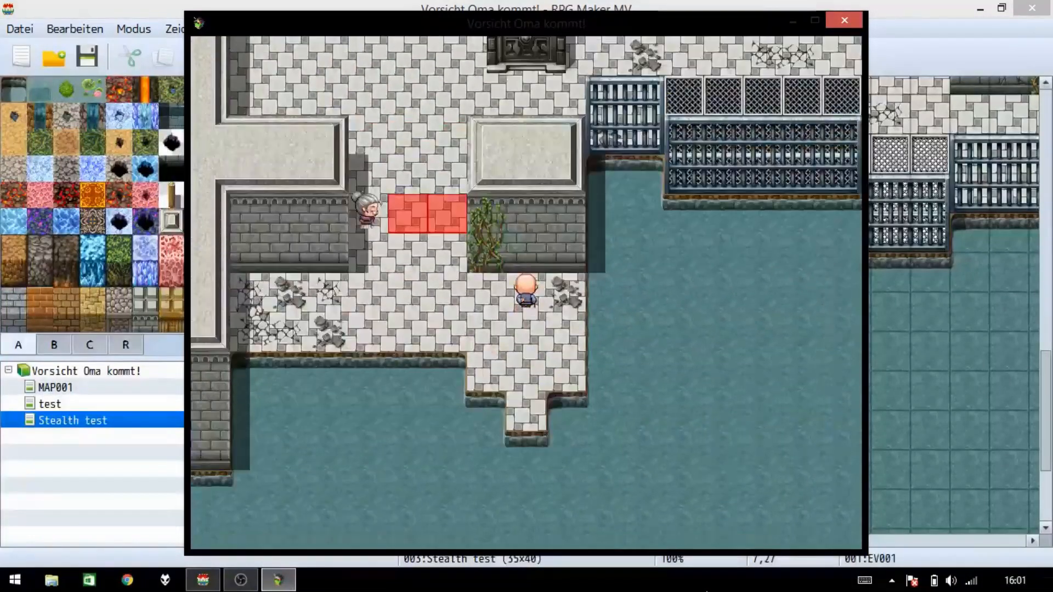
key("Left")
key("Up")
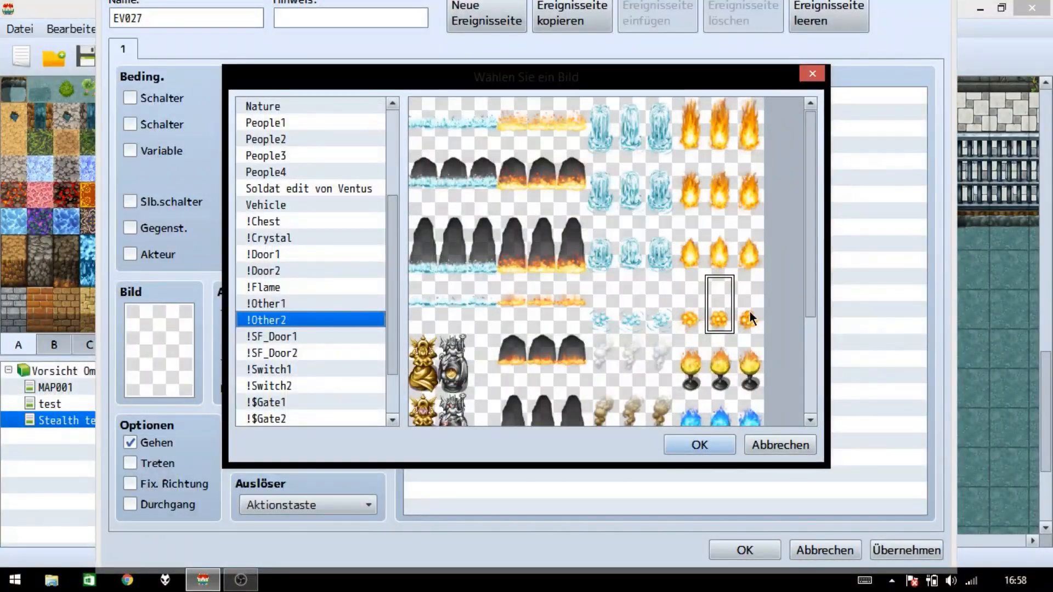
Step: Give the new event the small orange fireball image from !Other2 and enable its Treten option
double_click(723, 307)
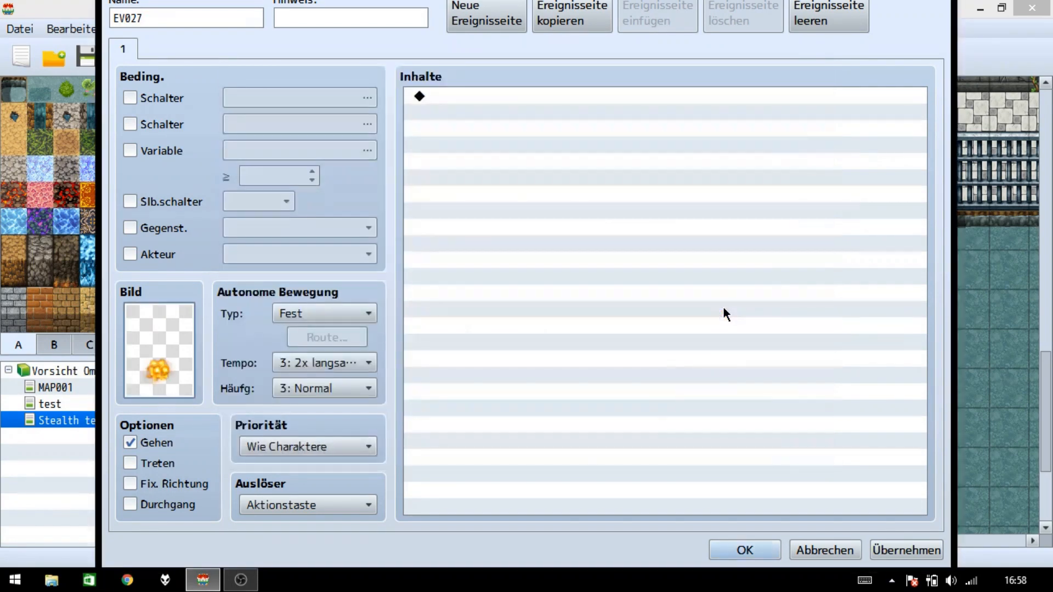
left_click(160, 461)
left_click(894, 545)
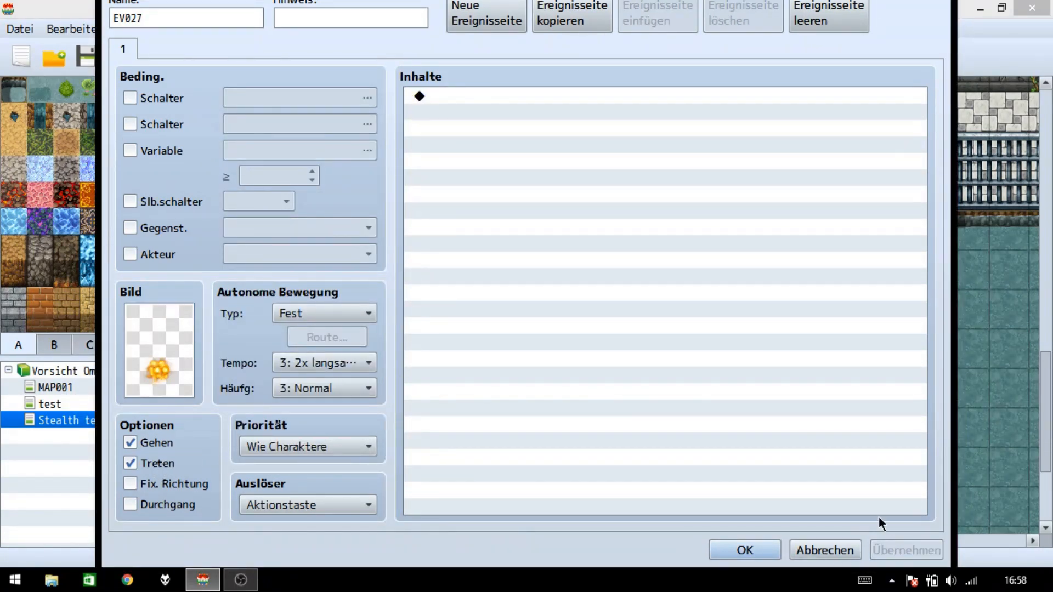
Step: Add a Schalter steuern command to the fireball event that sets switch 0006, named Unsichtbar, to EIN
left_click(630, 231)
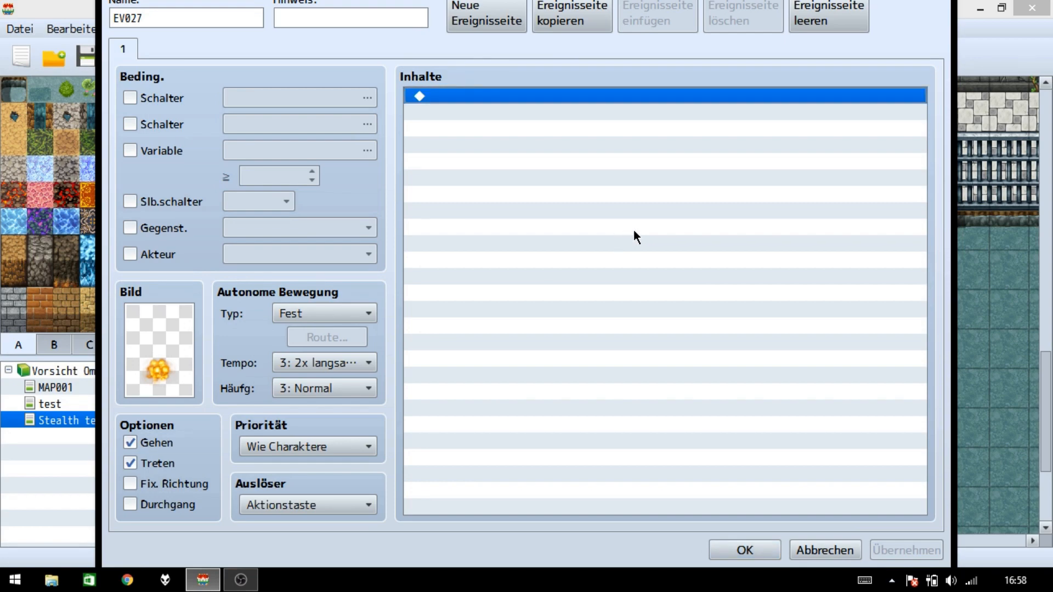
double_click(618, 186)
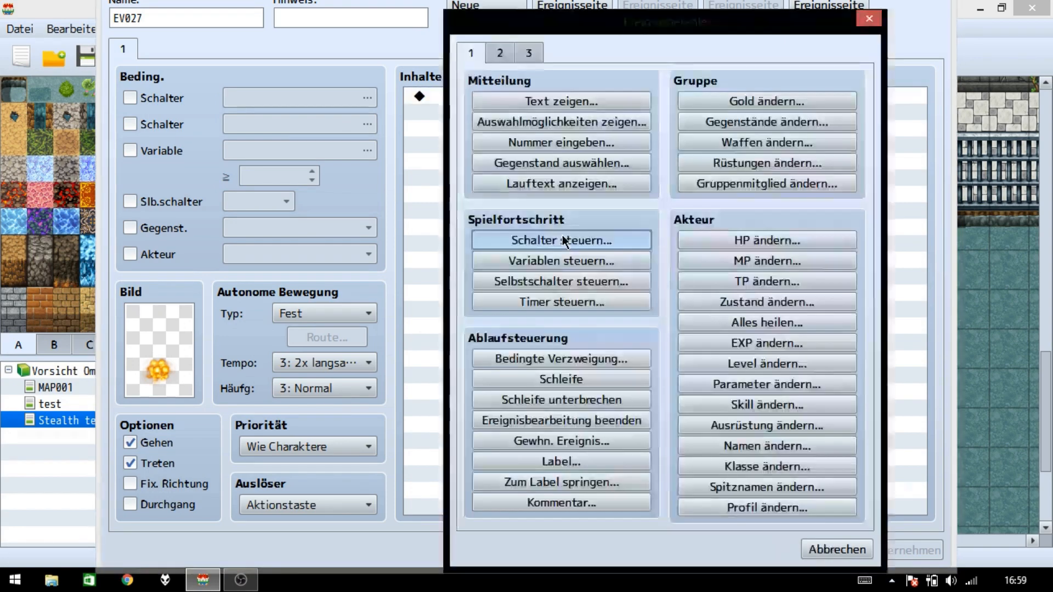
left_click(559, 239)
left_click(666, 255)
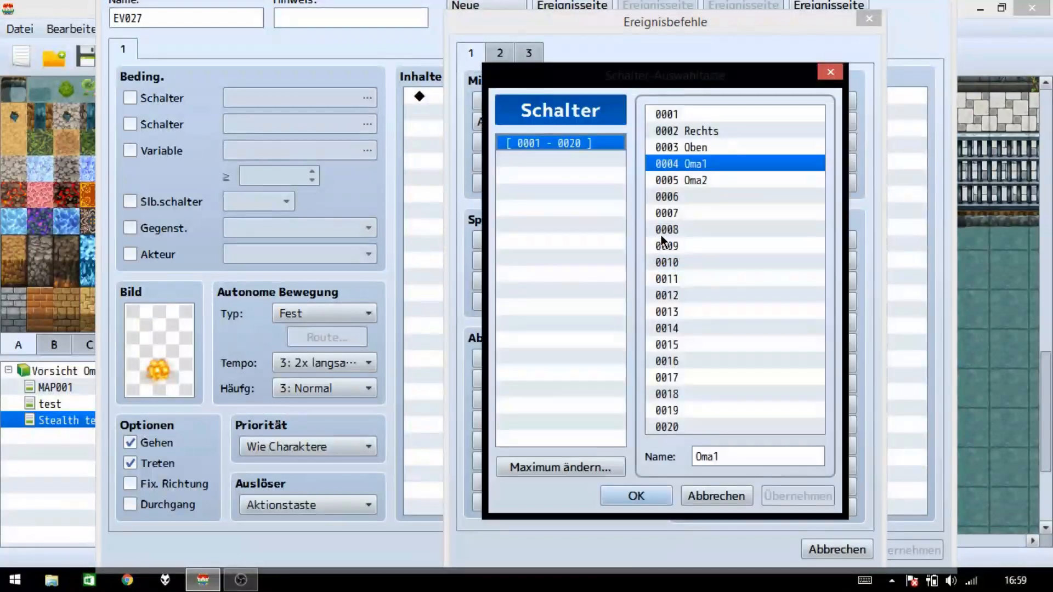
left_click(683, 197)
left_click(740, 457)
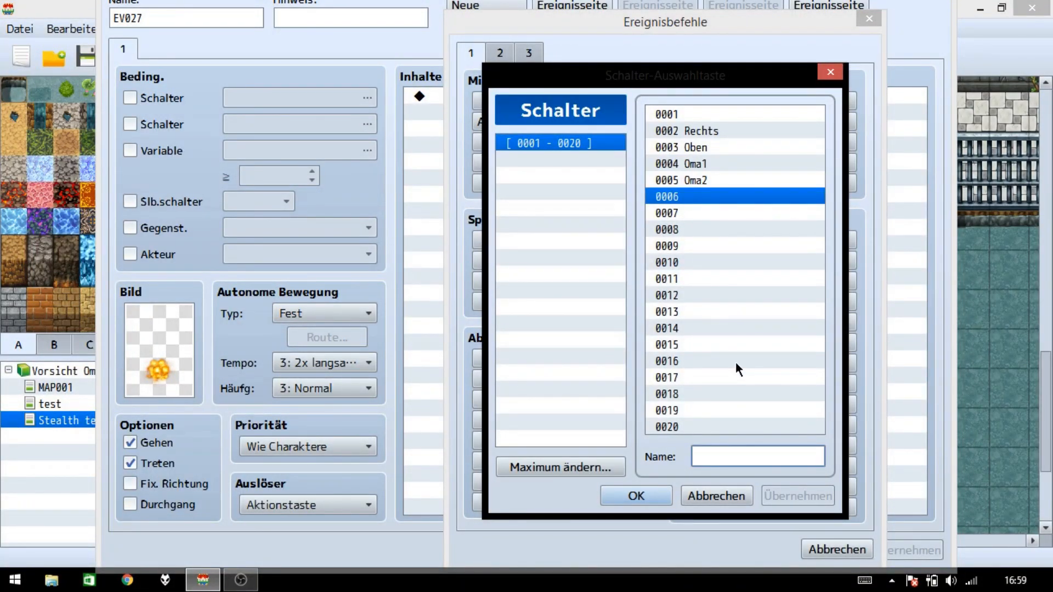
type("Unsichtbar")
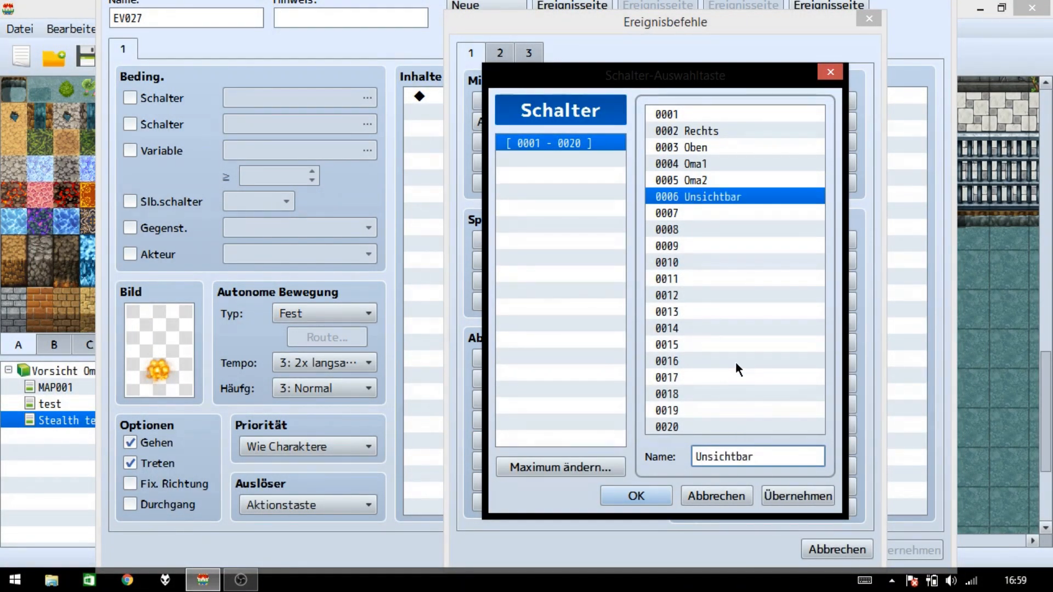
left_click(626, 496)
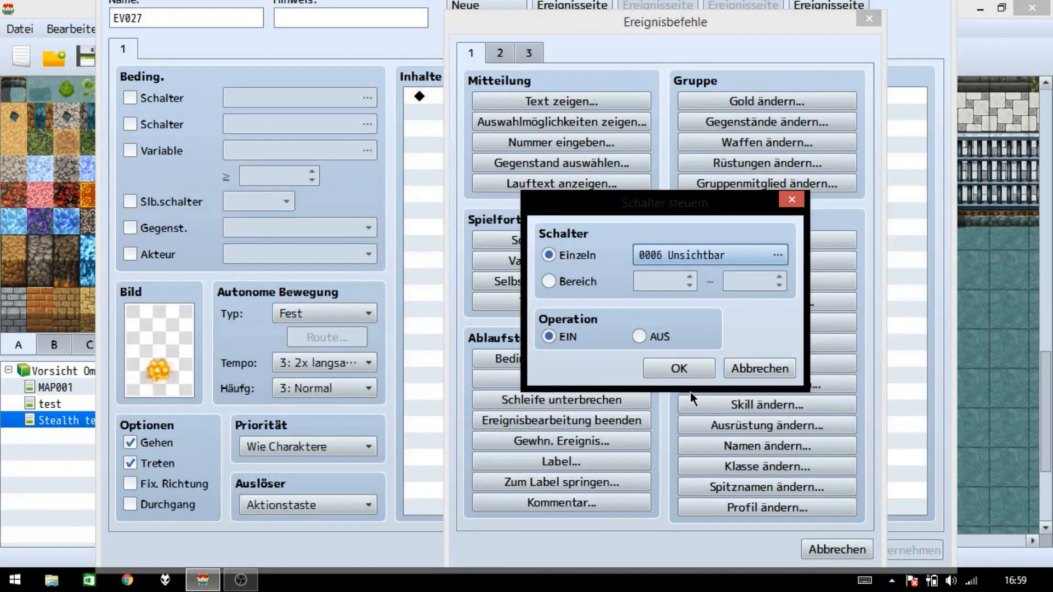
left_click(686, 373)
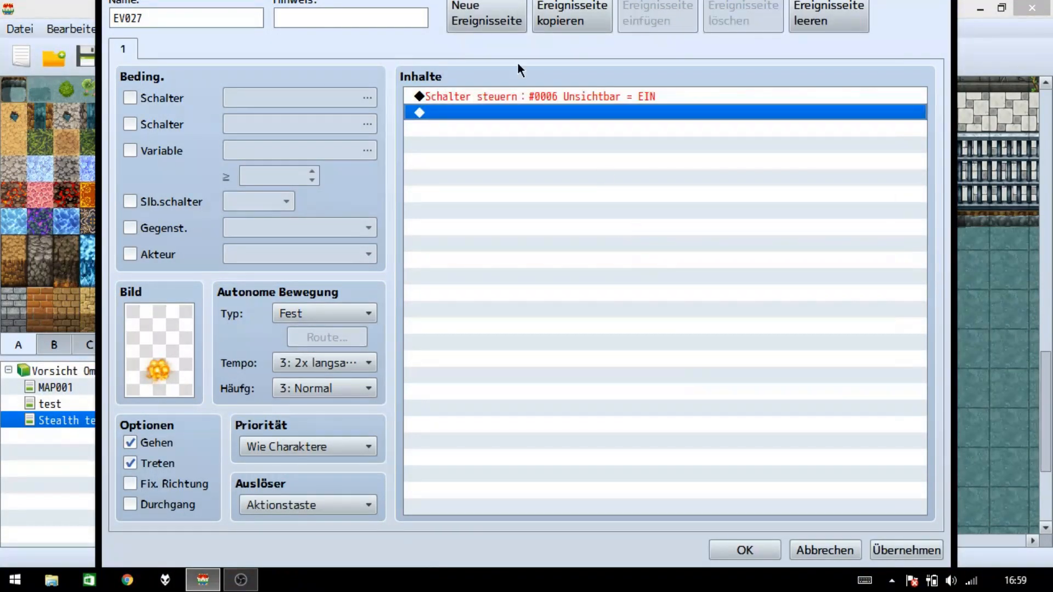
Step: Add an Ereignis löschen command after the Unsichtbar switch command and apply the event changes
double_click(556, 109)
left_click(588, 360)
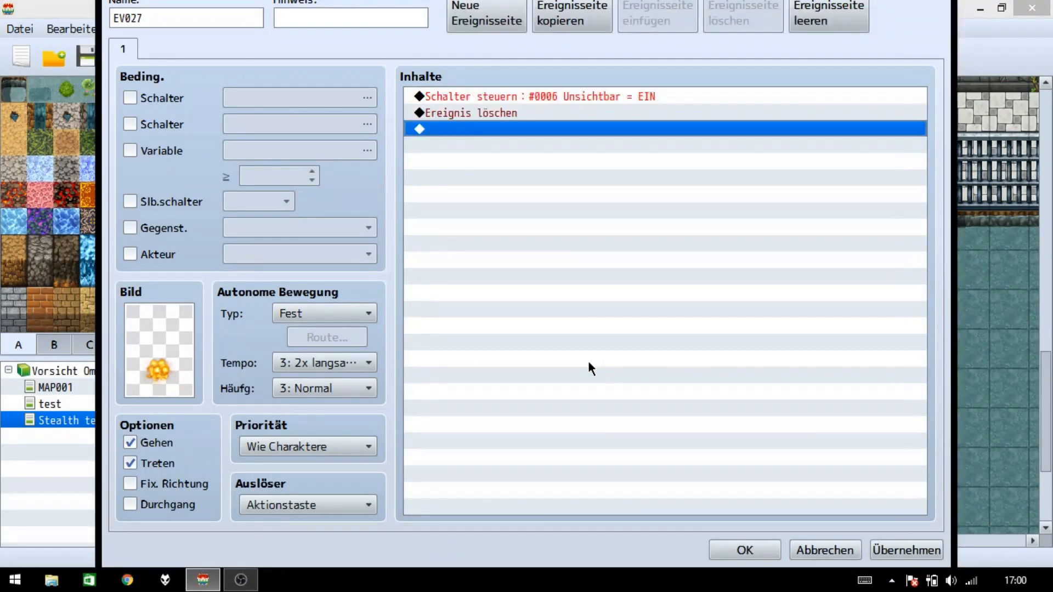
left_click(921, 547)
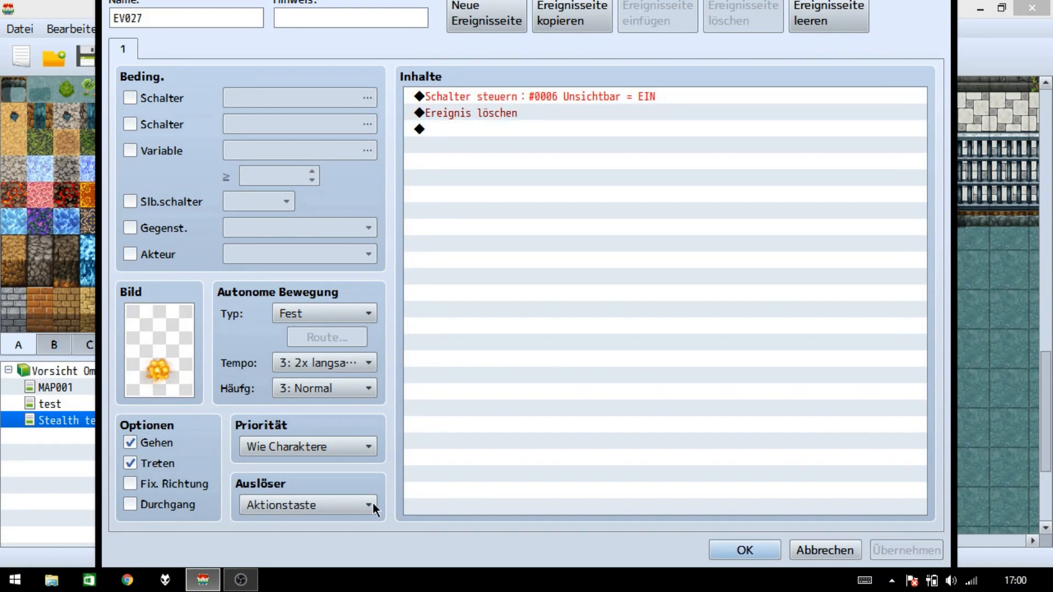
left_click(332, 446)
left_click(353, 454)
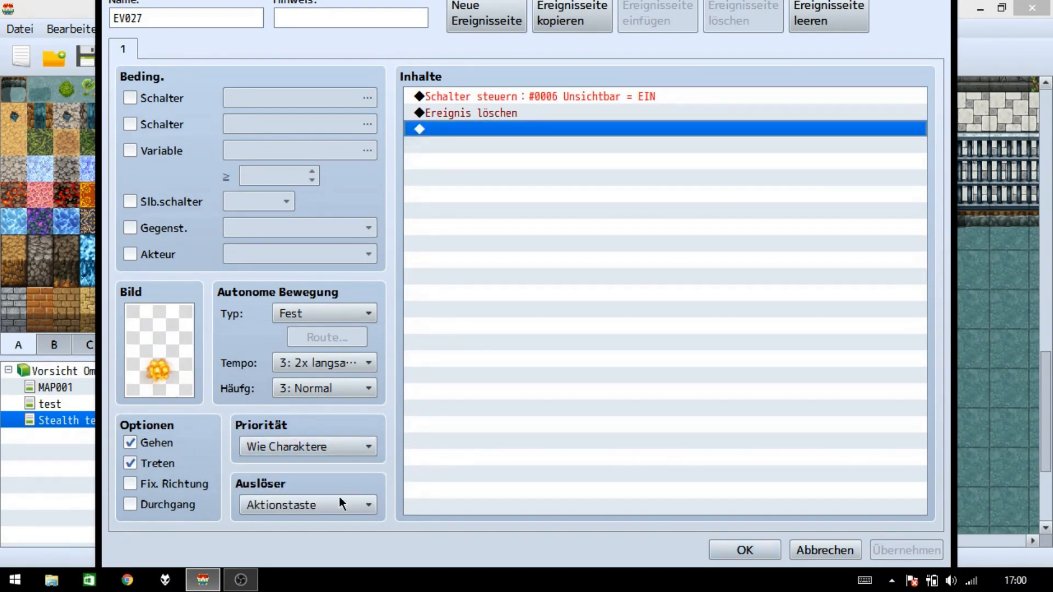
Step: Set the fireball event's trigger to Spieler-Berührung and its priority to Unter Charakteren, and apply the changes
left_click(338, 500)
left_click(312, 521)
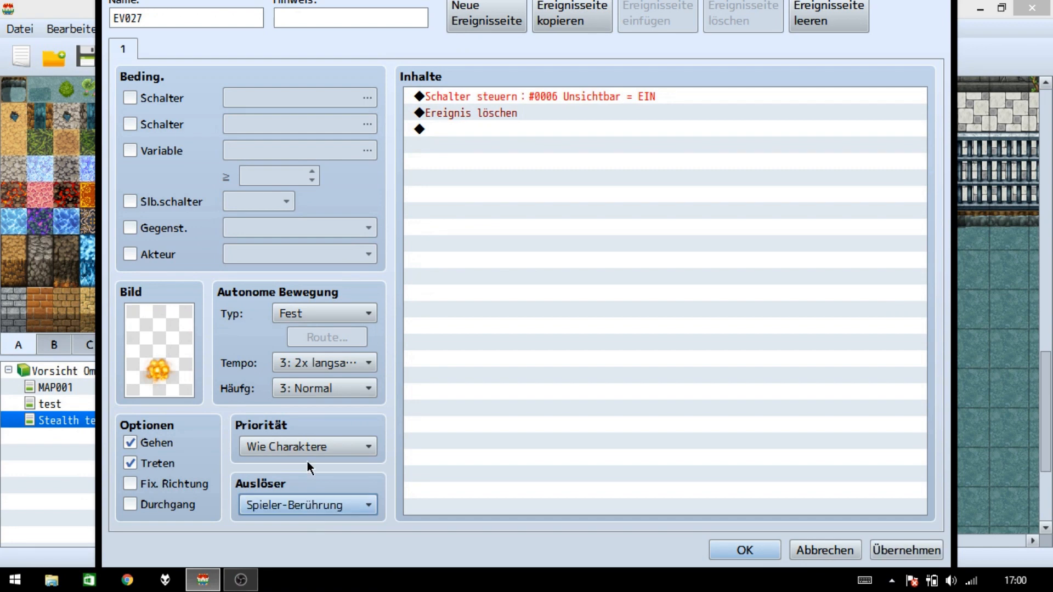
left_click(306, 449)
left_click(305, 469)
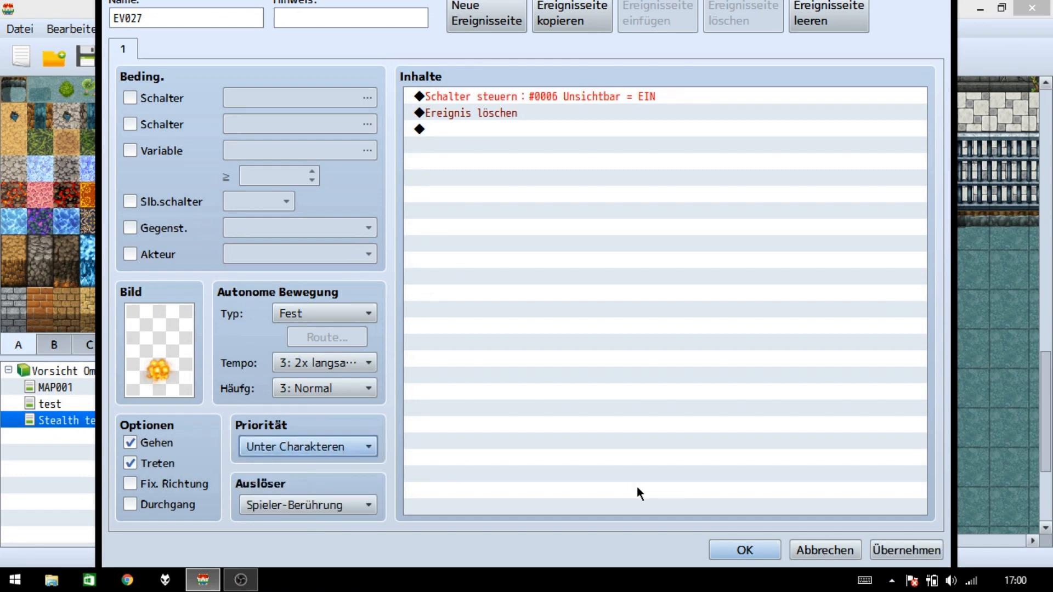
left_click(893, 549)
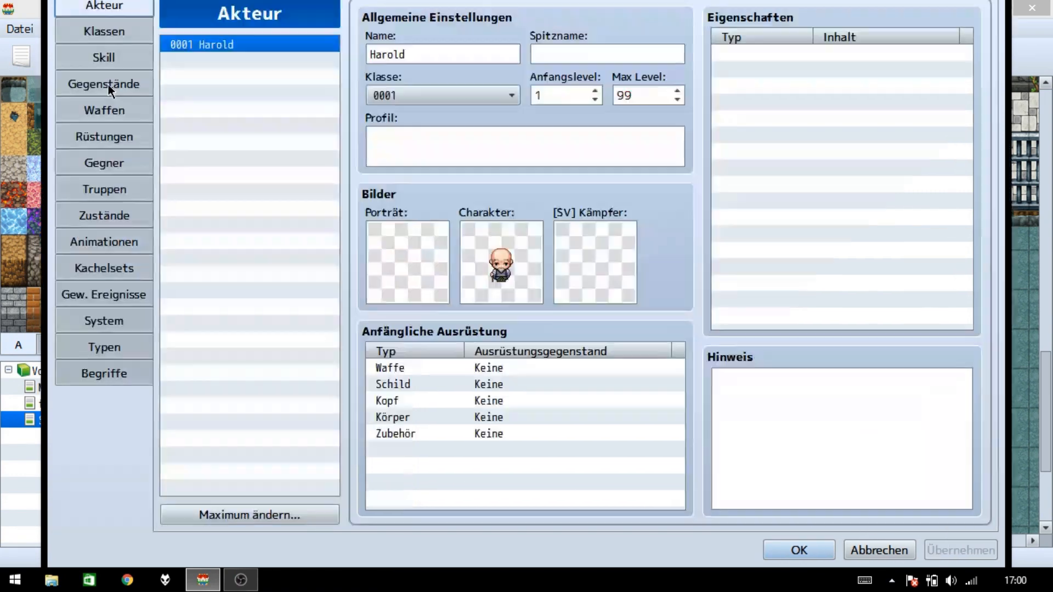
Step: Name common event 0001 in the database Unsichtbar, with trigger Parallel and switch 0006 Unsichtbar
left_click(105, 295)
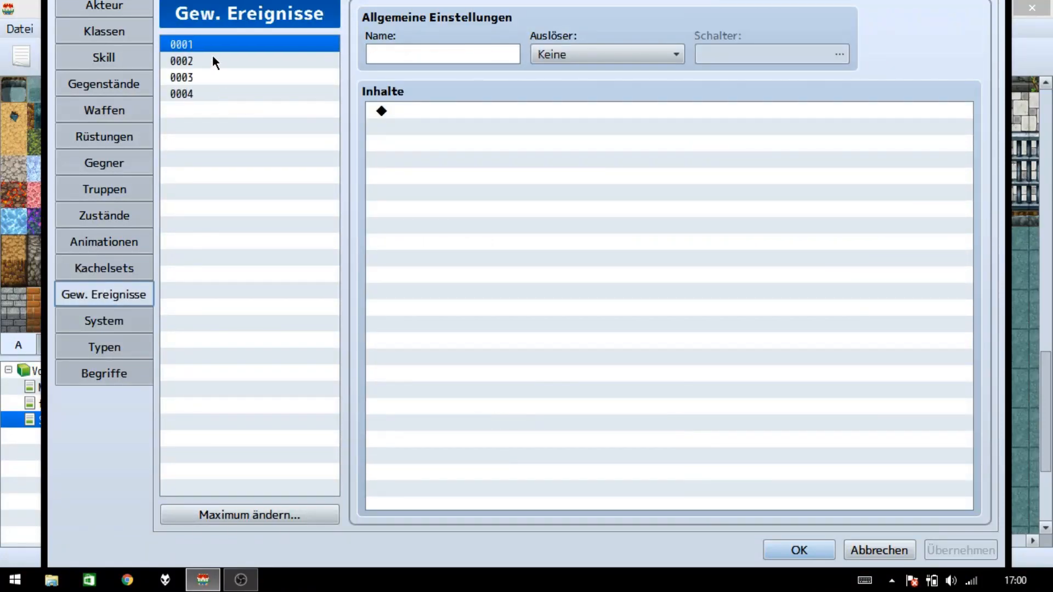
left_click(375, 56)
type("Unsichtbar")
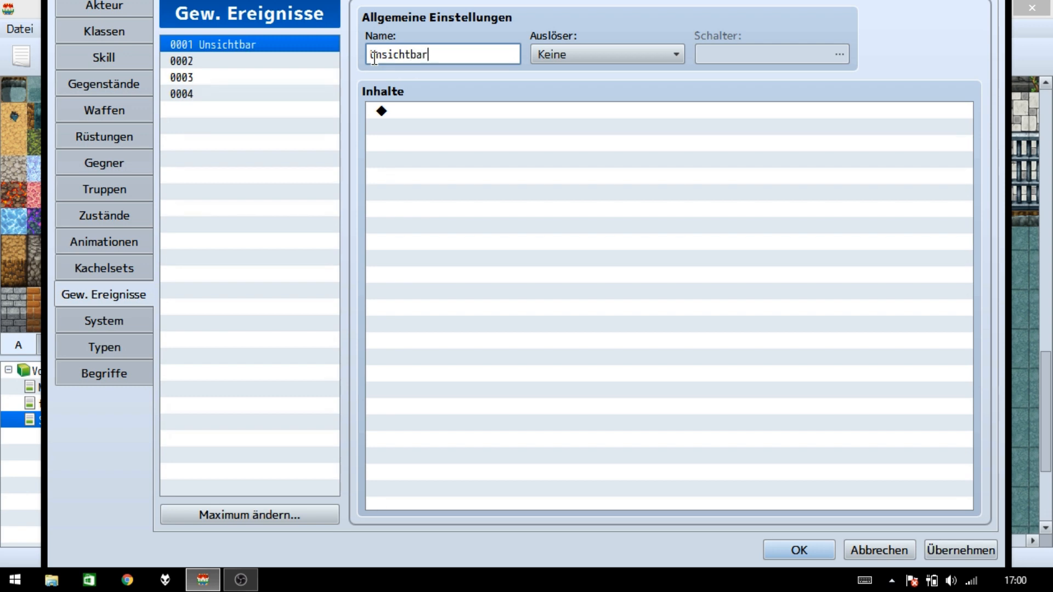
left_click(592, 54)
left_click(582, 108)
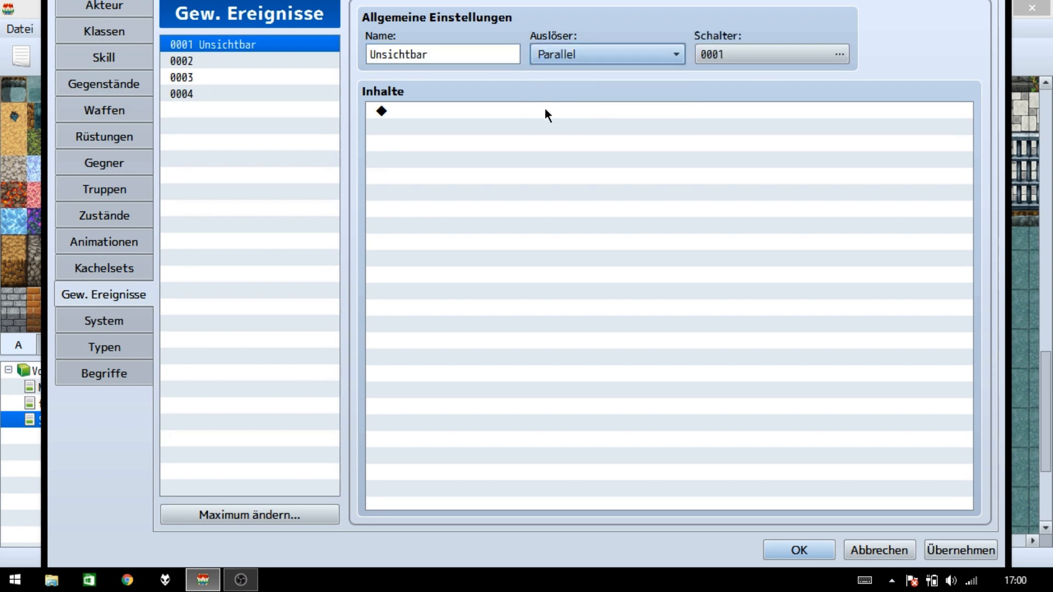
left_click(723, 60)
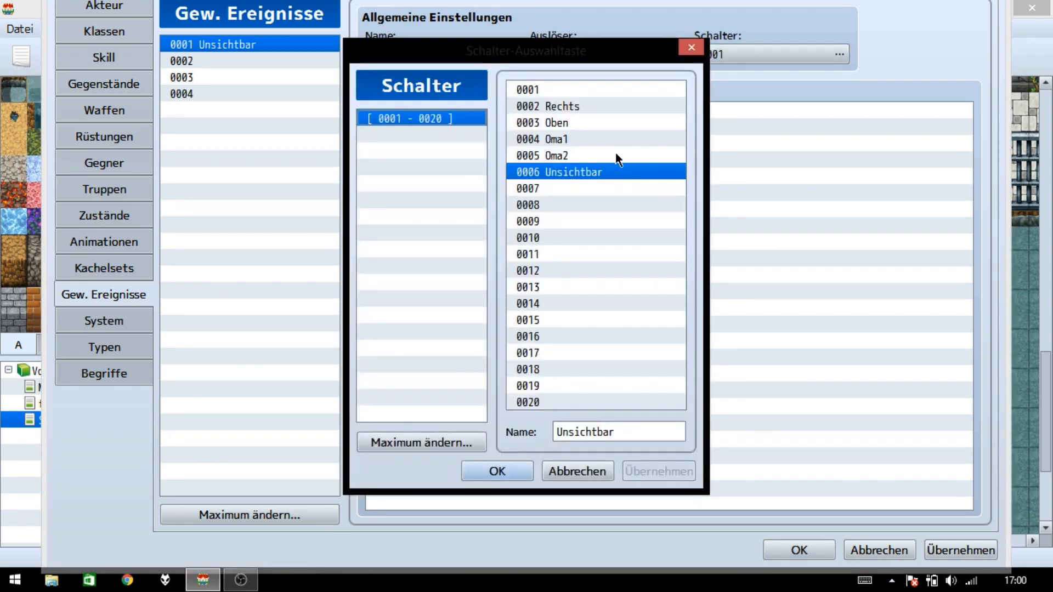
double_click(614, 170)
Step: Add a Bewegungsroute festlegen command for Spieler to the Unsichtbar common event that changes Deckkraft to 180
left_click(612, 166)
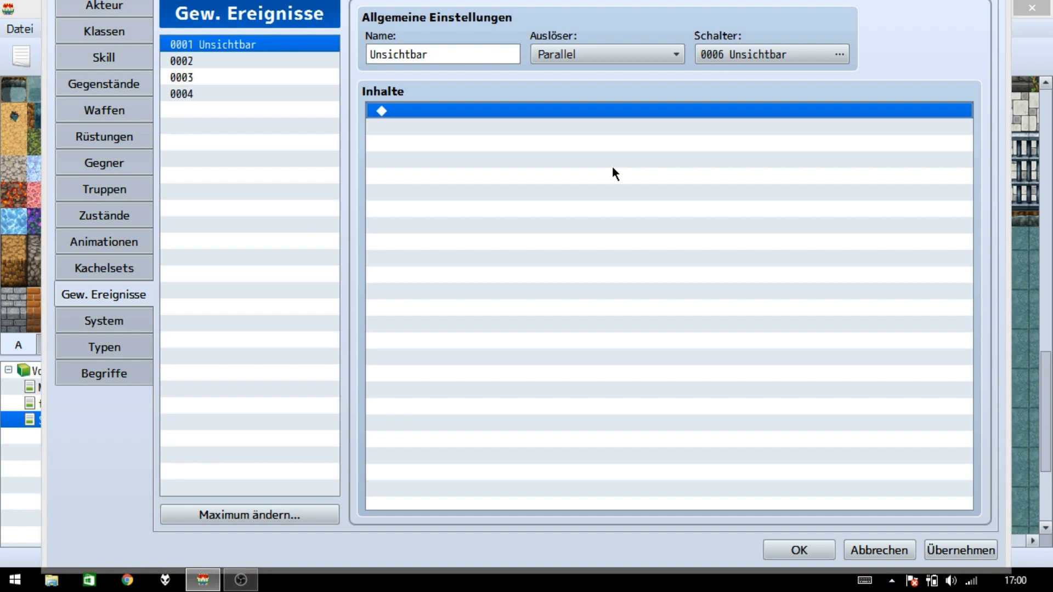
double_click(612, 167)
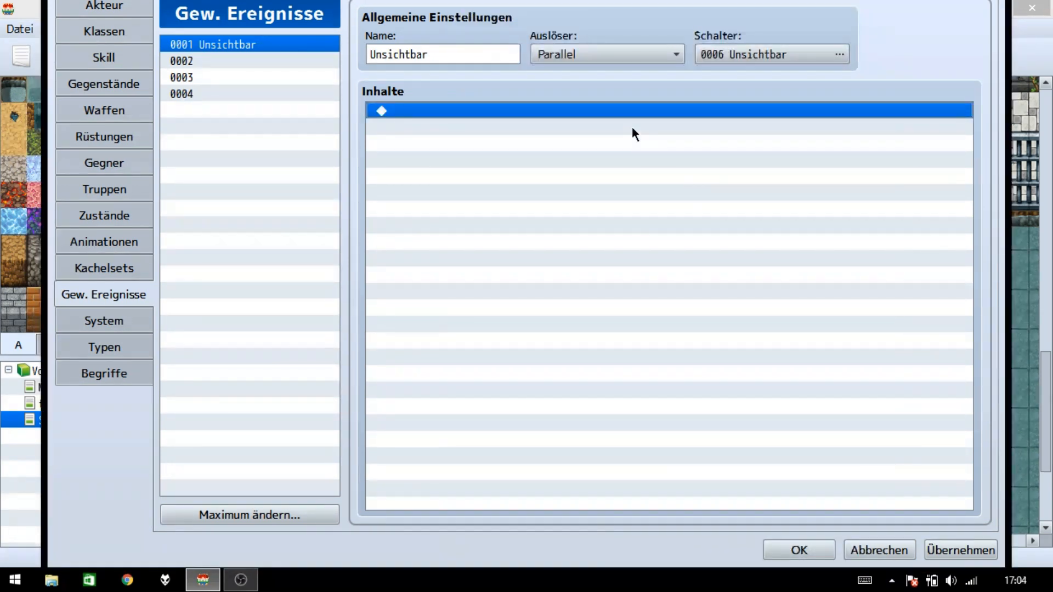
double_click(633, 130)
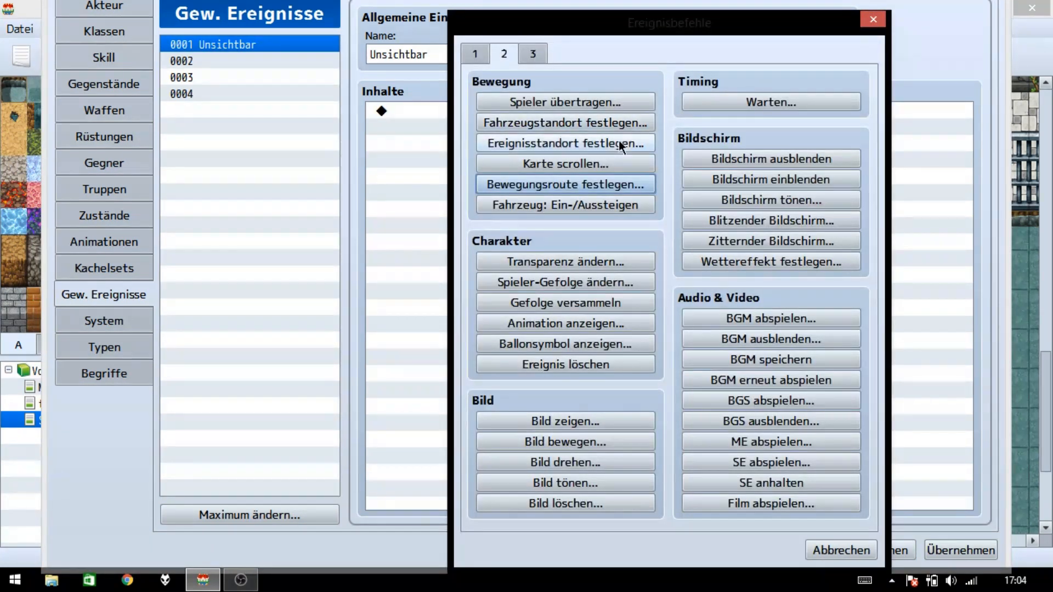
left_click(597, 185)
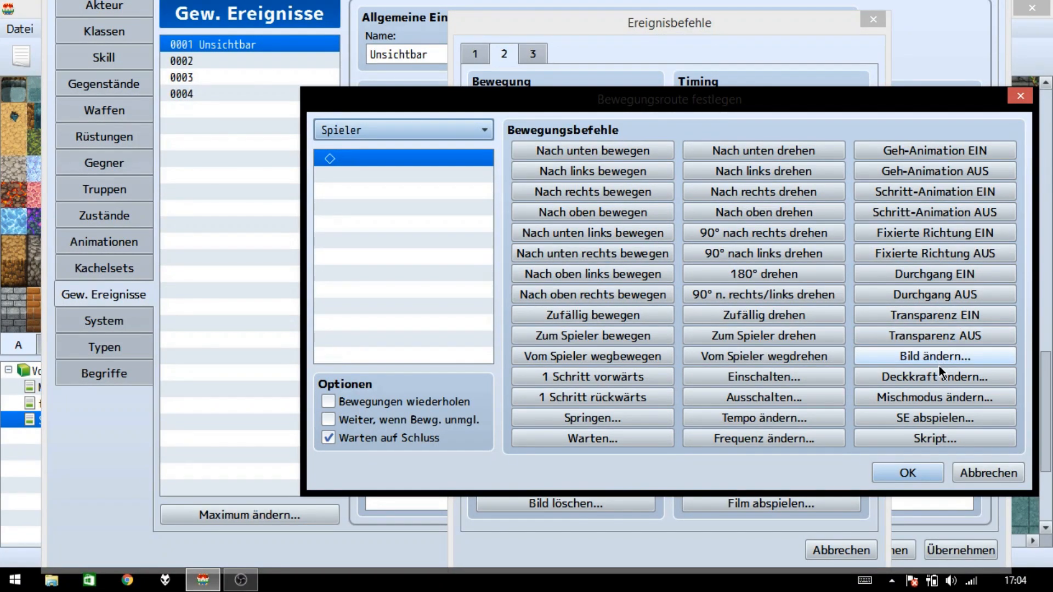
left_click(930, 376)
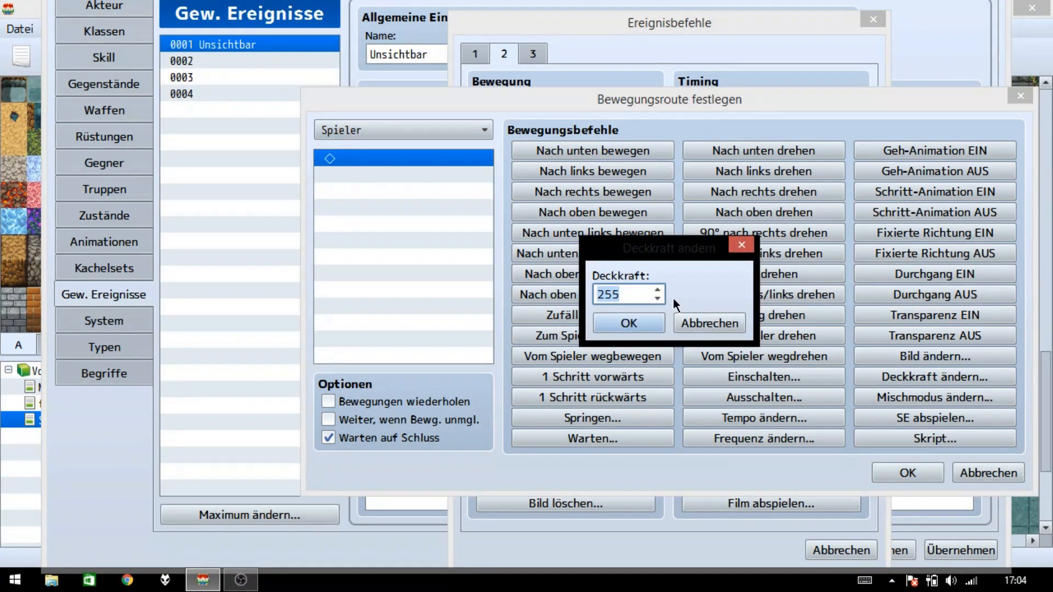
type("180")
left_click(638, 321)
key("Return")
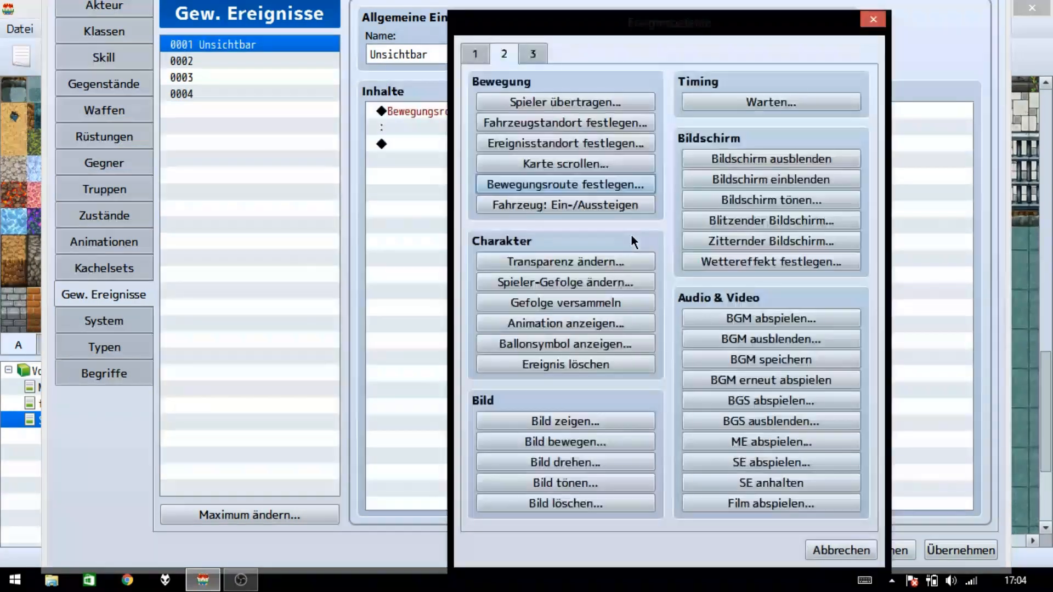
Step: Add a Warten command of 300 frames and paste a copy of the player's opacity route below it
left_click(731, 106)
type("300")
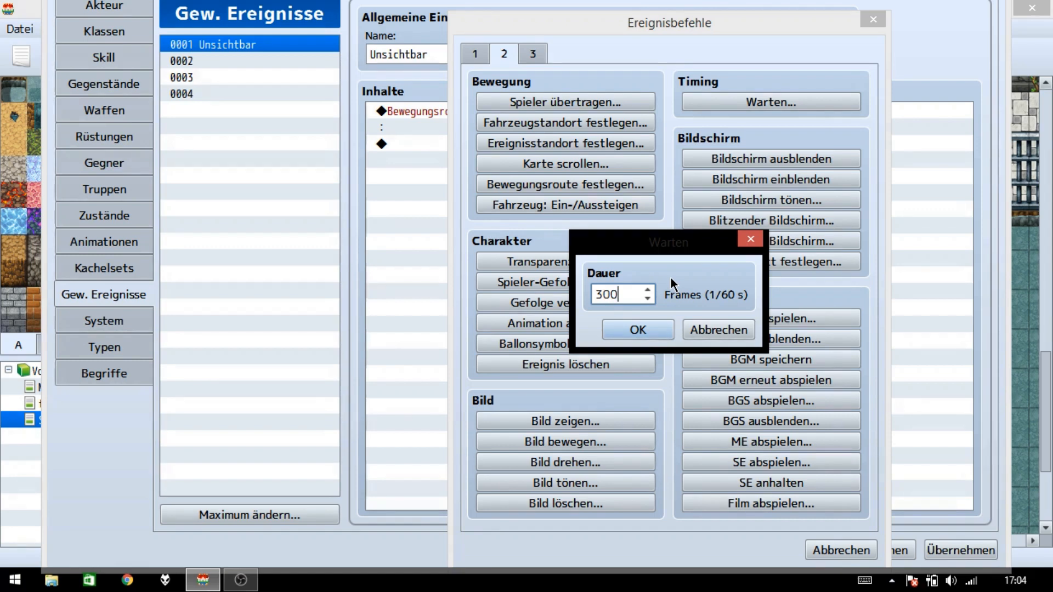
left_click(648, 333)
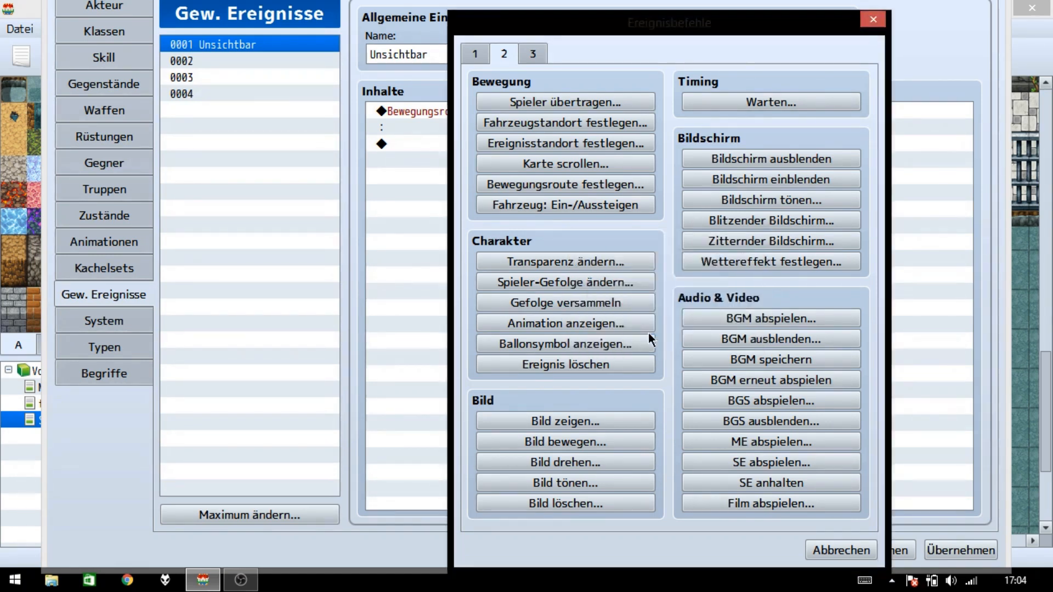
left_click(577, 114)
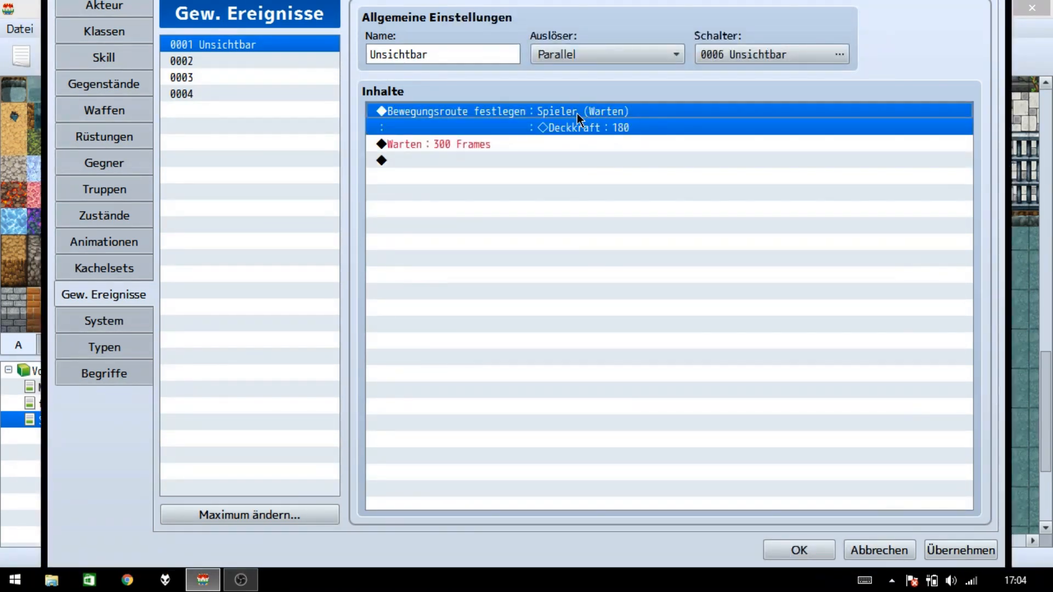
left_click(590, 179)
key("ctrl+v")
left_click(591, 162)
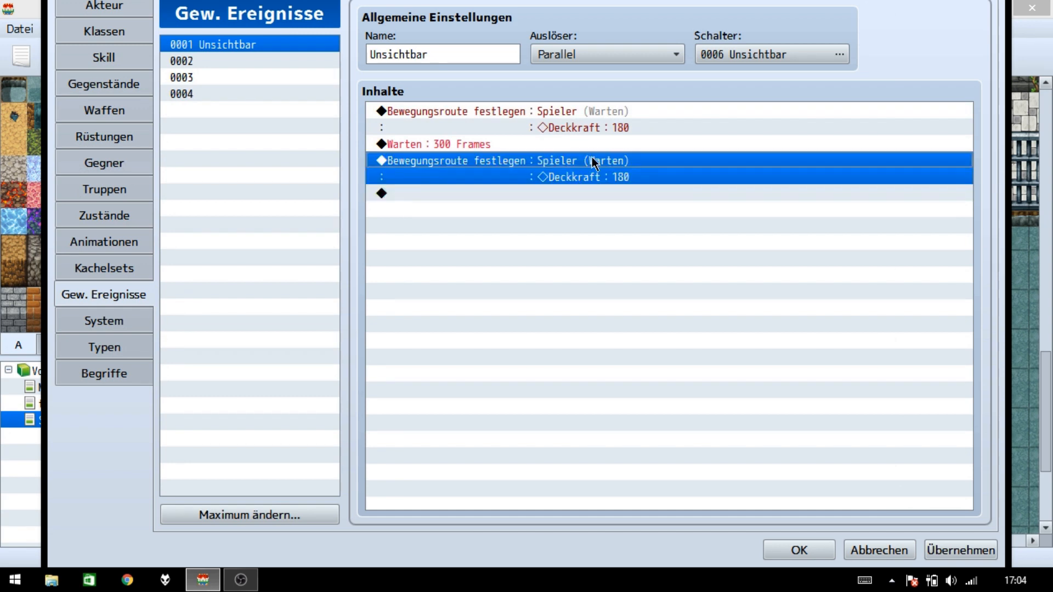
Step: Set the Deckkraft in the copied player movement route to 255 and apply the database changes
double_click(477, 164)
right_click(431, 164)
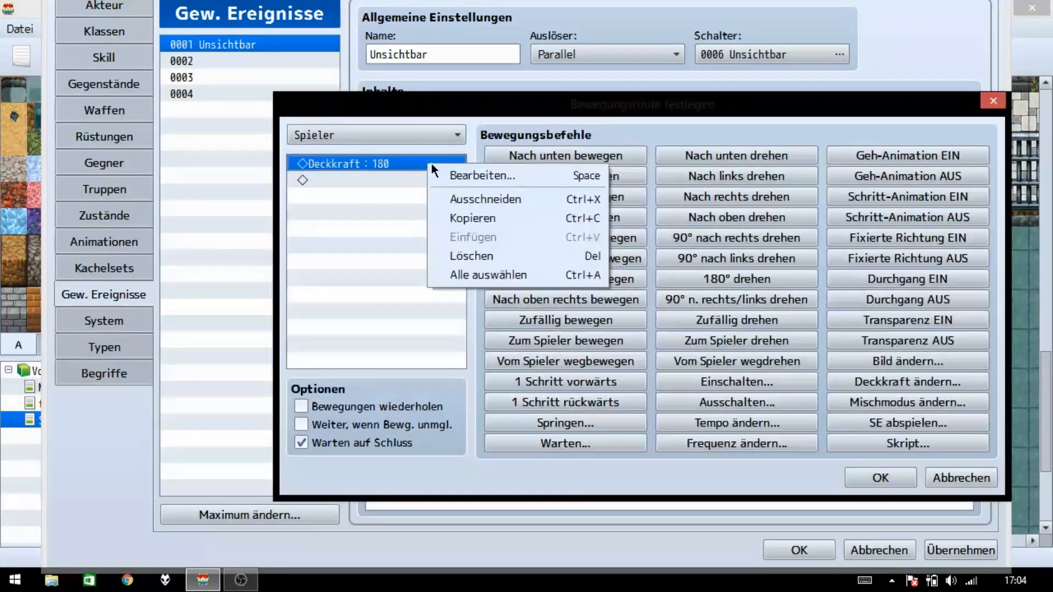
left_click(457, 174)
type("255")
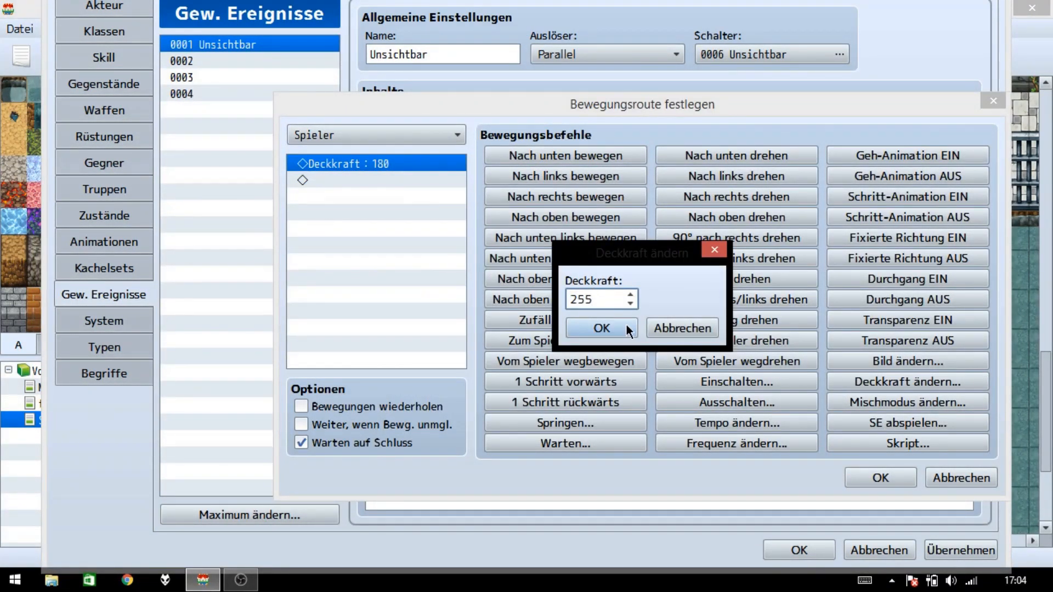
left_click(625, 324)
left_click(887, 477)
left_click(958, 556)
Step: End the common event with a Schalter steuern command setting 0006 Unsichtbar to AUS, and save the database
left_click(591, 226)
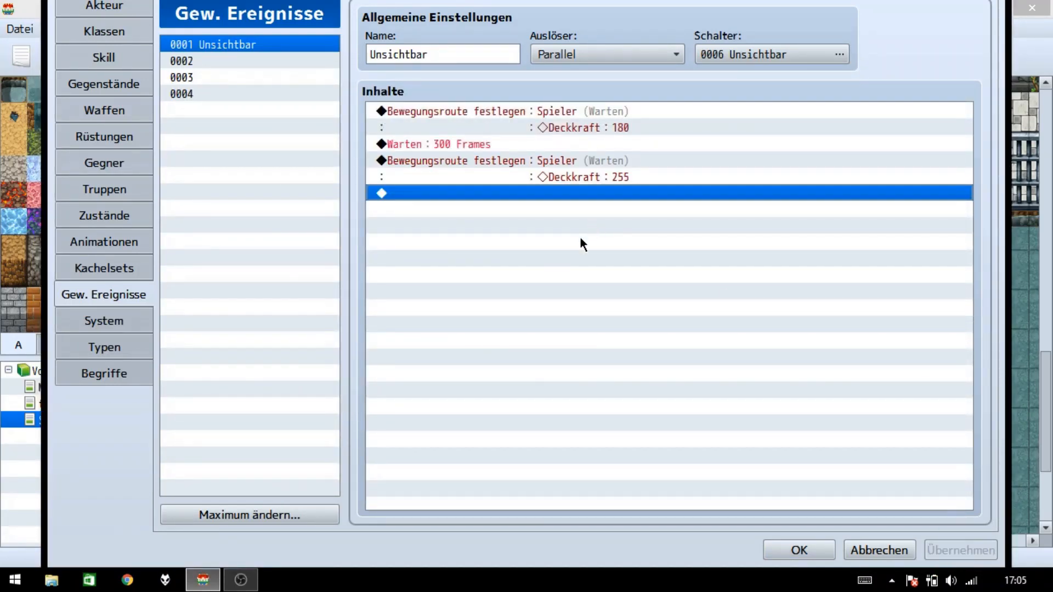
double_click(602, 228)
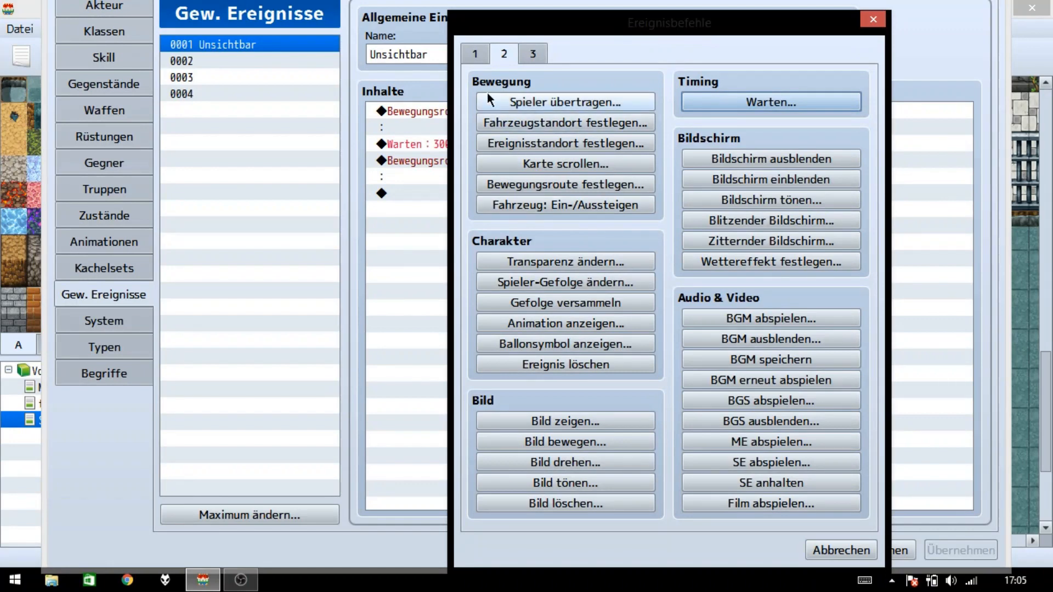
left_click(476, 54)
left_click(553, 245)
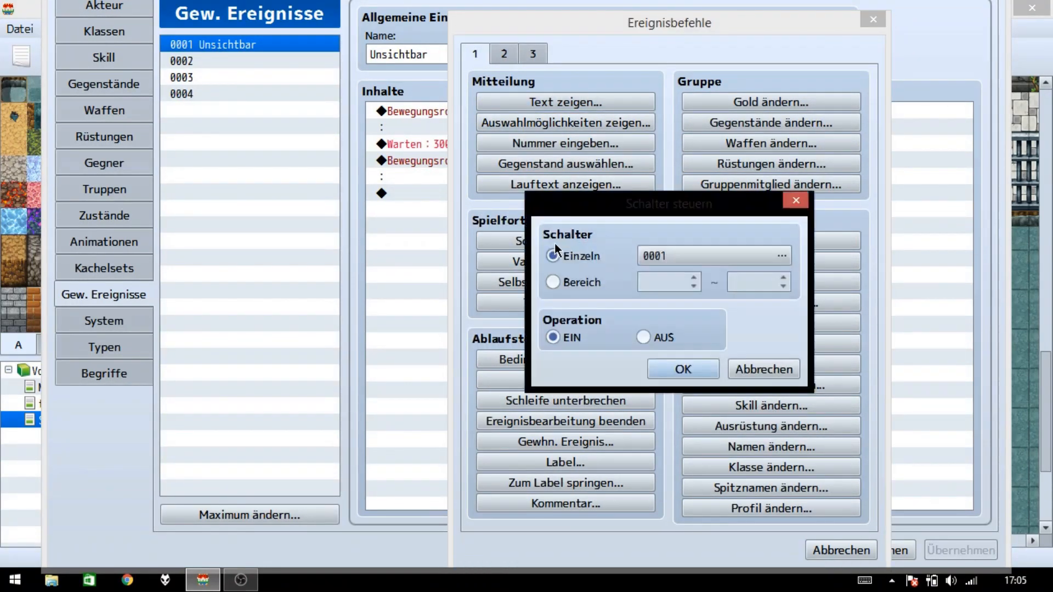
left_click(669, 259)
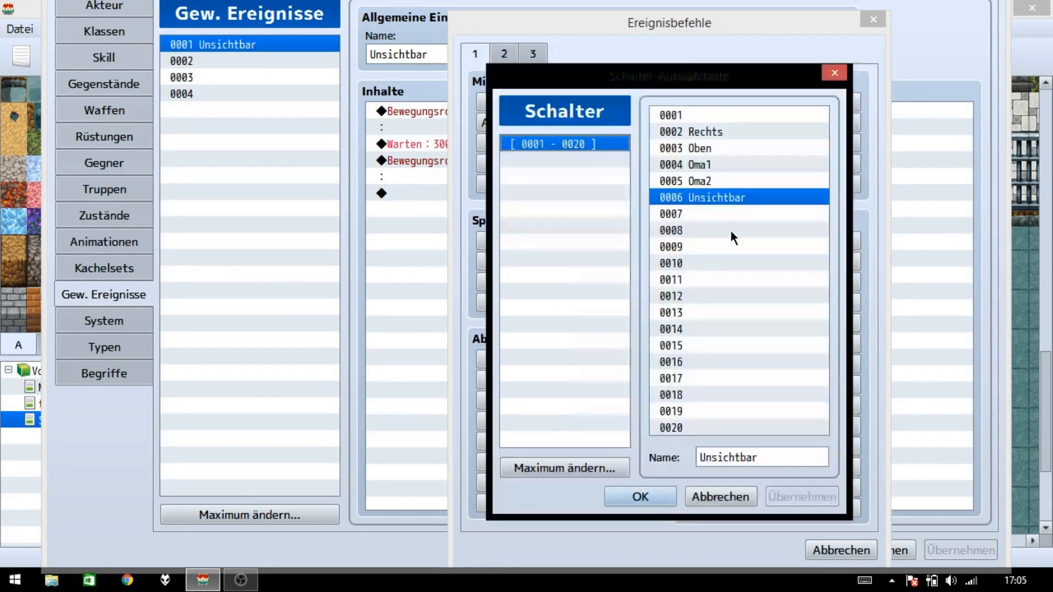
double_click(739, 196)
left_click(665, 339)
left_click(675, 363)
left_click(955, 549)
left_click(792, 543)
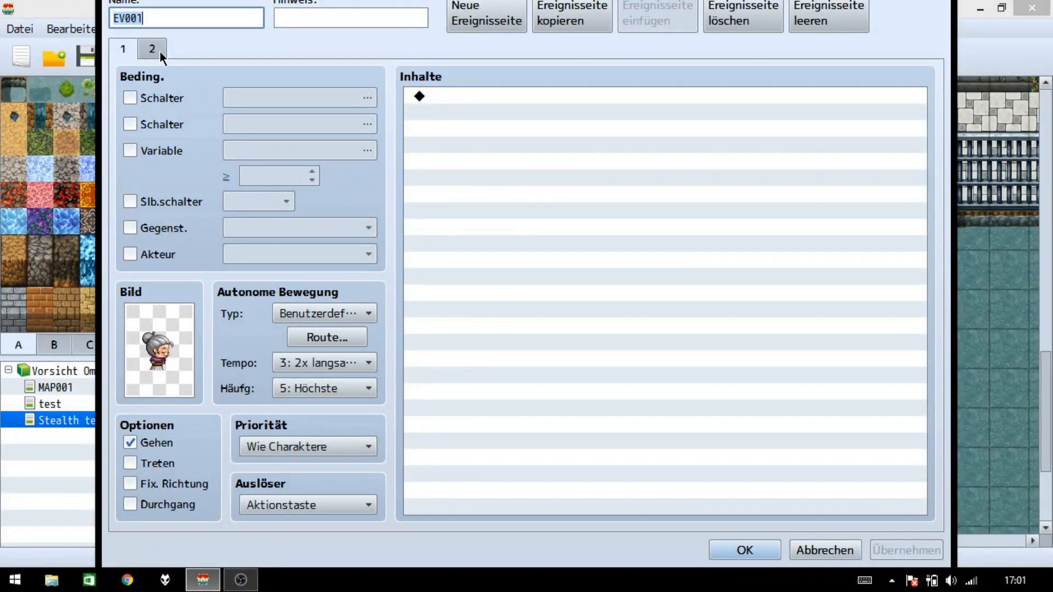
Step: Add a conditional branch for Unsichtbar ist AUS at the start of page 2 of the grandma event EV001
left_click(152, 49)
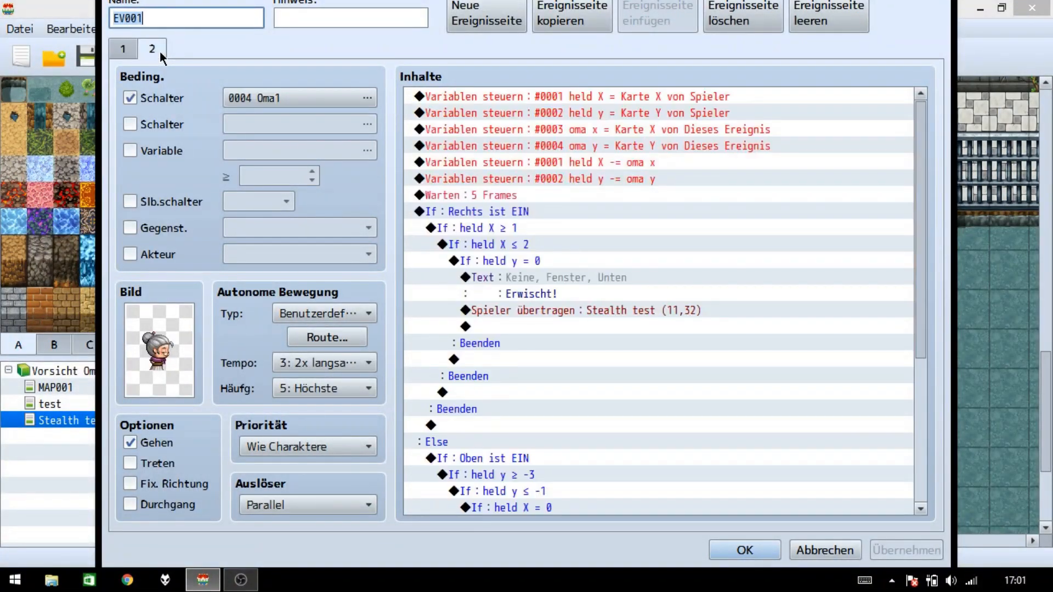
left_click(545, 95)
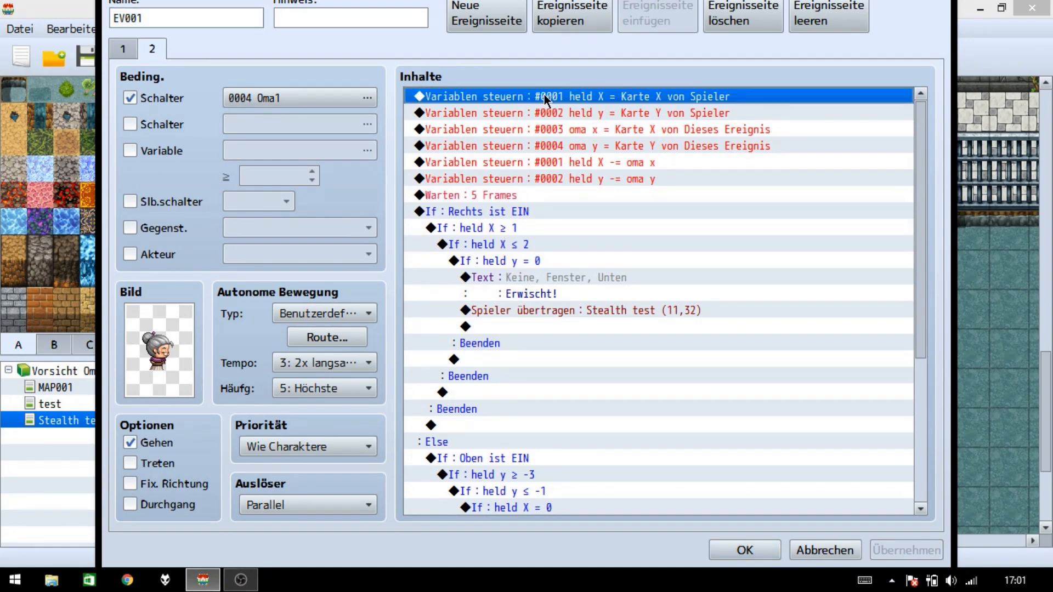
double_click(544, 94)
left_click(545, 352)
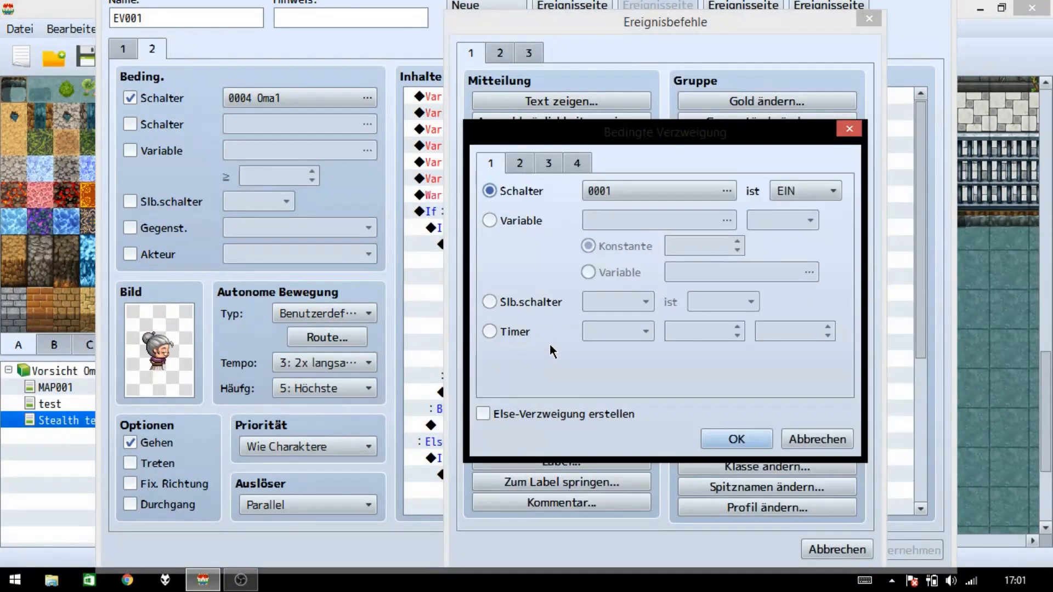
left_click(620, 190)
left_click(677, 192)
double_click(679, 196)
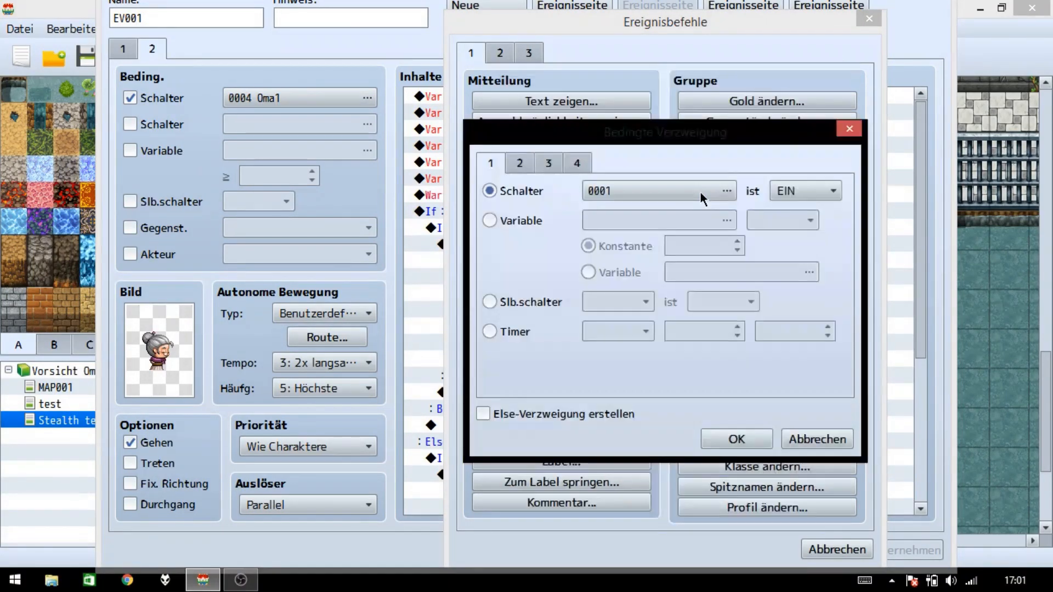
left_click(805, 191)
left_click(800, 228)
left_click(737, 439)
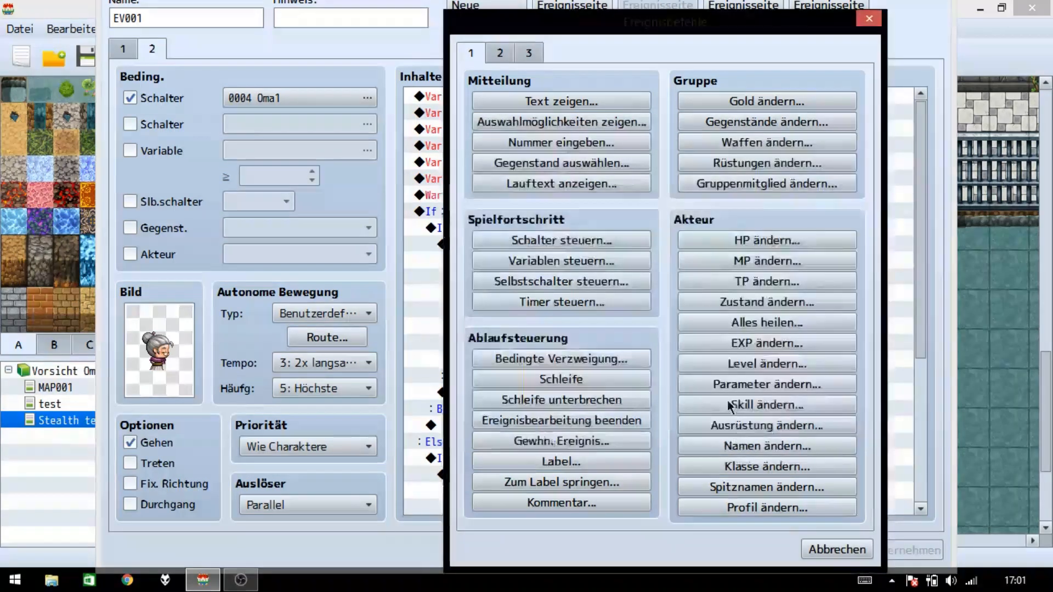
Step: Move all existing detection commands of the grandma event into the Unsichtbar ist AUS branch and apply the changes
left_click(617, 146)
scroll(613, 219, "down", 2)
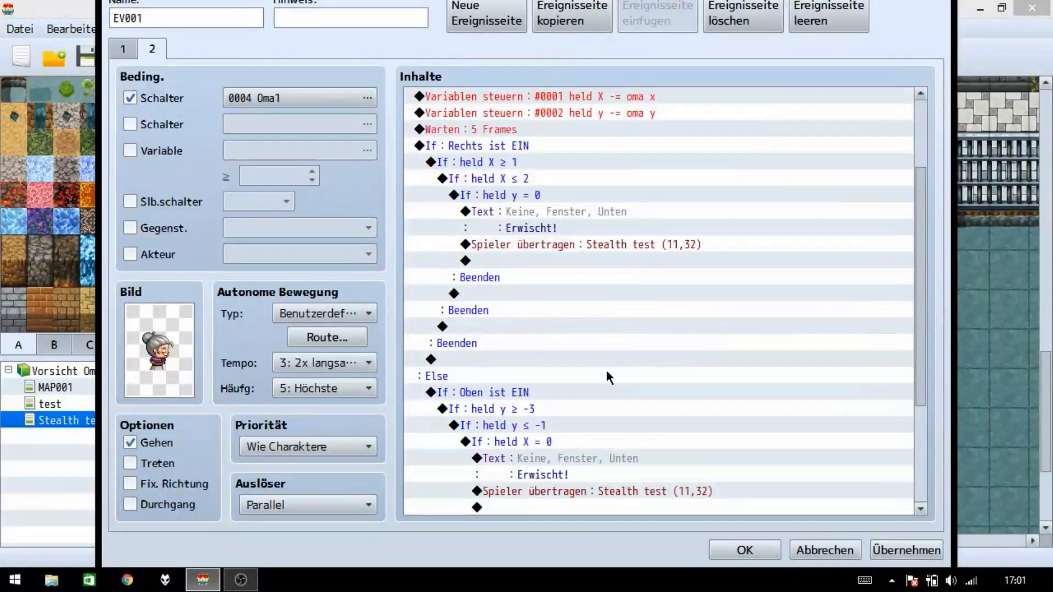
left_click(605, 340, "shift")
key("Delete")
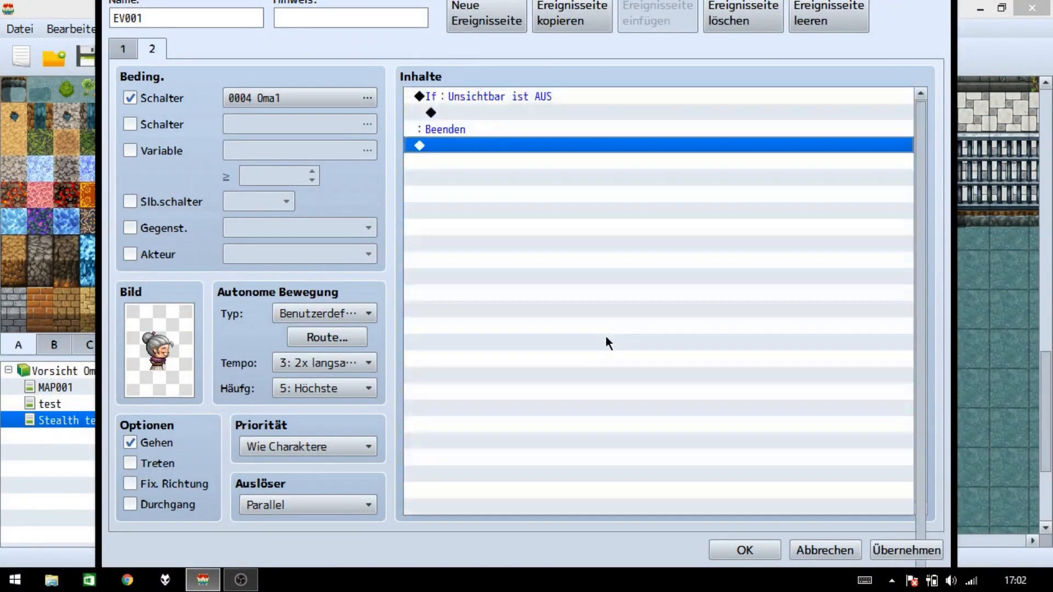
left_click(487, 112)
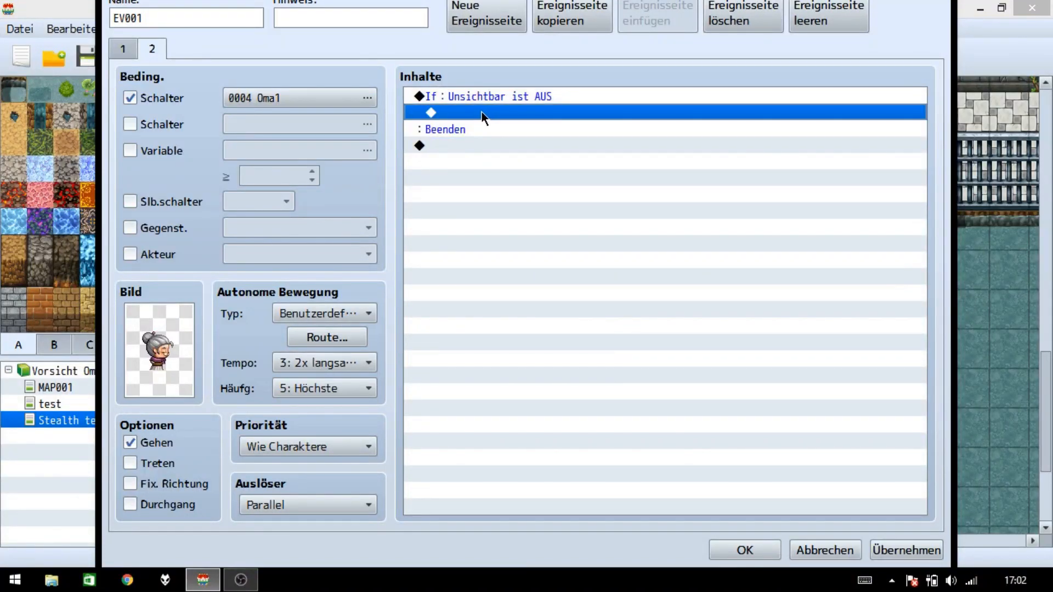
key("ctrl+v")
scroll(536, 219, "up", 10)
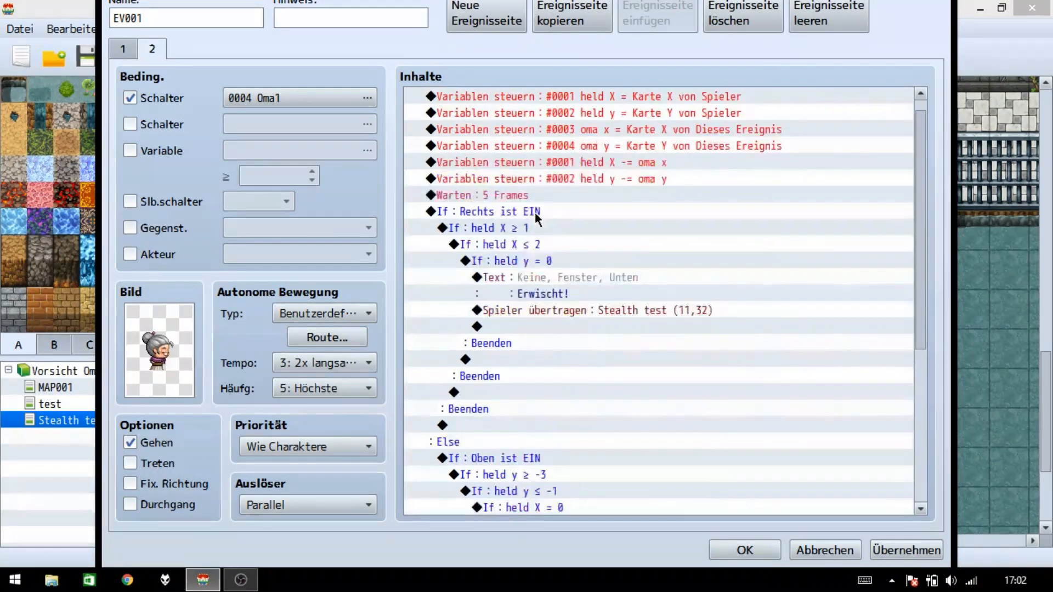
scroll(537, 219, "up", 1)
left_click(595, 113)
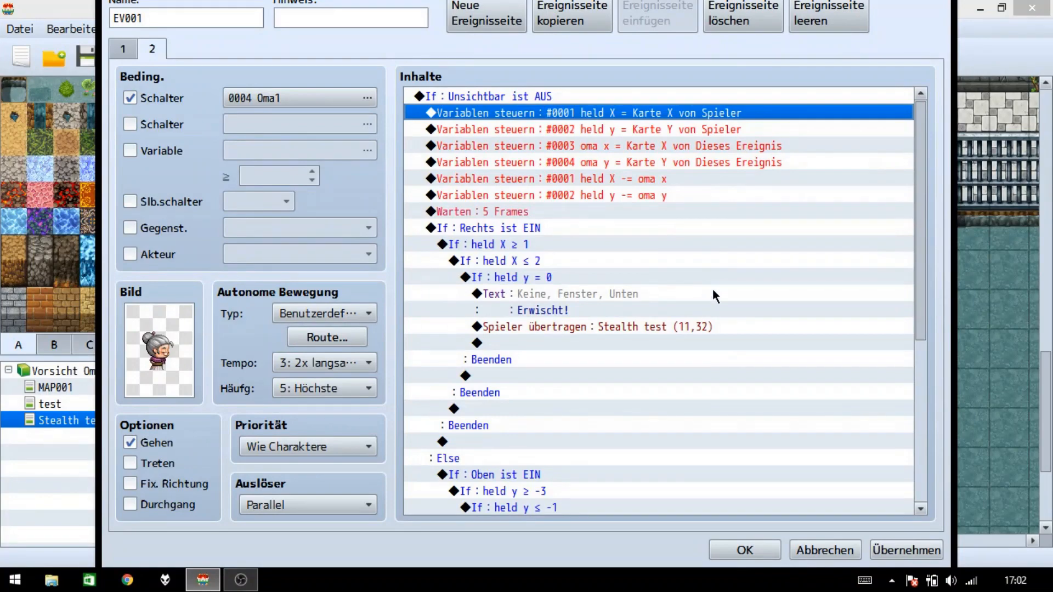
left_click(894, 550)
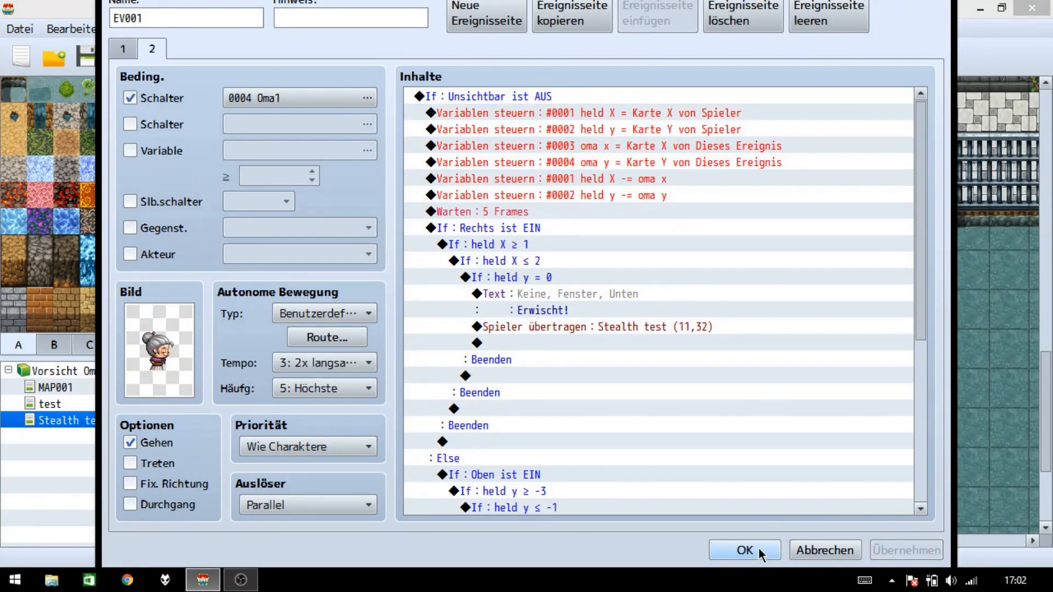
Step: Confirm the grandma event and playtest the map by walking the hero around beside the guard's red detection tiles
left_click(759, 549)
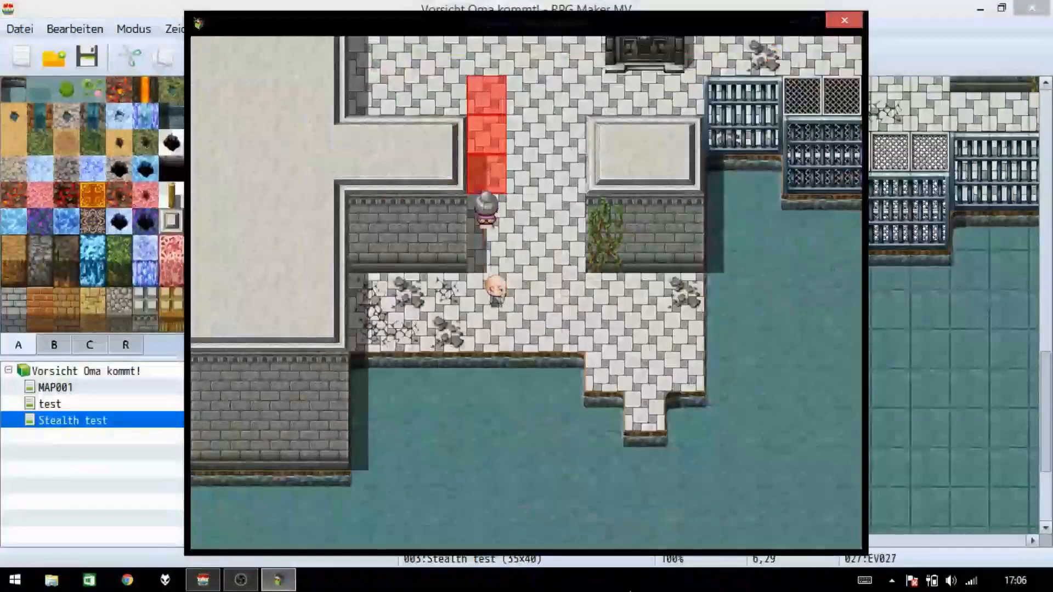
key("Right")
key("Right")
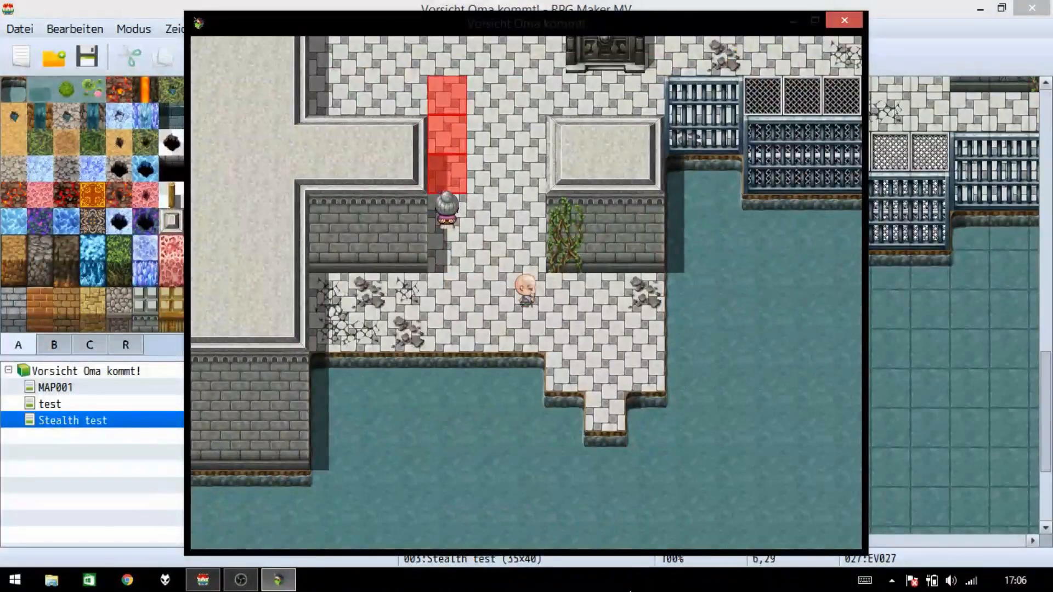
key("Up")
key("Up")
key("Up")
key("Up")
key("Down")
key("Down")
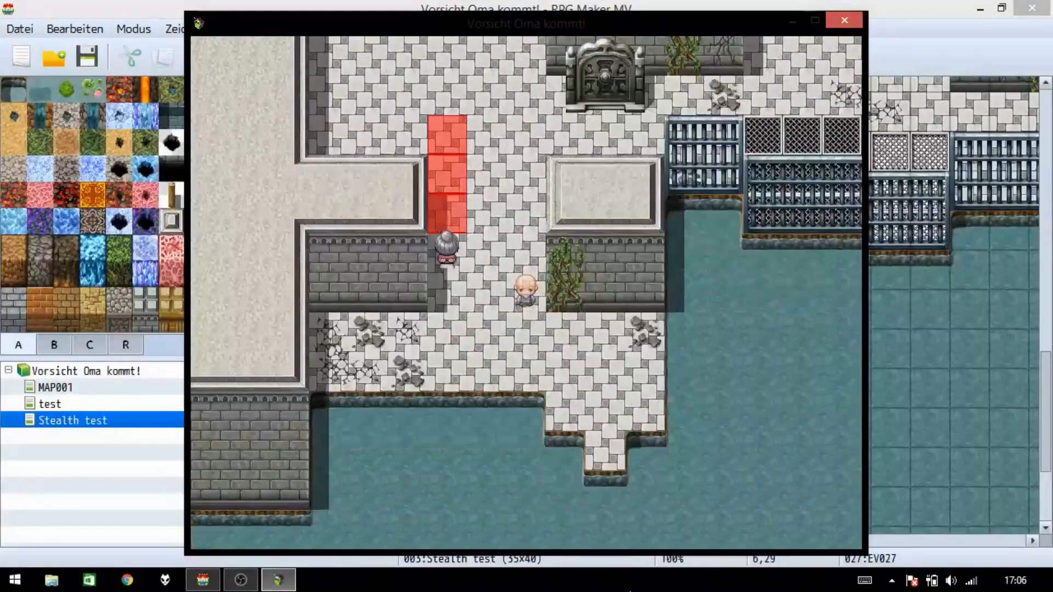
key("Up")
key("Up")
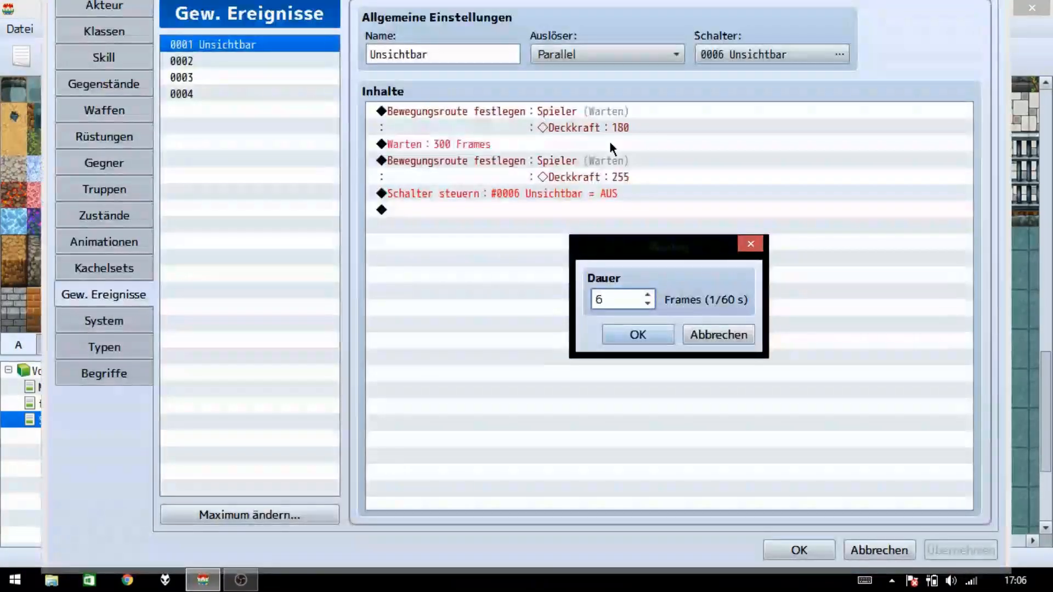
Step: Set the Warten command in the Unsichtbar common event to 600 frames, duplicate it directly below, and apply the database changes
type("00")
left_click(642, 330)
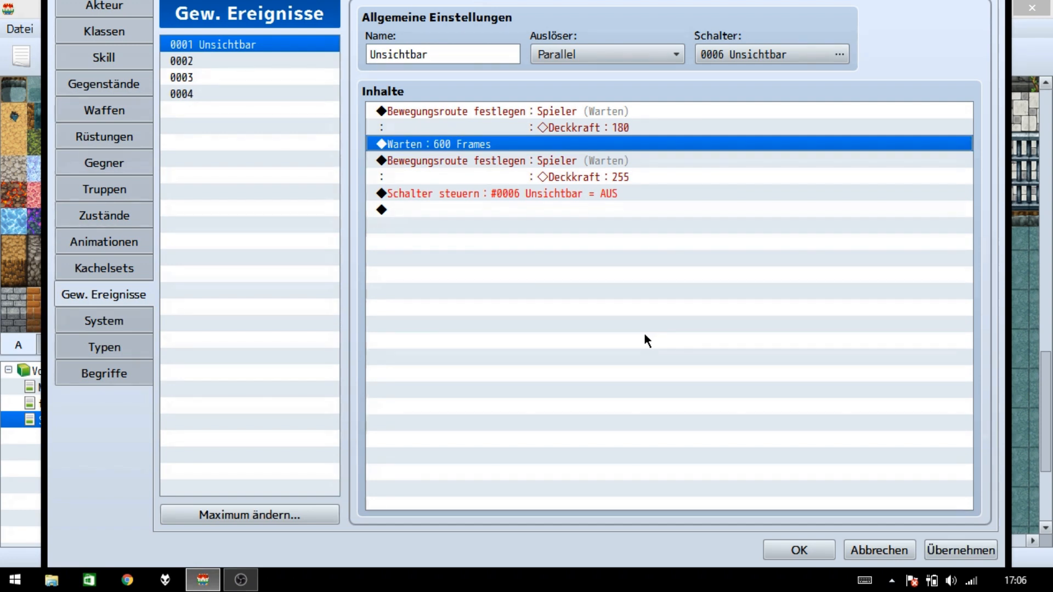
key("ctrl+v")
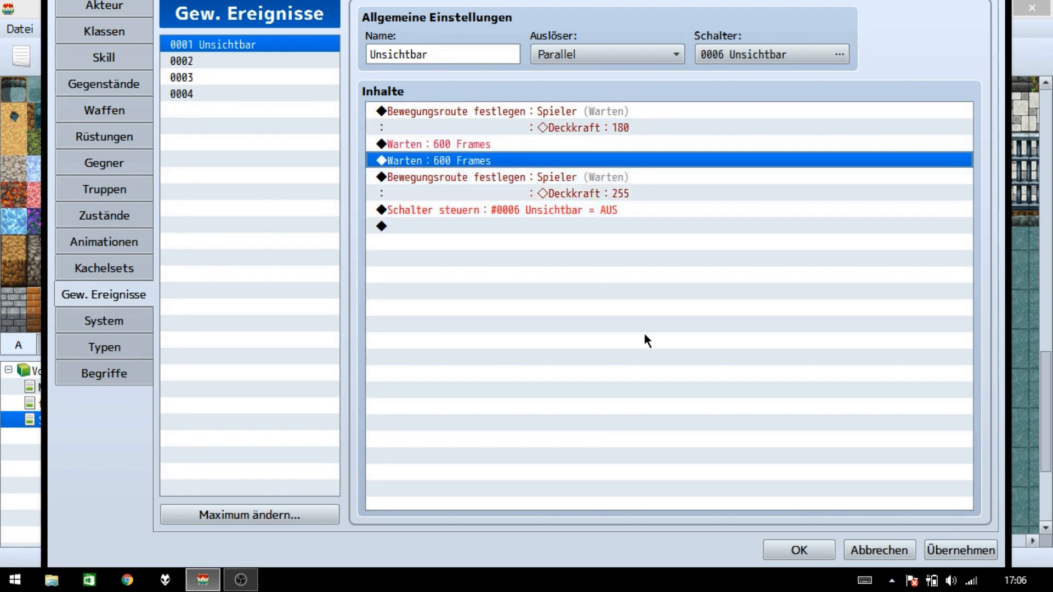
left_click(934, 544)
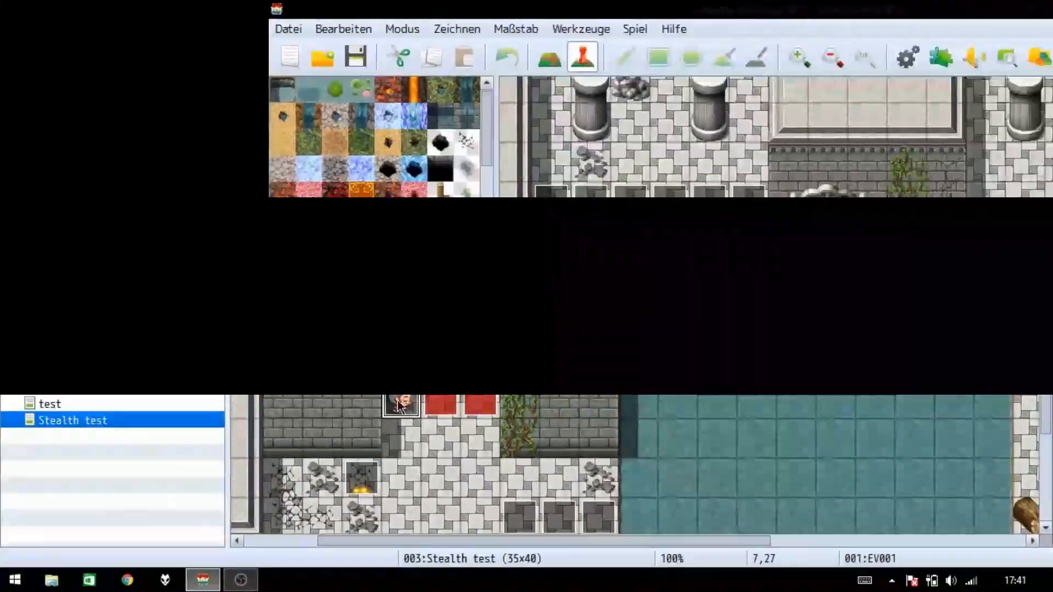
Step: Copy the grandma event EV001 and paste it at map position 17,15 in the open area between the upper walls
right_click(397, 400)
left_click(422, 479)
left_click_drag(524, 541, 643, 376)
scroll(639, 370, "up", 5)
scroll(640, 370, "up", 4)
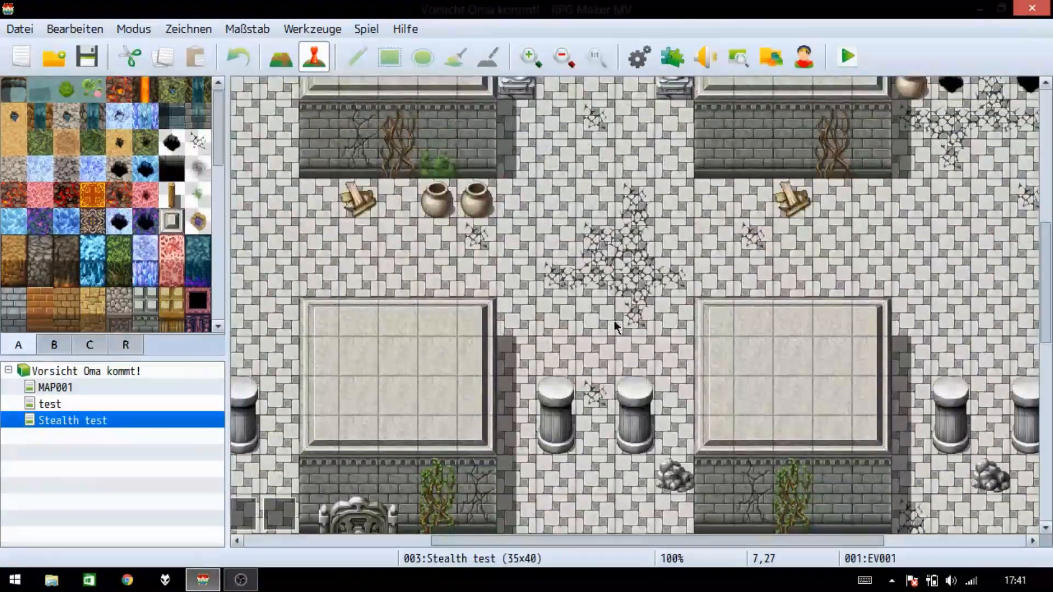
right_click(598, 235)
left_click(667, 324)
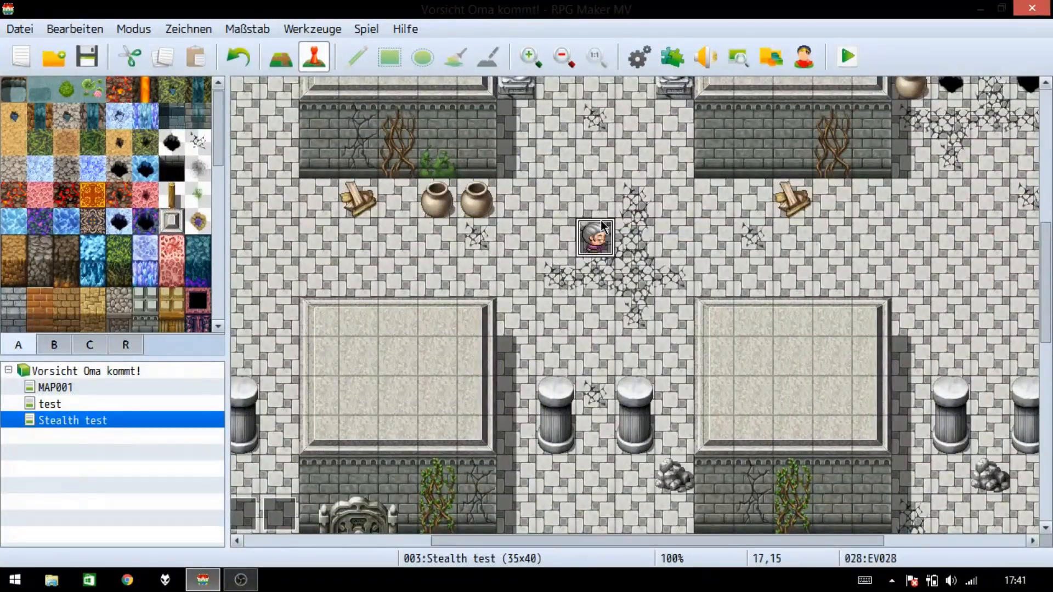
Step: Set the page 1 image of the pasted event EV028 to the blonde princess and change its autonomous movement type
double_click(600, 238)
double_click(180, 341)
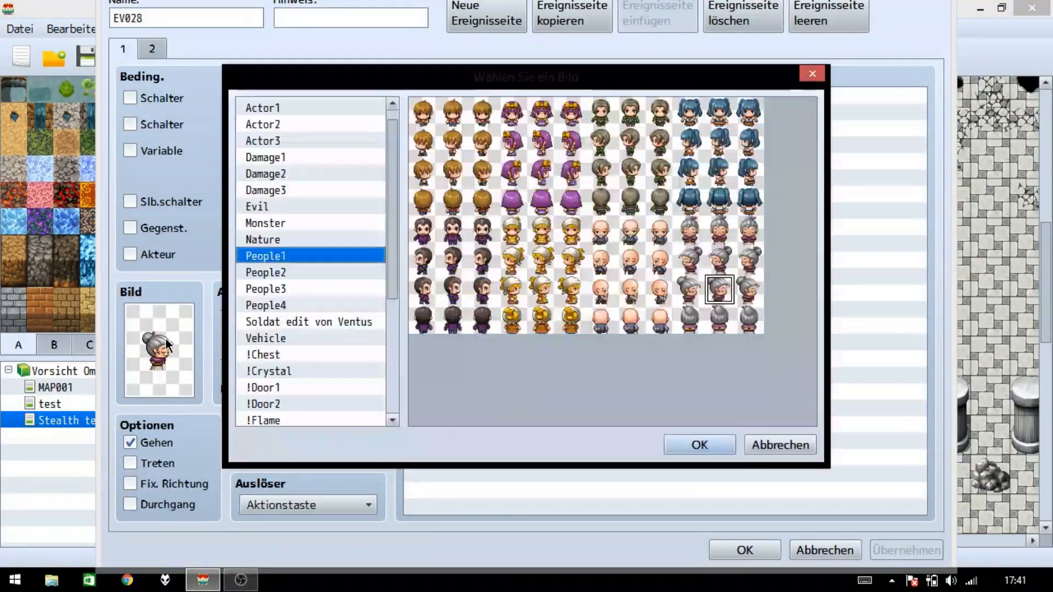
double_click(713, 121)
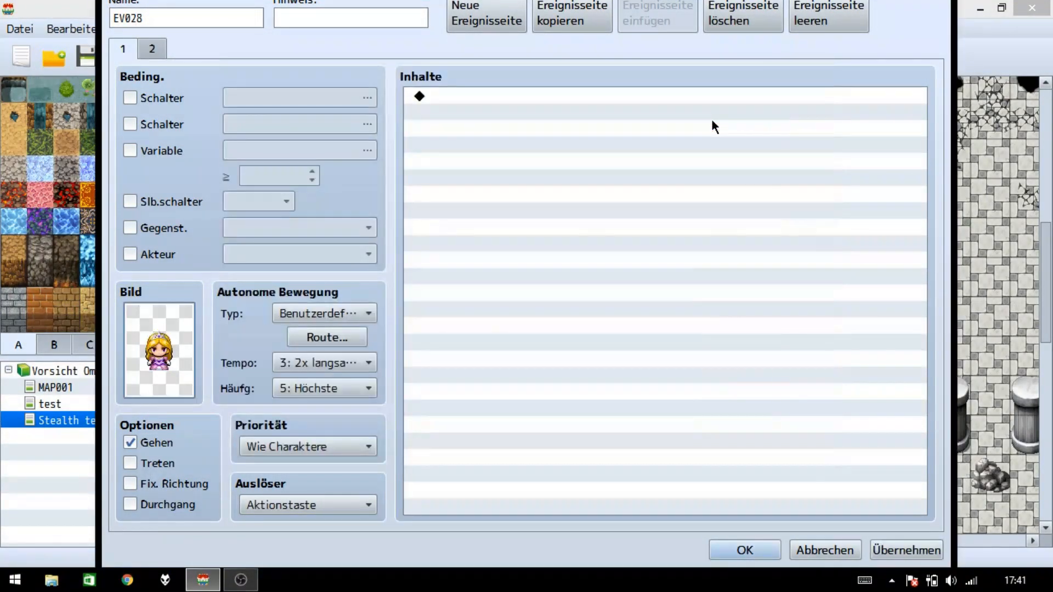
left_click(323, 317)
left_click(318, 348)
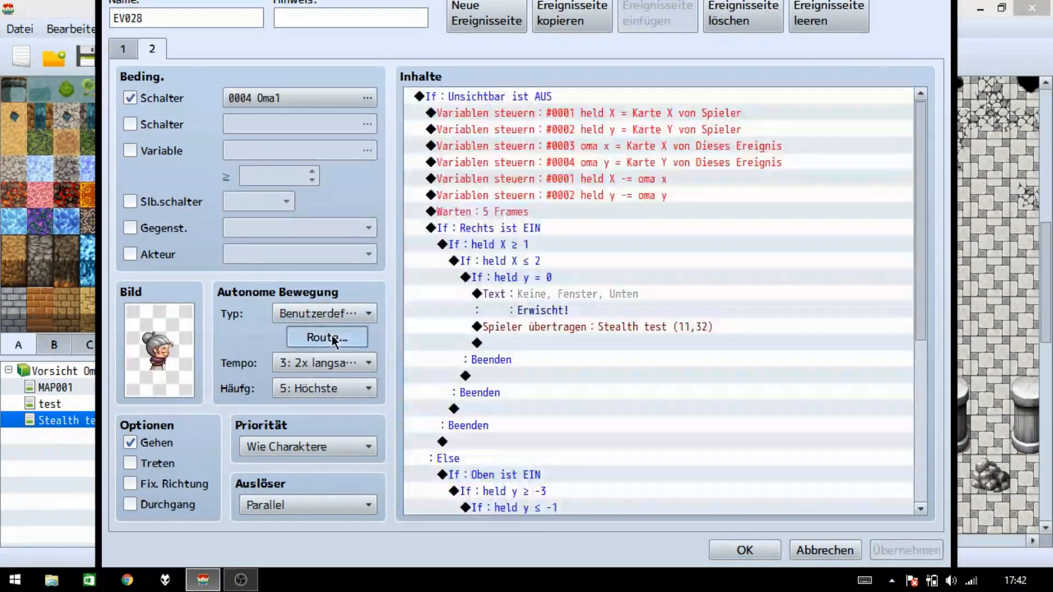
Step: Delete the existing wait, turn and switch commands from the custom movement route on page 2 of EV028
left_click(332, 336)
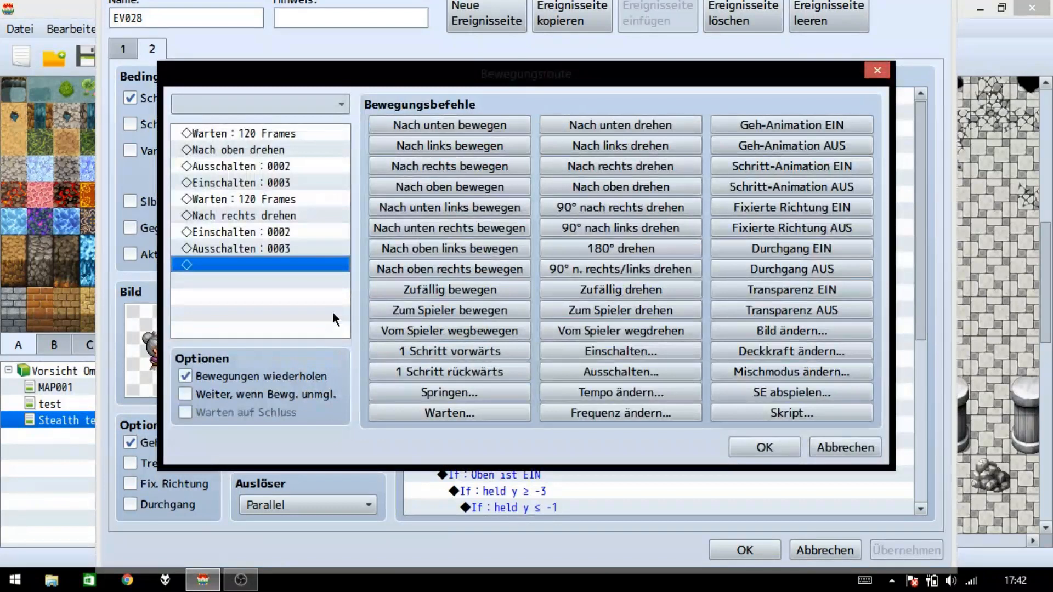
left_click(284, 133)
key("Delete")
key("Delete")
key("Delete")
key("Delete")
key("Delete")
key("Delete")
key("Delete")
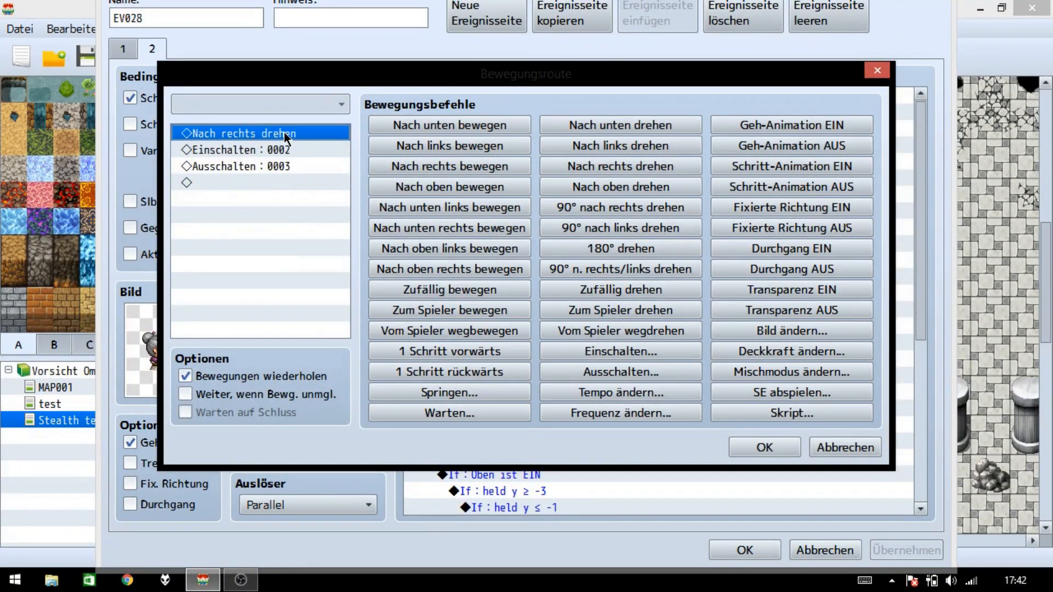
key("Delete")
Step: Fill the route with three Zufällig bewegen and one Zum Spieler bewegen, and set the page 2 image to the People3 princess
left_click(435, 288)
left_click(435, 287)
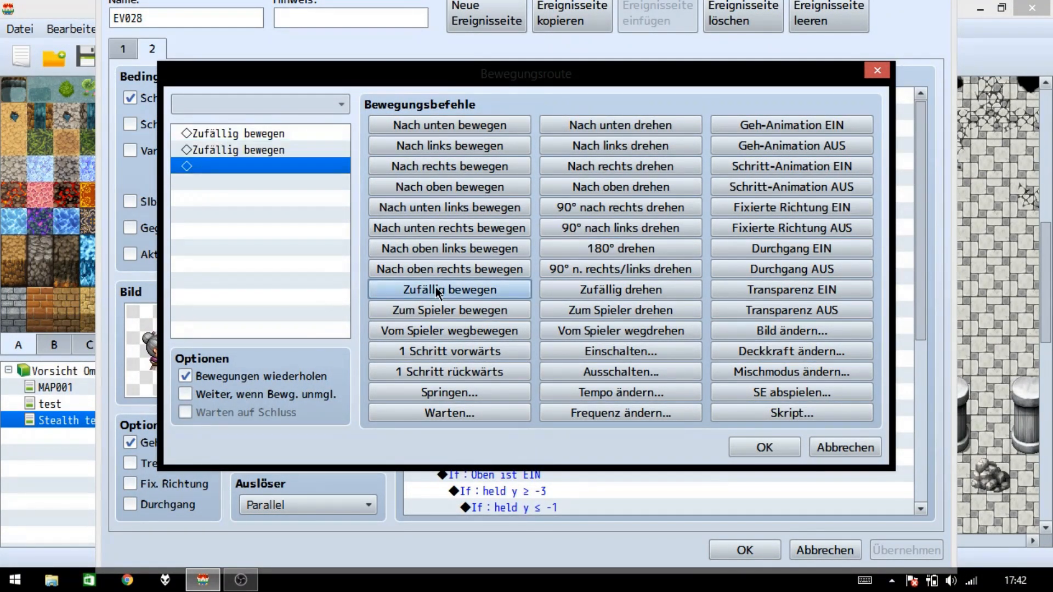
left_click(436, 288)
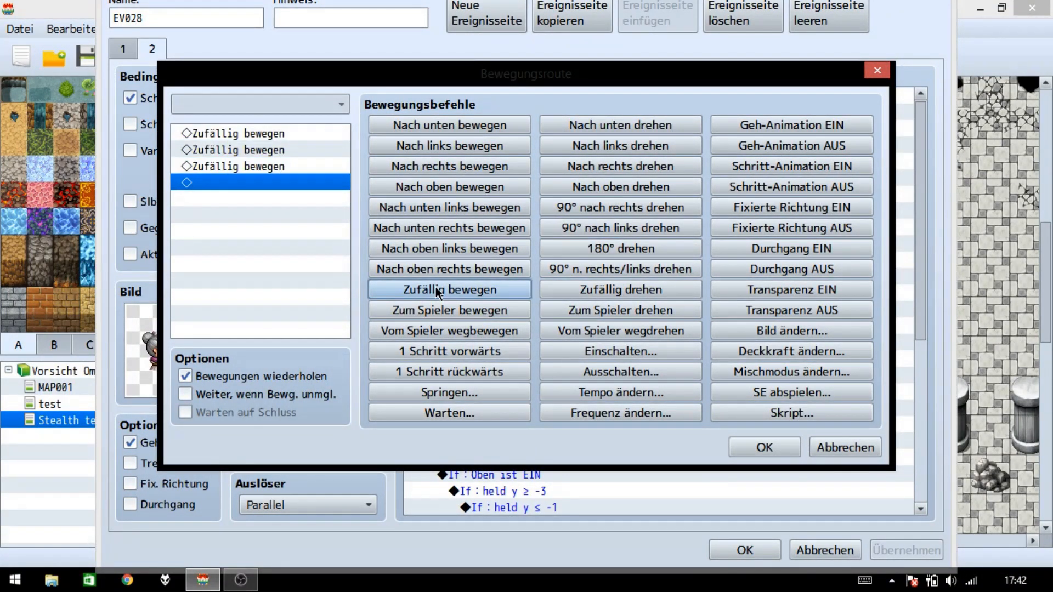
left_click(464, 311)
left_click(776, 446)
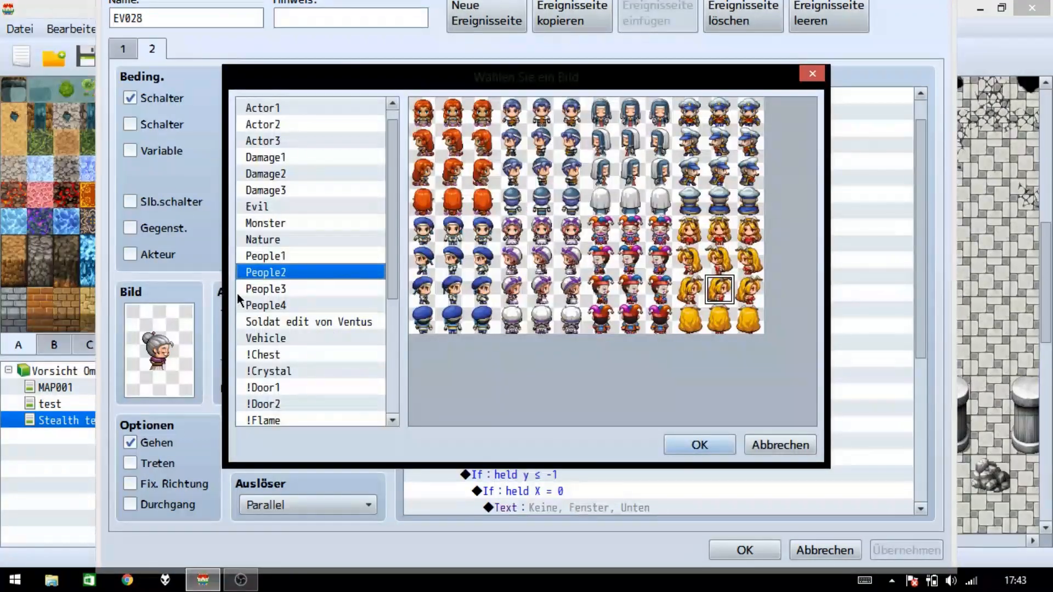
left_click(274, 291)
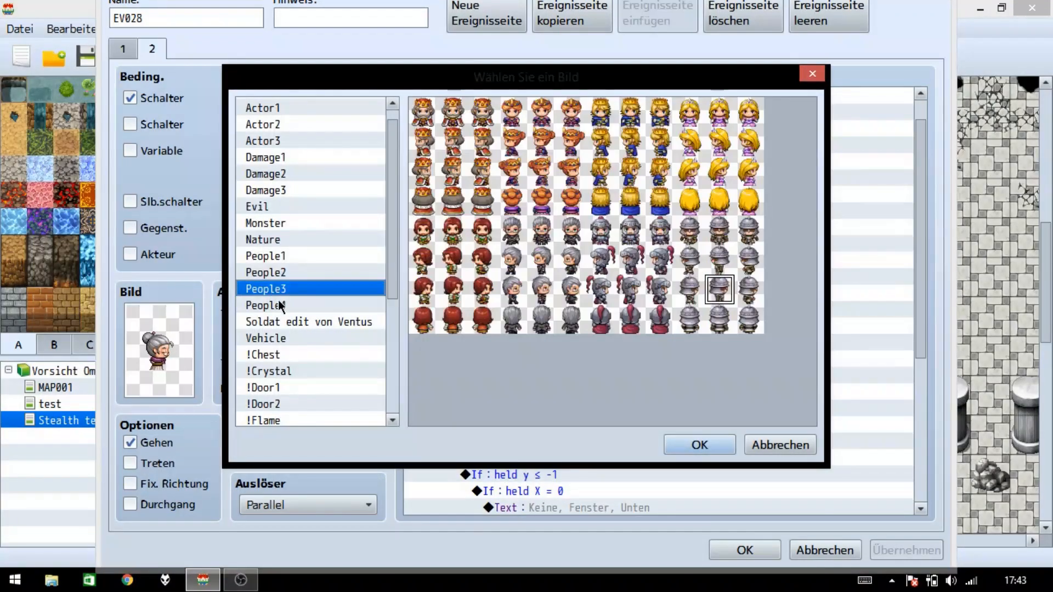
double_click(726, 113)
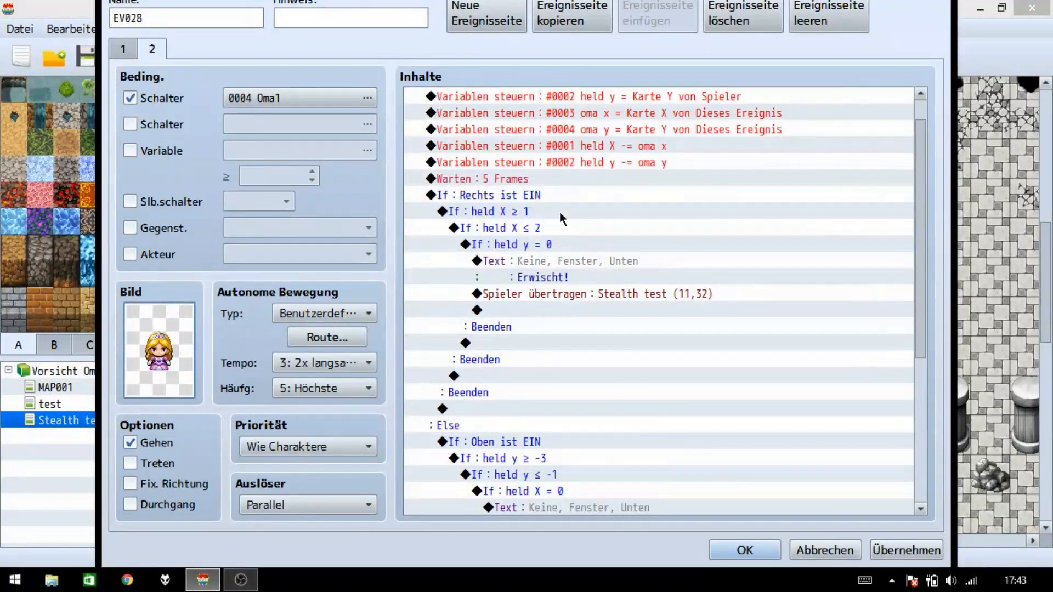
Step: Change the condition of the Rechts ist EIN branch to Charakter Dieses Ereignis facing Rechts
left_click(551, 193)
right_click(551, 193)
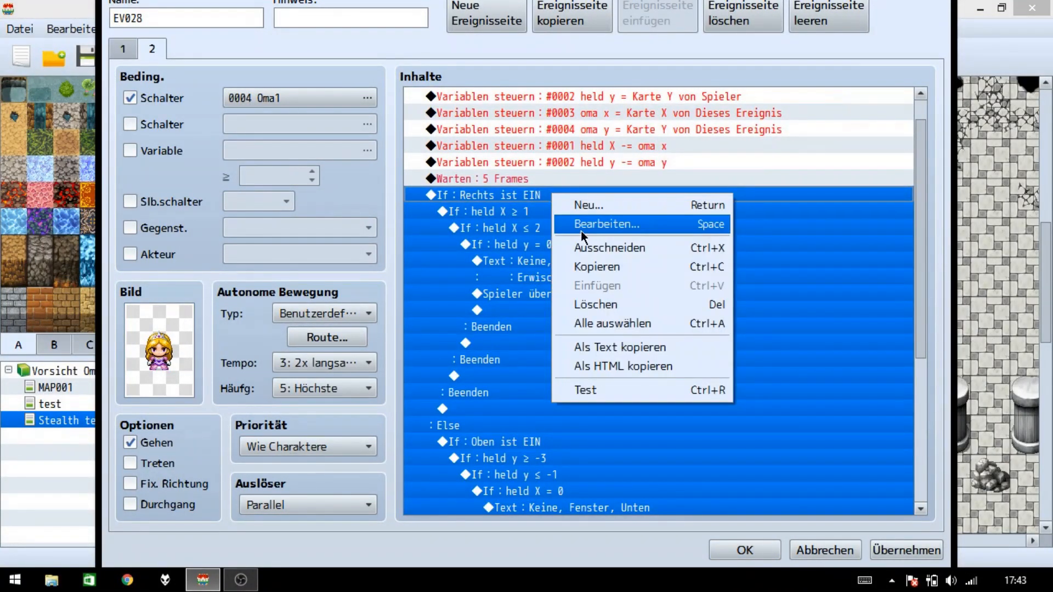
left_click(583, 226)
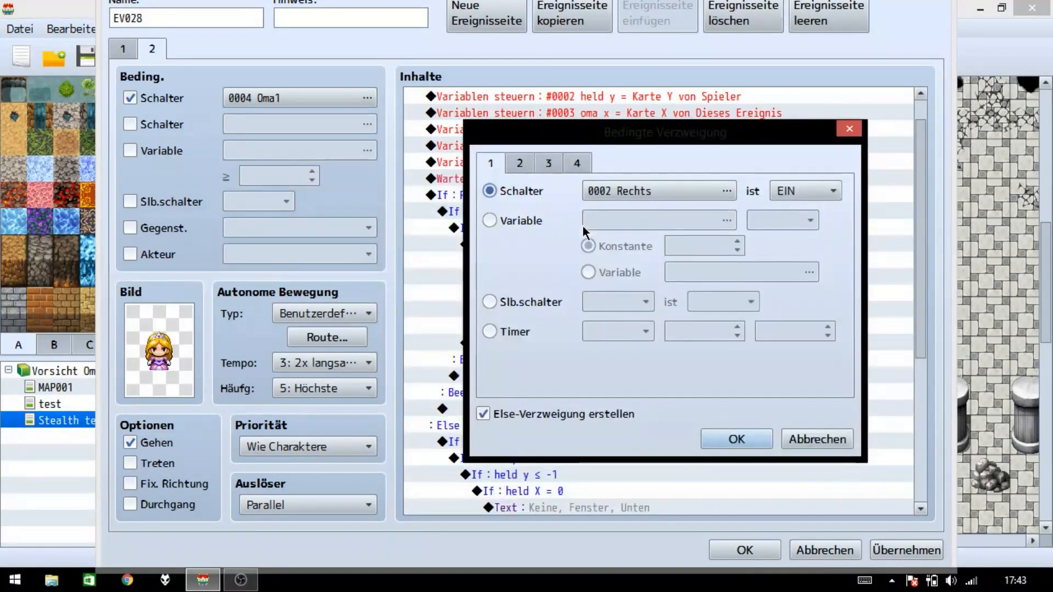
left_click(515, 164)
left_click(546, 163)
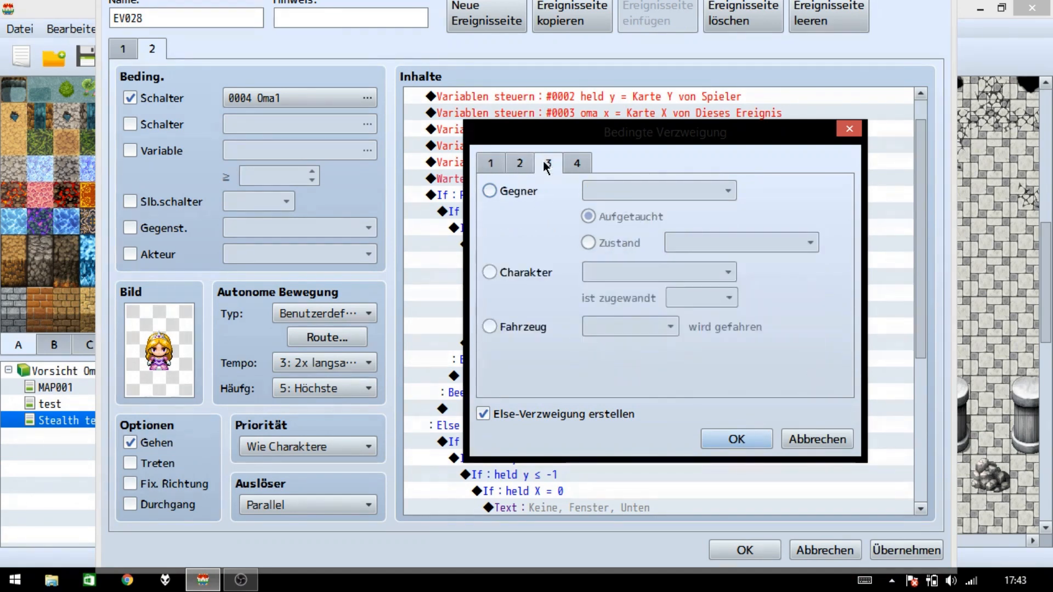
left_click(539, 274)
left_click(637, 272)
left_click(623, 144)
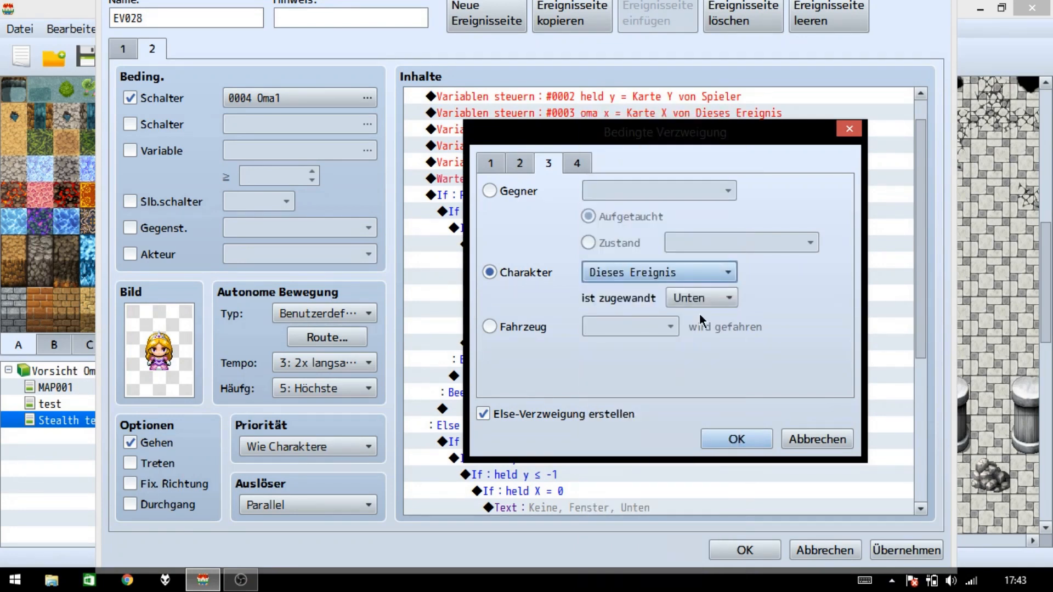
left_click(699, 297)
left_click(703, 357)
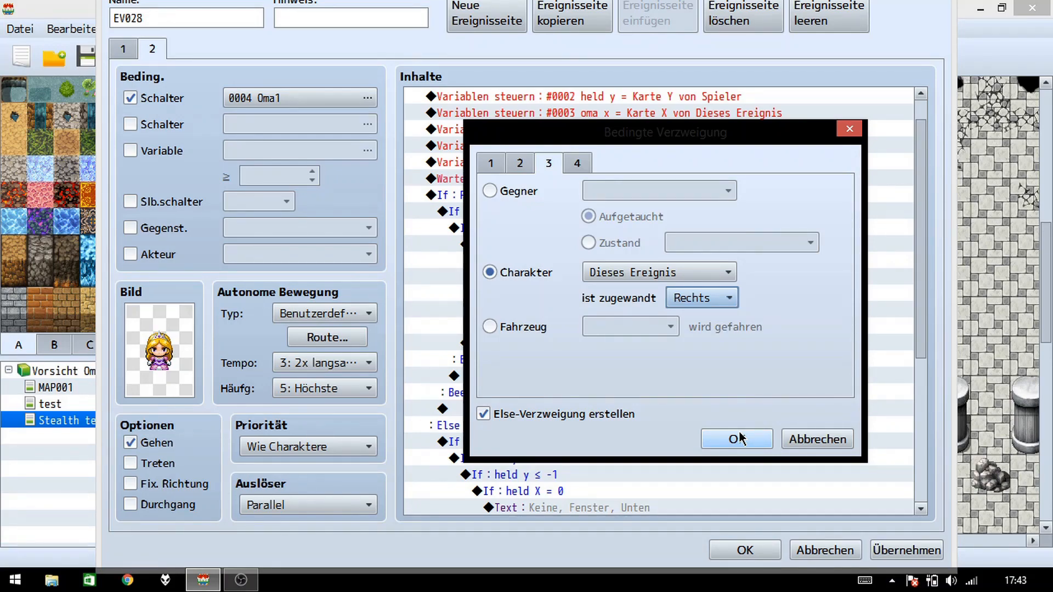
left_click(739, 439)
Step: Change the condition of the nested Oben ist EIN branch to Dieses Ereignis facing Oben, and apply the changes
right_click(571, 258)
left_click(600, 285)
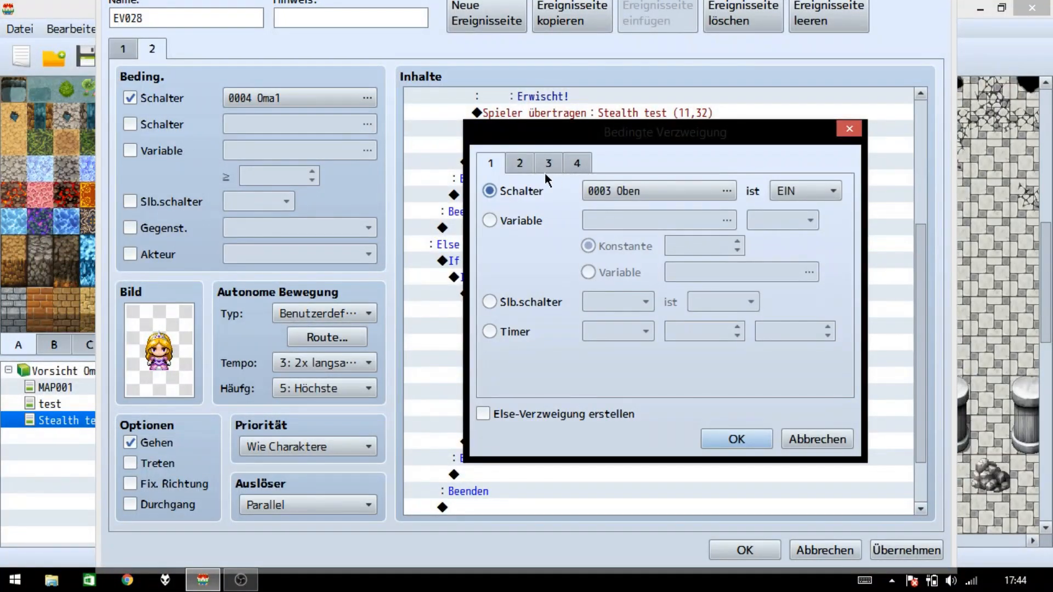
scroll(540, 163, "down", 2)
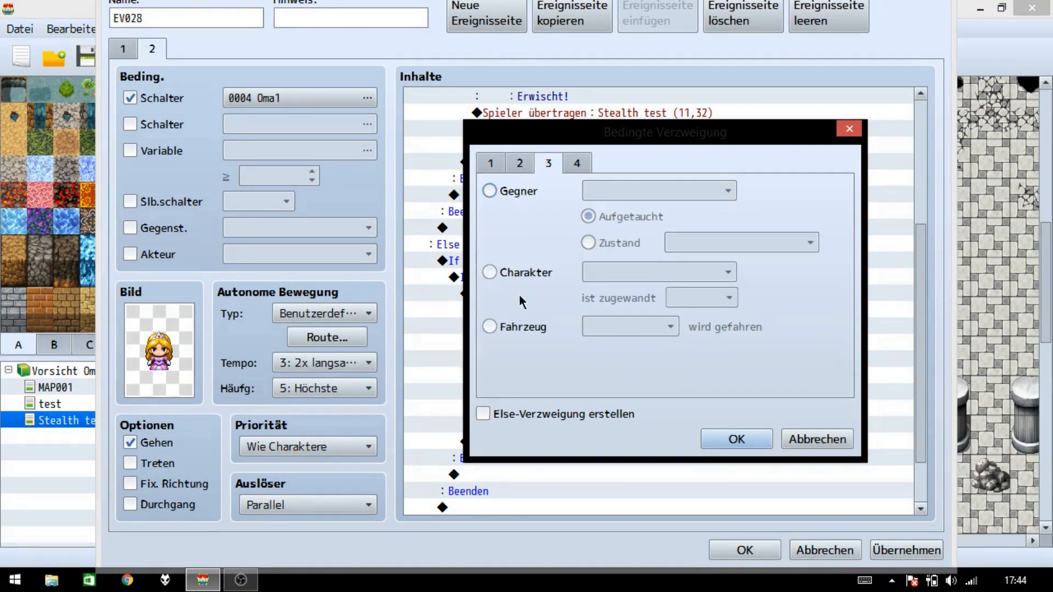
left_click(520, 277)
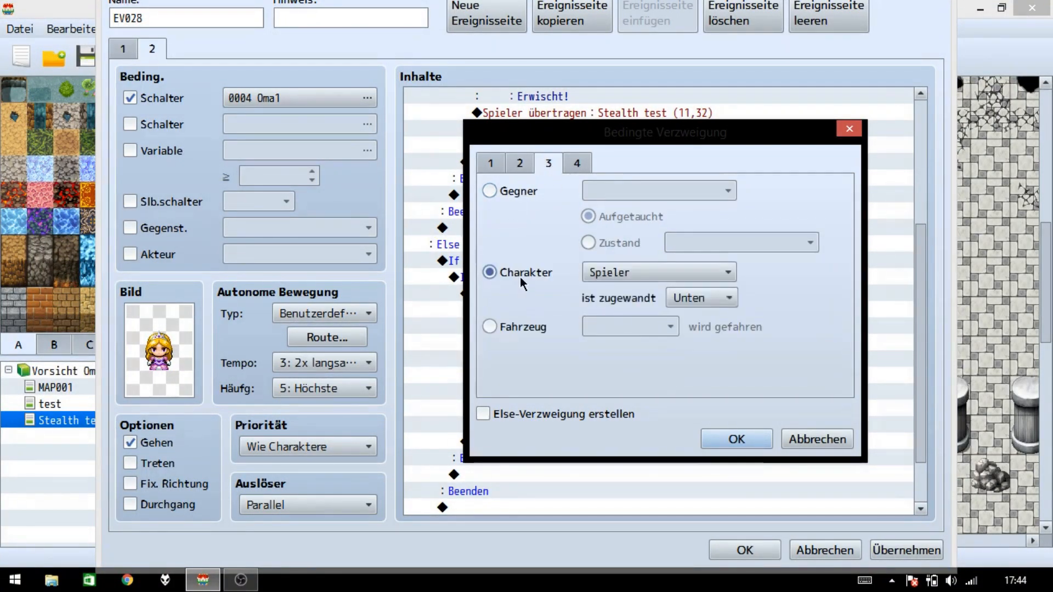
left_click(660, 278)
left_click(660, 142)
left_click(705, 296)
left_click(697, 374)
left_click(733, 439)
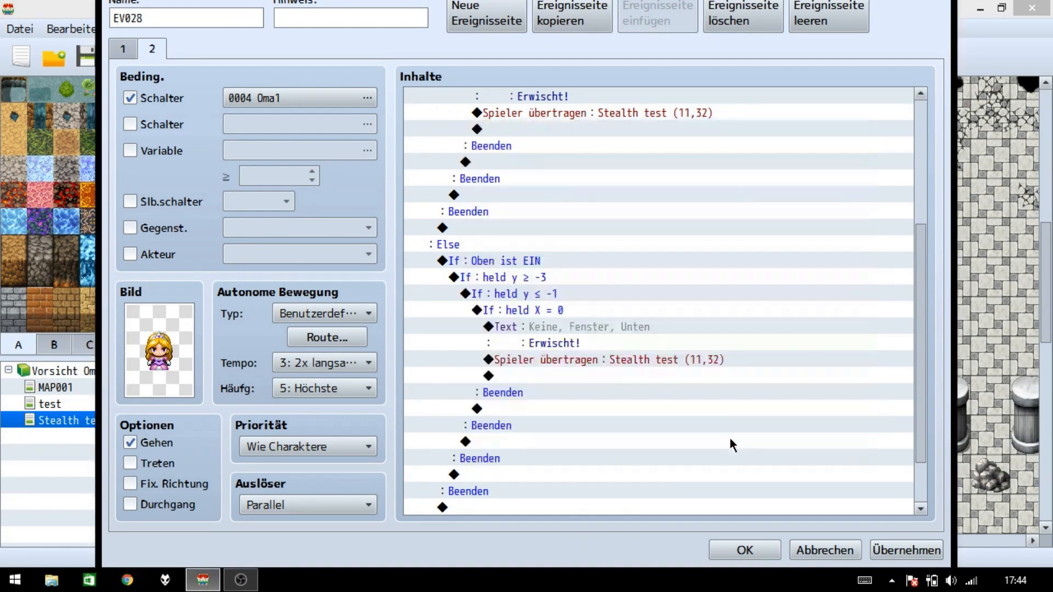
left_click(897, 549)
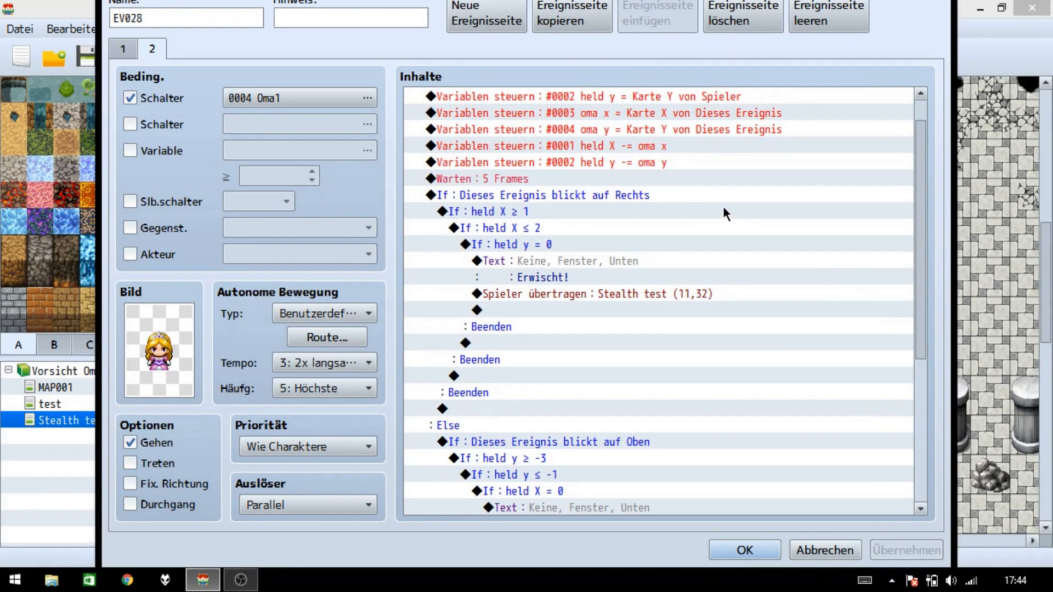
Step: Copy the whole Dieses Ereignis blickt auf Rechts branch including its nested commands
left_click(584, 196)
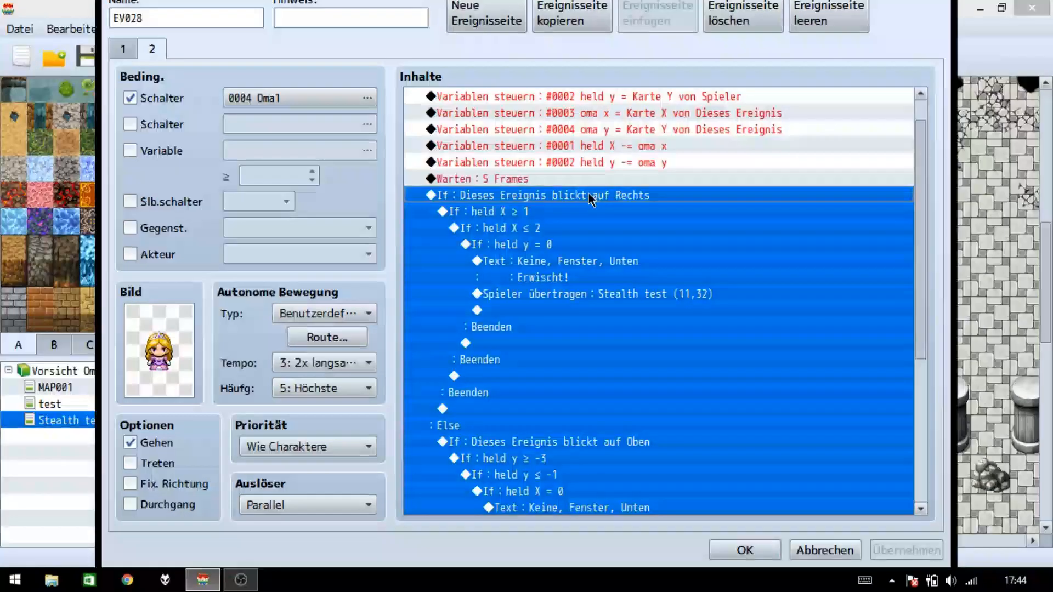
right_click(586, 199)
left_click(631, 267)
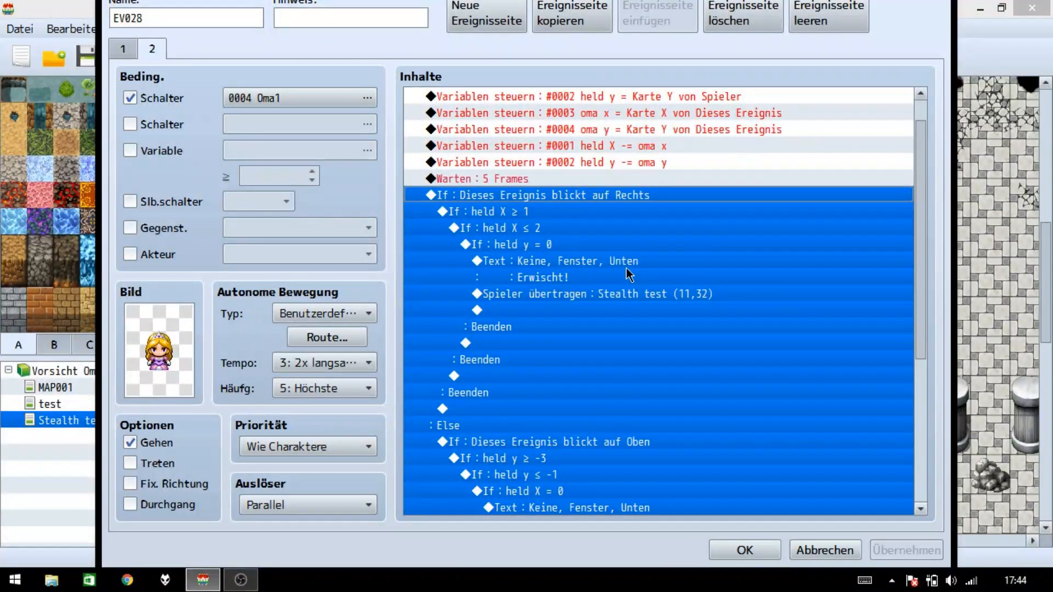
Step: Add an Else branch to the Dieses Ereignis blickt auf Oben condition
scroll(625, 258, "down", 3)
scroll(625, 256, "down", 2)
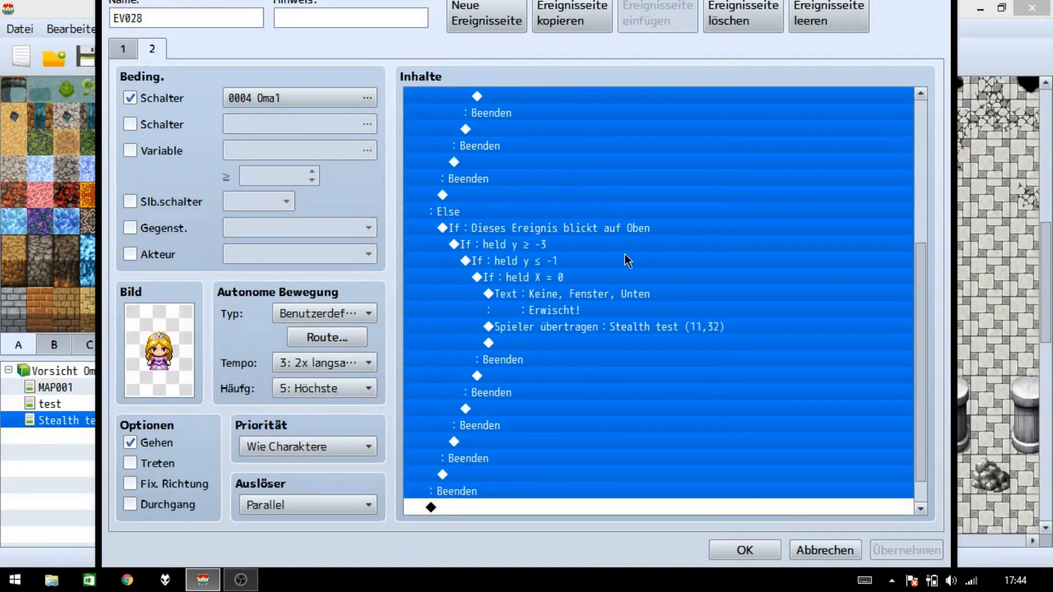
left_click(598, 227)
right_click(600, 229)
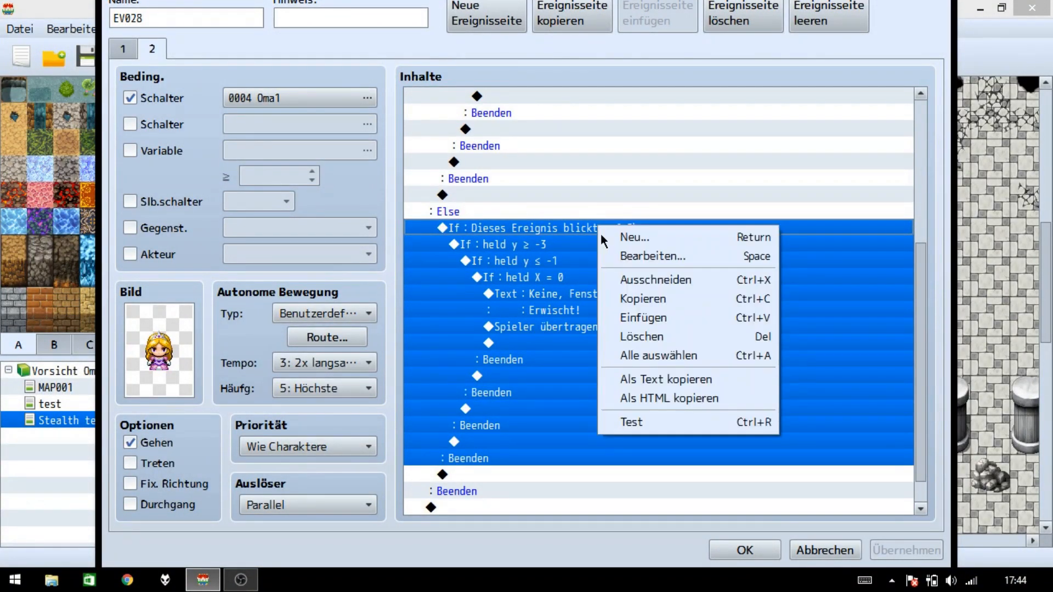
left_click(631, 256)
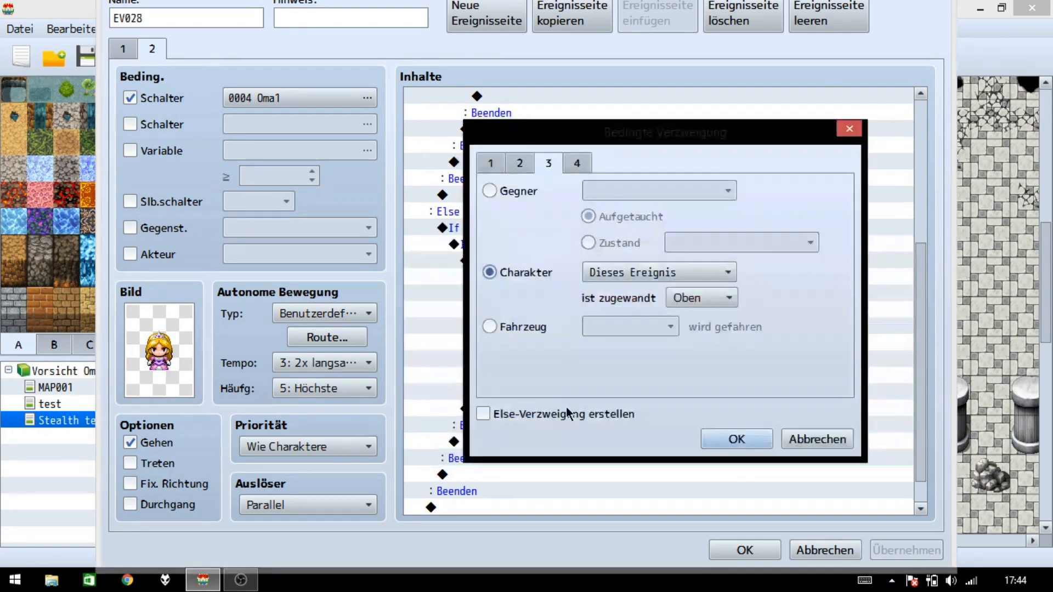
left_click(571, 416)
left_click(721, 440)
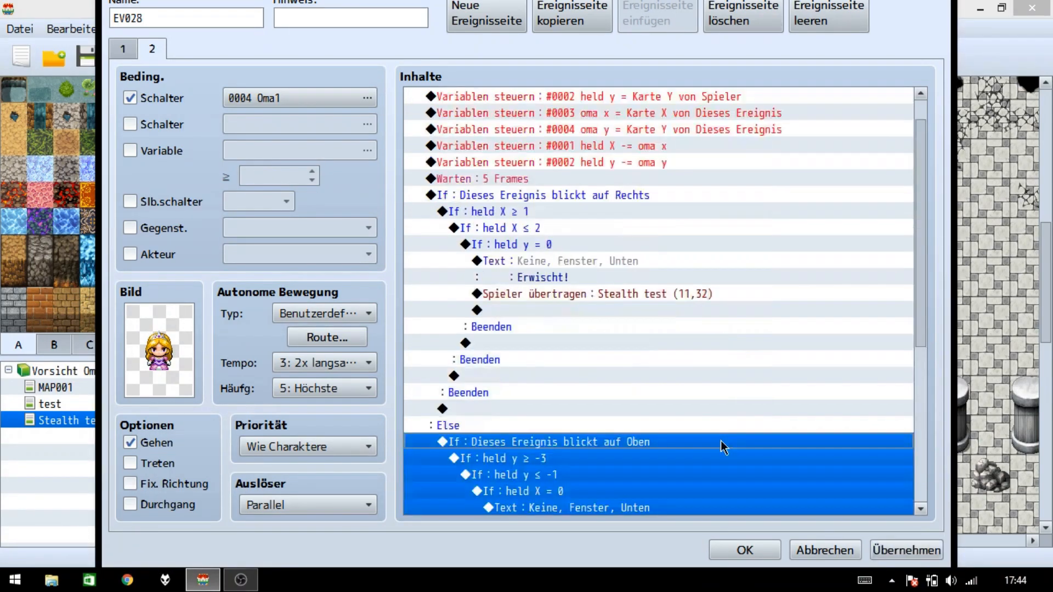
Step: Copy the whole Dieses Ereignis blickt auf Rechts branch and paste it into the empty Else of the Oben branch
right_click(562, 196)
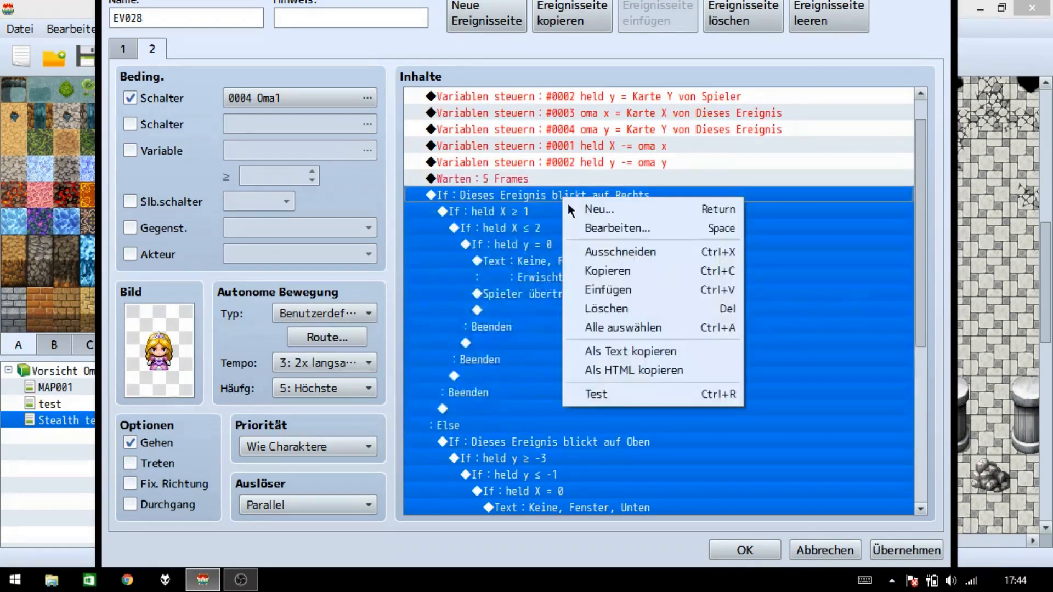
left_click(613, 272)
scroll(613, 272, "down", 6)
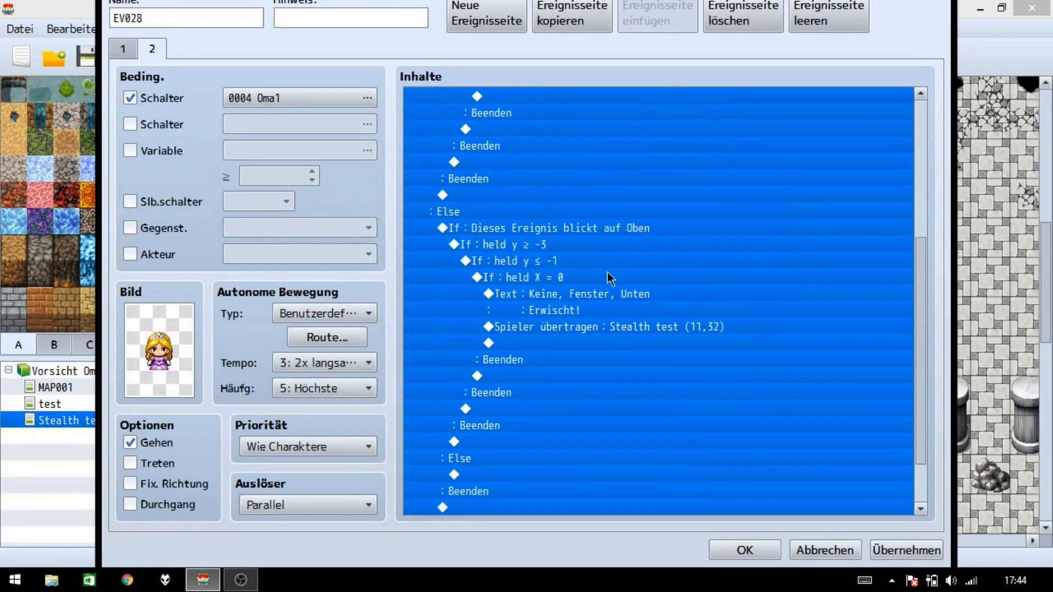
left_click(473, 410)
right_click(473, 410)
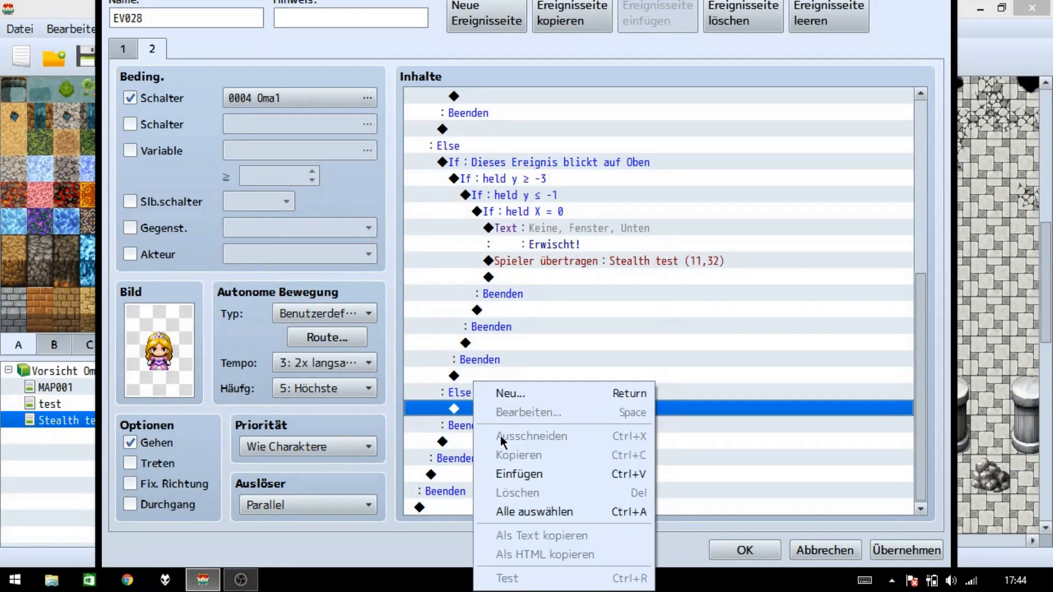
left_click(535, 475)
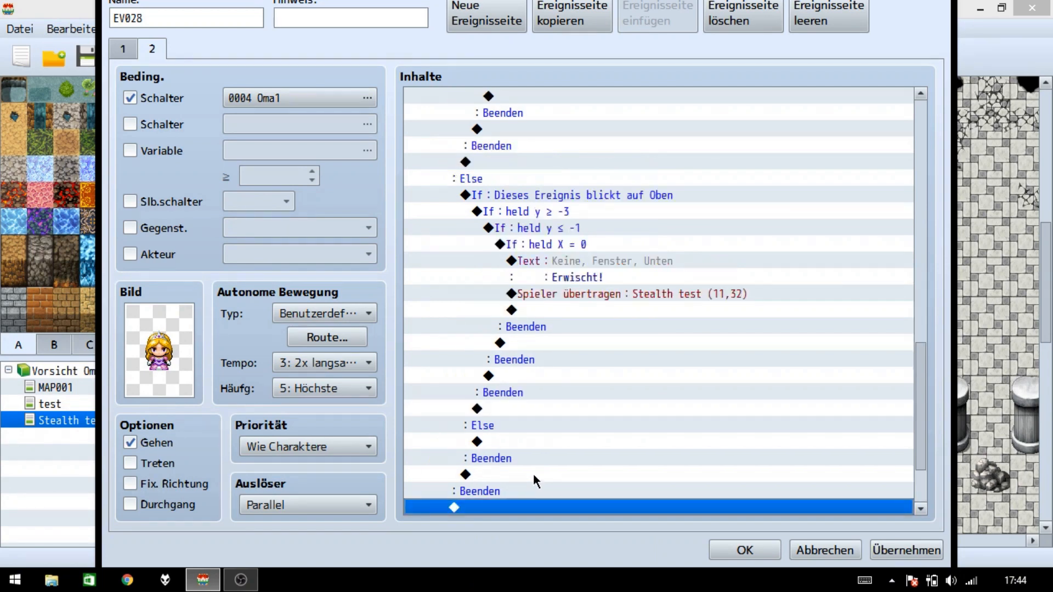
Step: Change the pasted Rechts condition to Dieses Ereignis facing Links
scroll(541, 404, "up", 3)
scroll(540, 394, "up", 6)
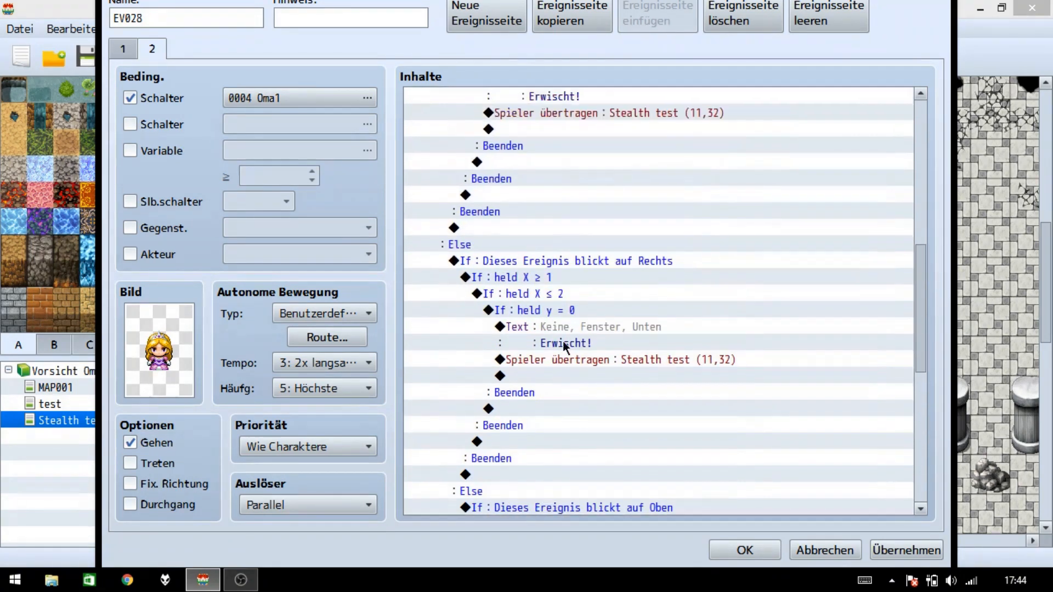
scroll(563, 341, "up", 1)
left_click(600, 279)
right_click(616, 278)
left_click(632, 314)
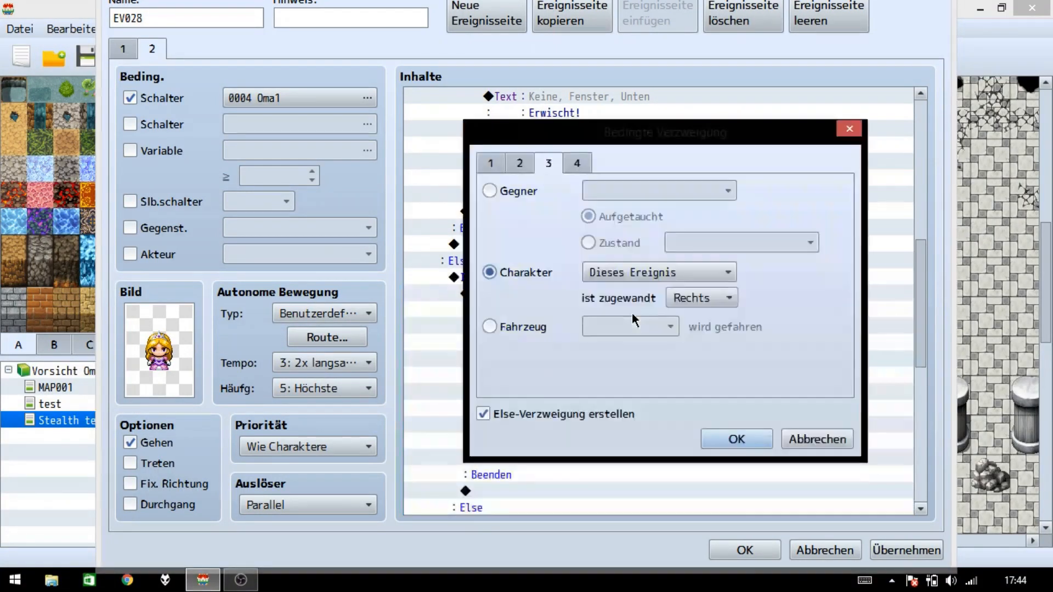
left_click(675, 298)
left_click(687, 330)
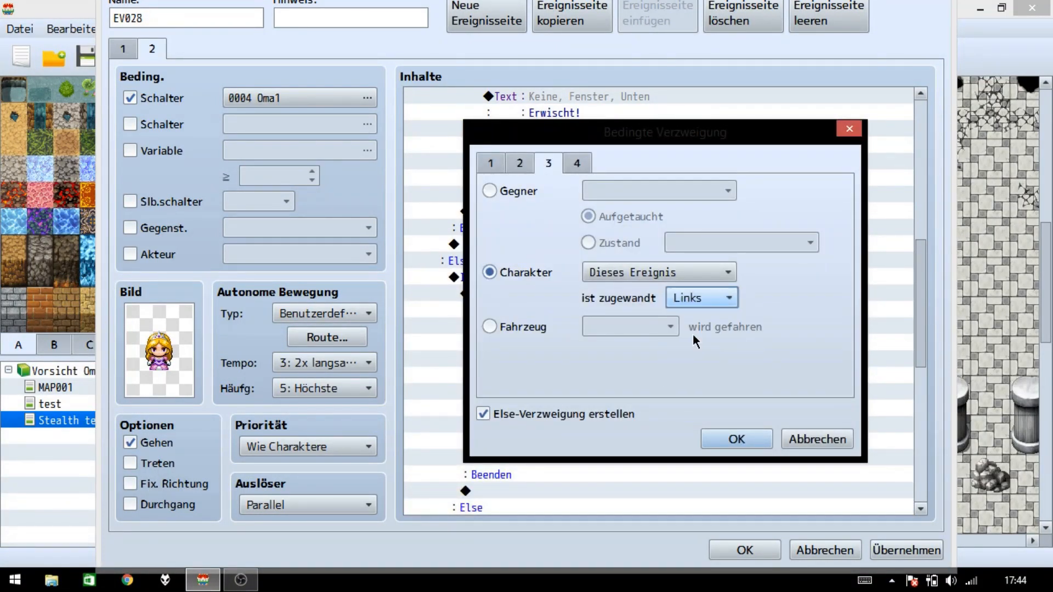
left_click(736, 439)
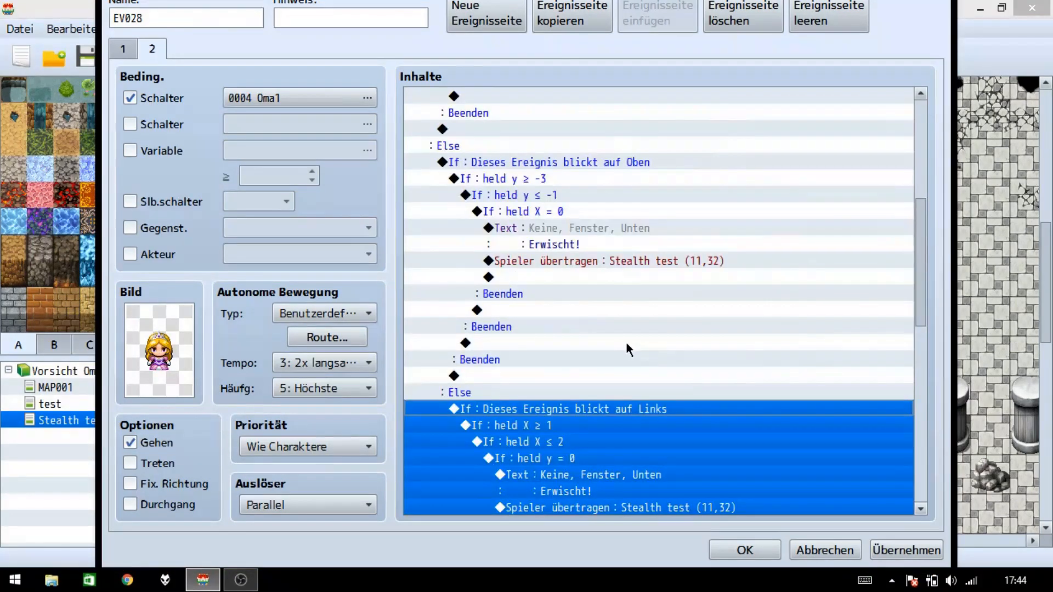
Step: Change the Oben condition nested under the Links branch to Dieses Ereignis facing Unten, and apply the changes
scroll(626, 341, "down", 6)
scroll(622, 333, "down", 1)
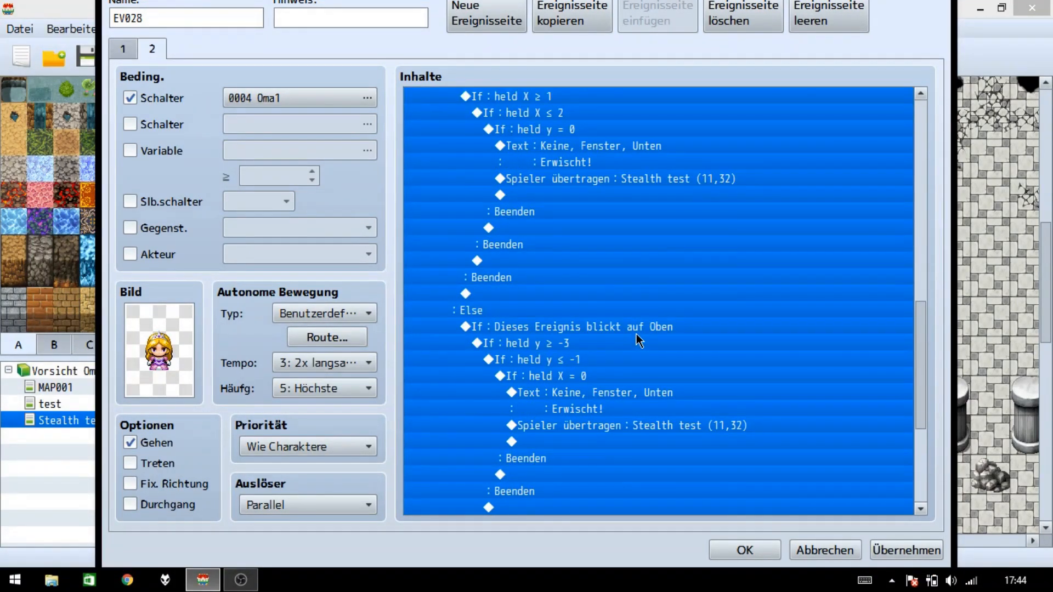
left_click(637, 334)
right_click(639, 331)
left_click(665, 364)
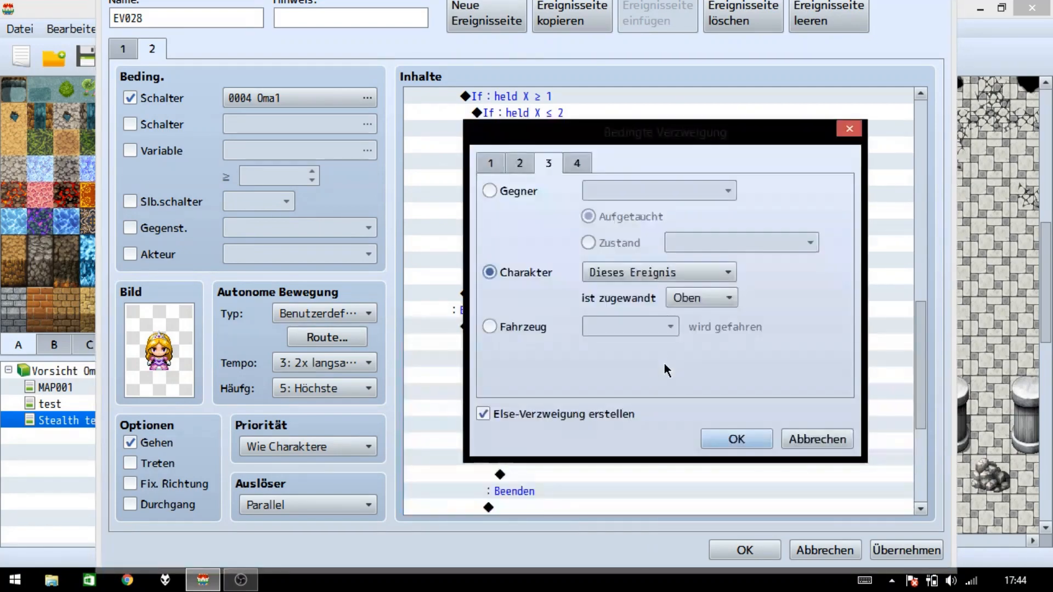
left_click(690, 298)
left_click(680, 318)
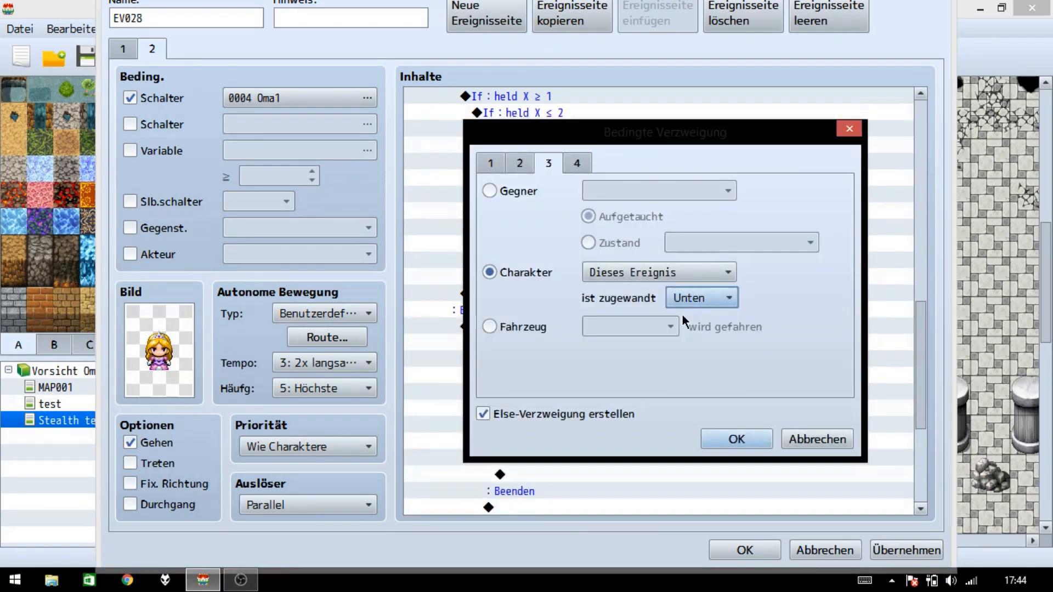
left_click(726, 434)
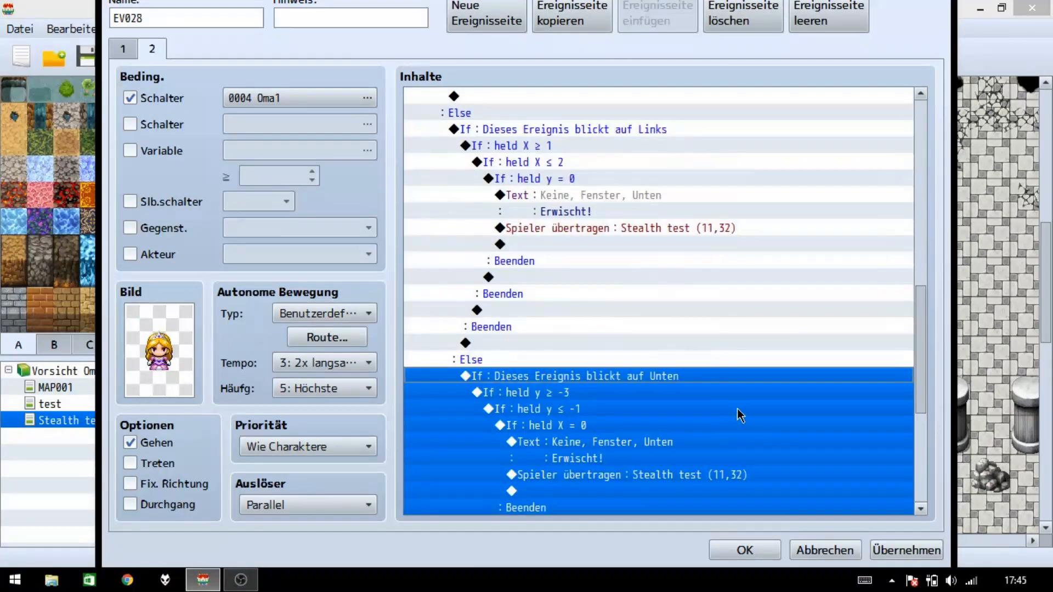
left_click(916, 548)
Step: Set the upper limit of held X in the Rechts branch to ≤ 5
left_click(565, 196)
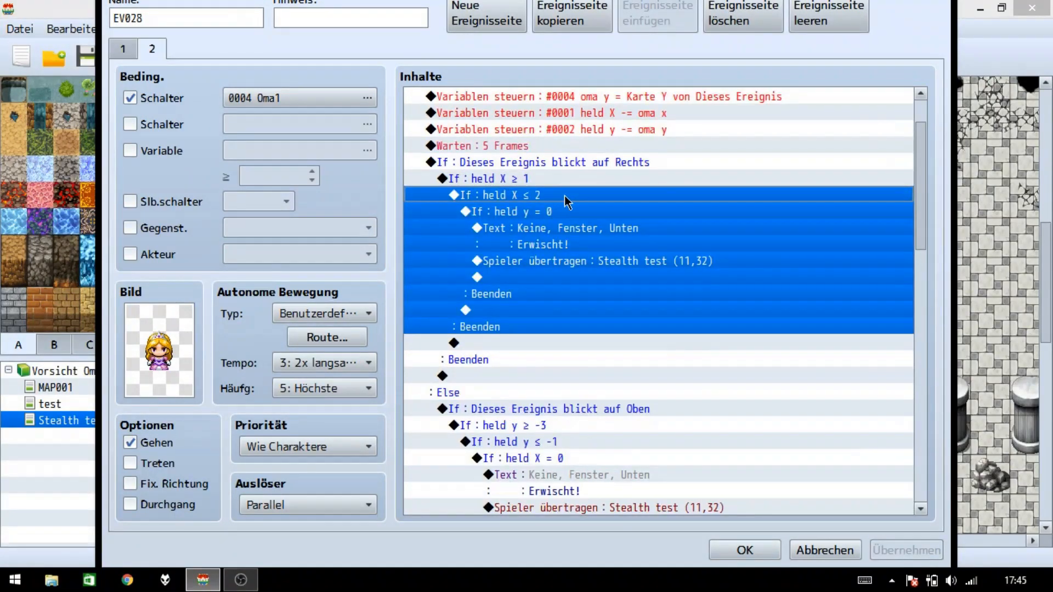
double_click(565, 196)
left_click(740, 239)
left_click(740, 240)
left_click(740, 239)
left_click(743, 434)
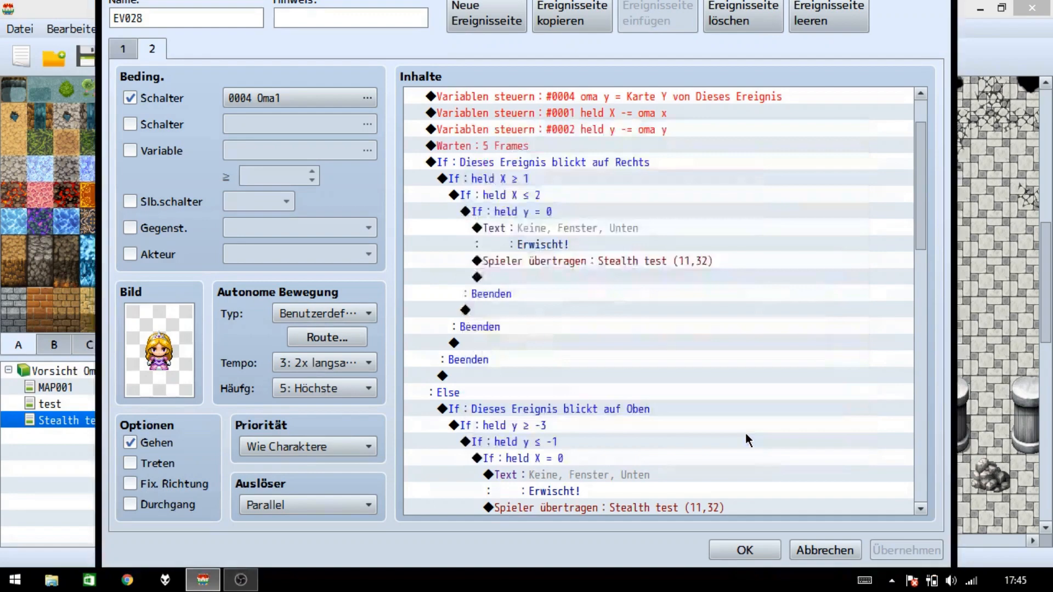
Step: Set the lower limit of held y in the Oben branch to ≥ -5
scroll(591, 271, "down", 2)
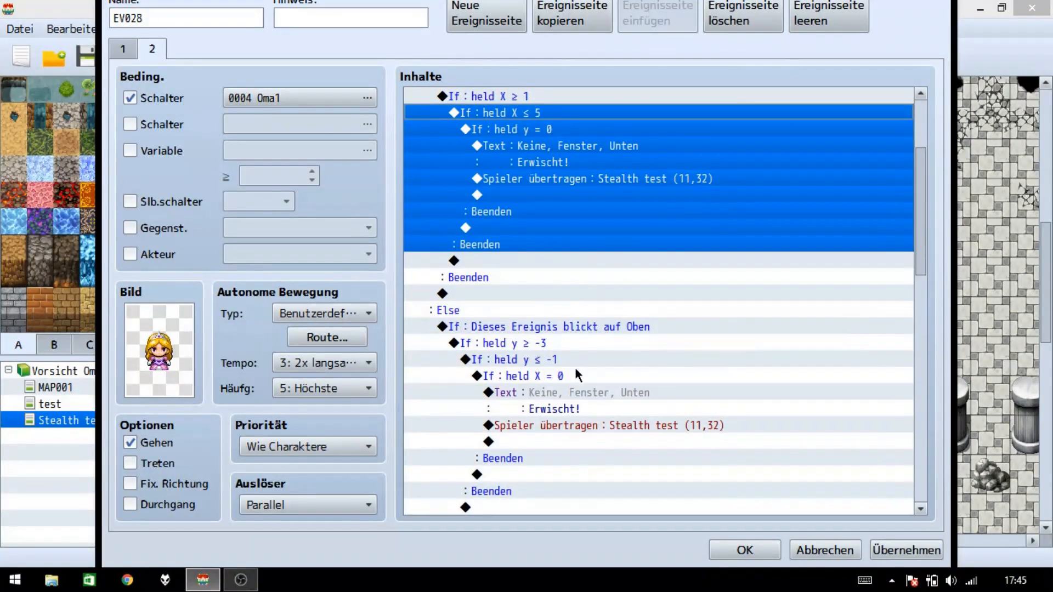
left_click(566, 343)
double_click(566, 342)
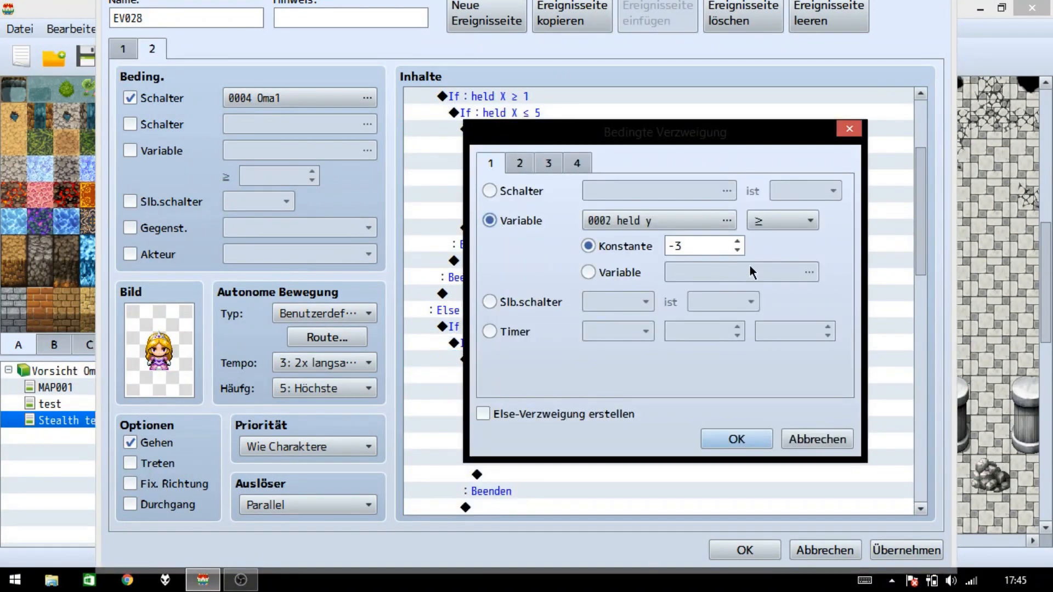
left_click(737, 250)
left_click(736, 249)
left_click(747, 436)
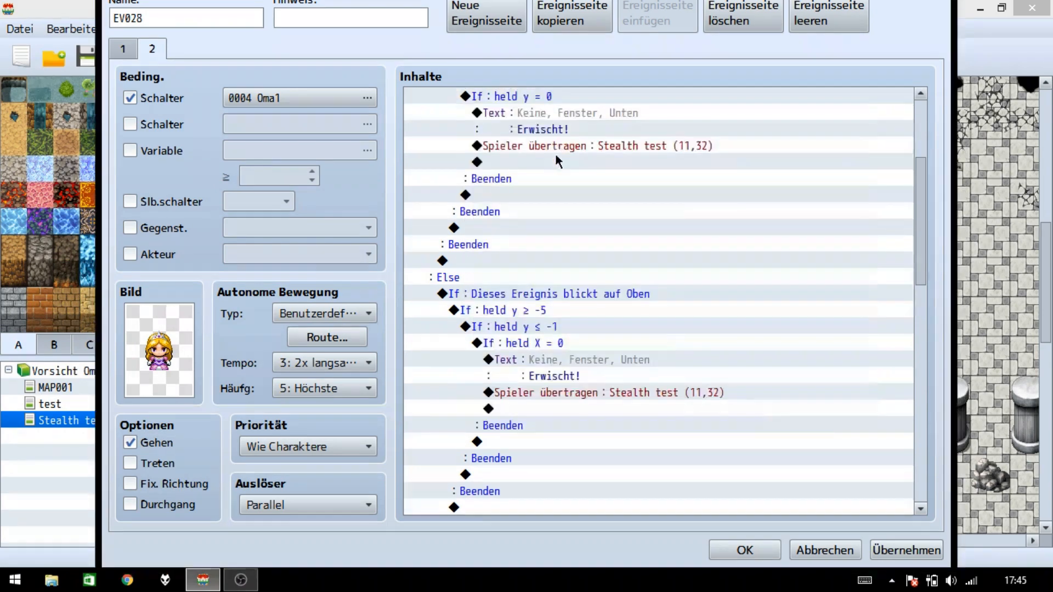
Step: Set the lower limit of held X in the Links branch to ≥ -5
scroll(555, 153, "down", 6)
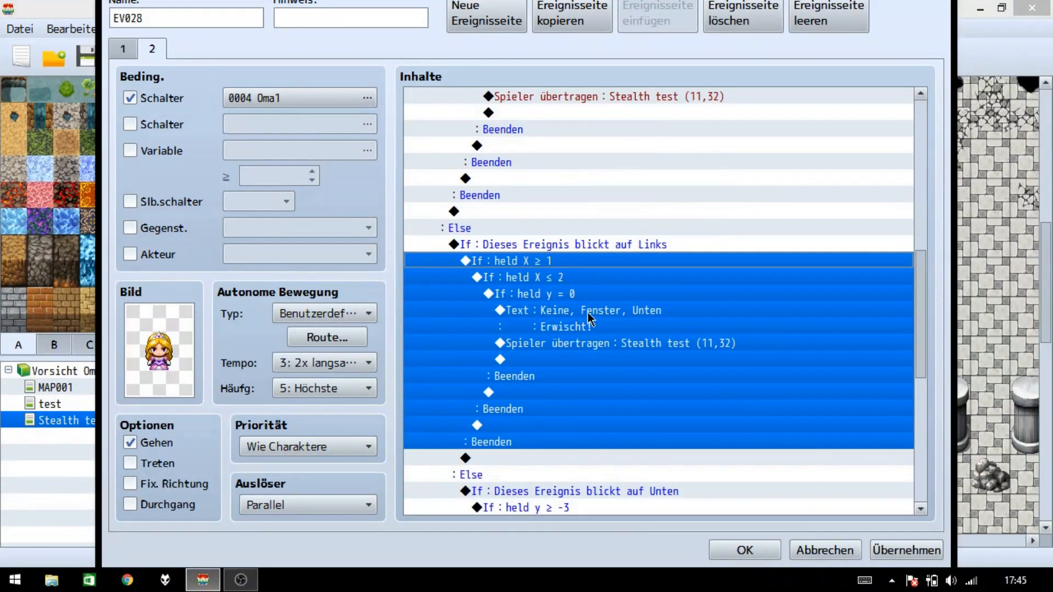
key("space")
left_click(738, 250)
left_click(738, 251)
left_click(738, 250)
left_click(738, 249)
left_click(738, 249)
left_click(739, 249)
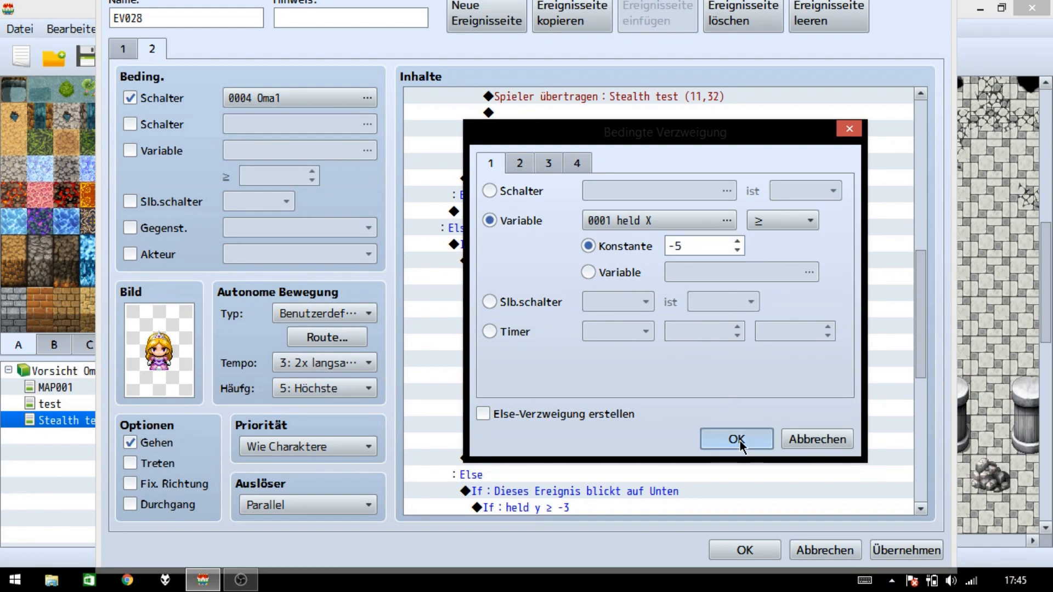
left_click(737, 439)
Step: Set the upper limit of held X in the Links branch to ≤ -1
left_click(585, 276)
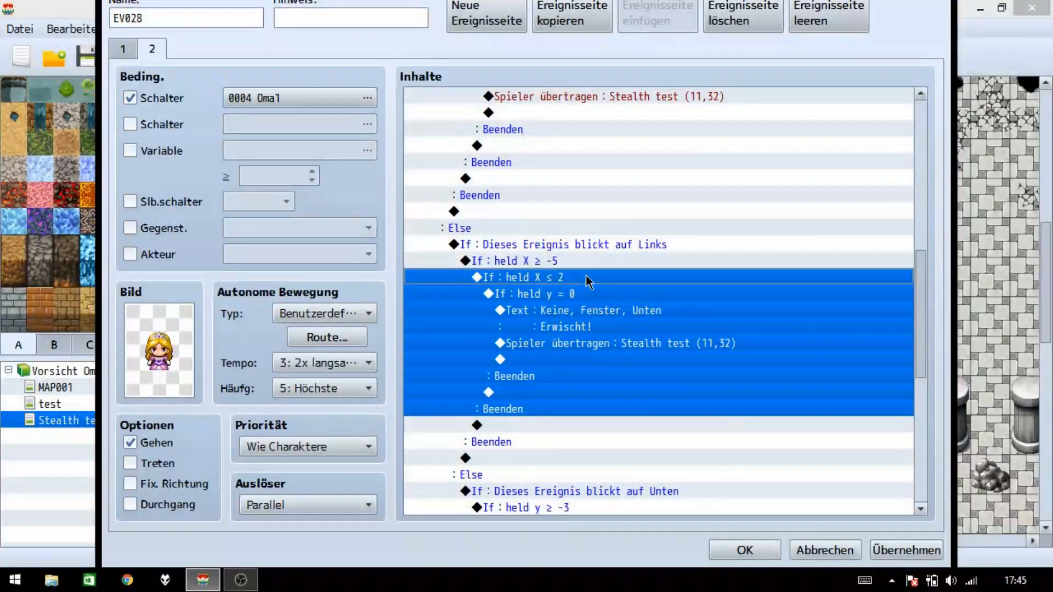
key("space")
left_click(738, 250)
left_click(738, 250)
left_click(738, 250)
left_click(740, 437)
Step: Set the lower limit of held y in the Unten branch to ≥ 1
scroll(650, 373, "down", 4)
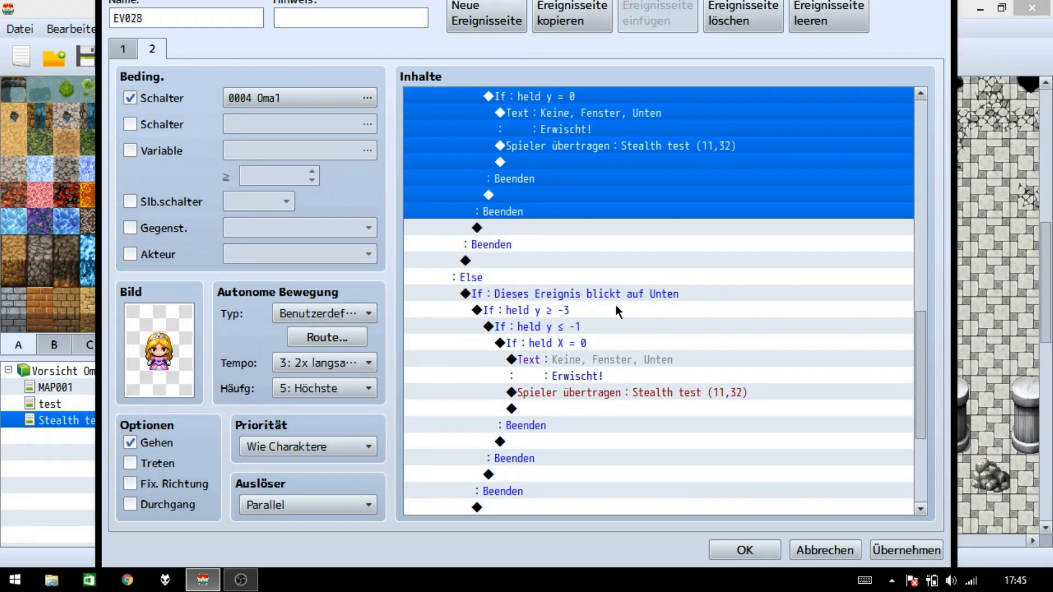
left_click(615, 305)
key("space")
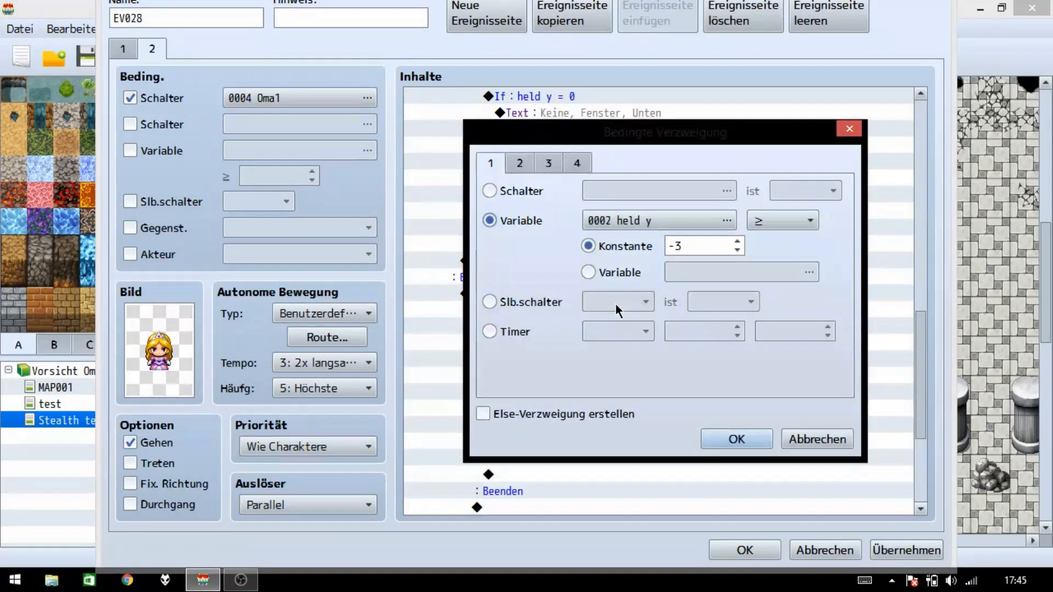
left_click(738, 241)
left_click(738, 241)
left_click(737, 240)
left_click(737, 241)
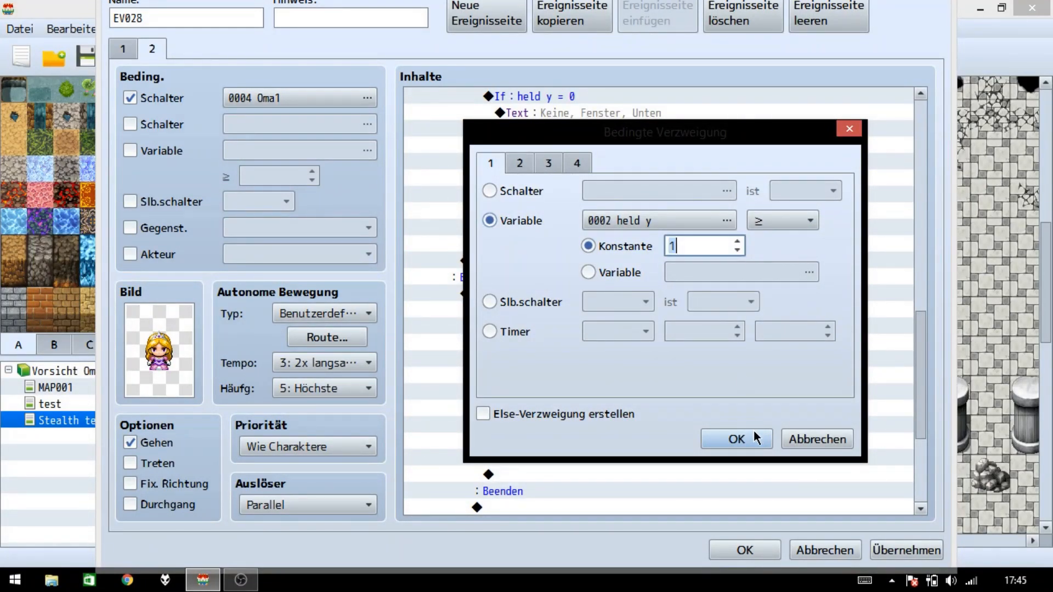
left_click(754, 430)
Step: Set the upper limit of held y in the Unten branch to ≤ 5
left_click(605, 328)
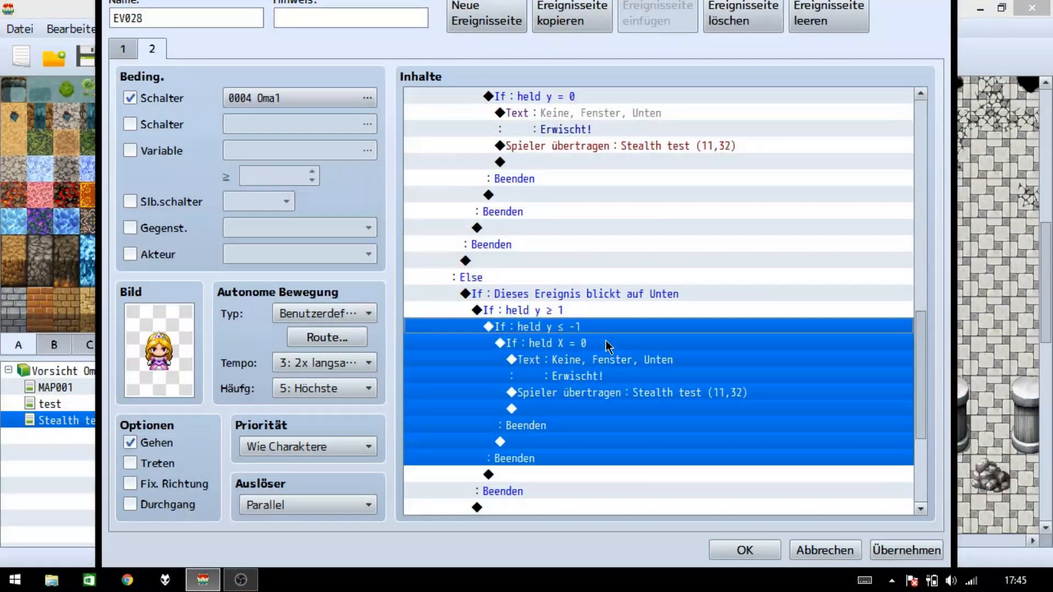
key("space")
left_click(738, 241)
left_click(738, 241)
left_click(737, 241)
left_click(737, 241)
left_click(736, 241)
left_click(736, 241)
left_click(725, 438)
Step: Rename switch 0005 to Tochter, use it as the condition of the princess event's second page, and save the event
scroll(743, 438, "up", 10)
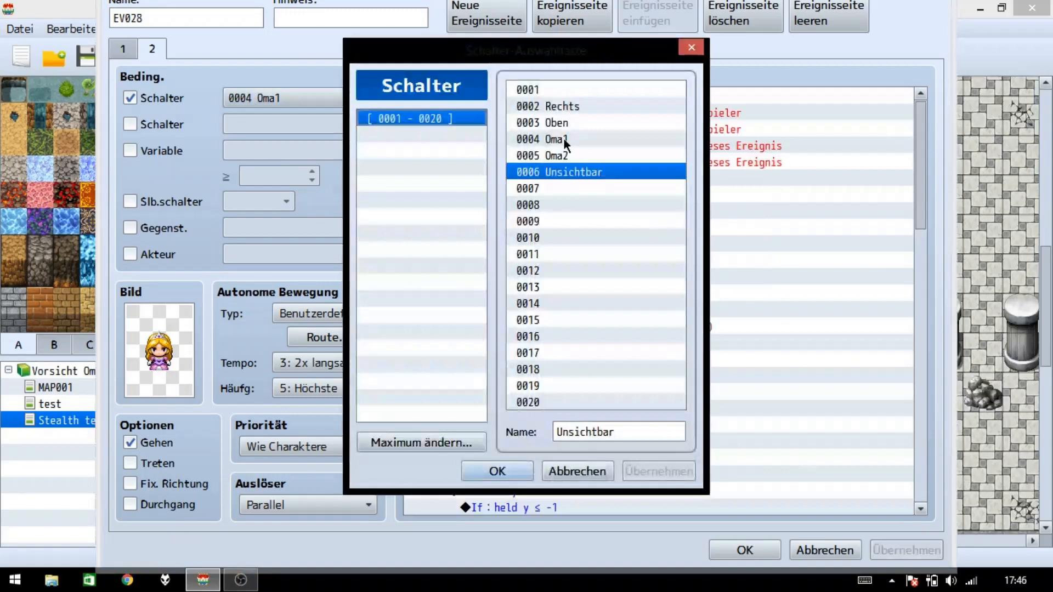
left_click(576, 156)
double_click(604, 431)
type("T")
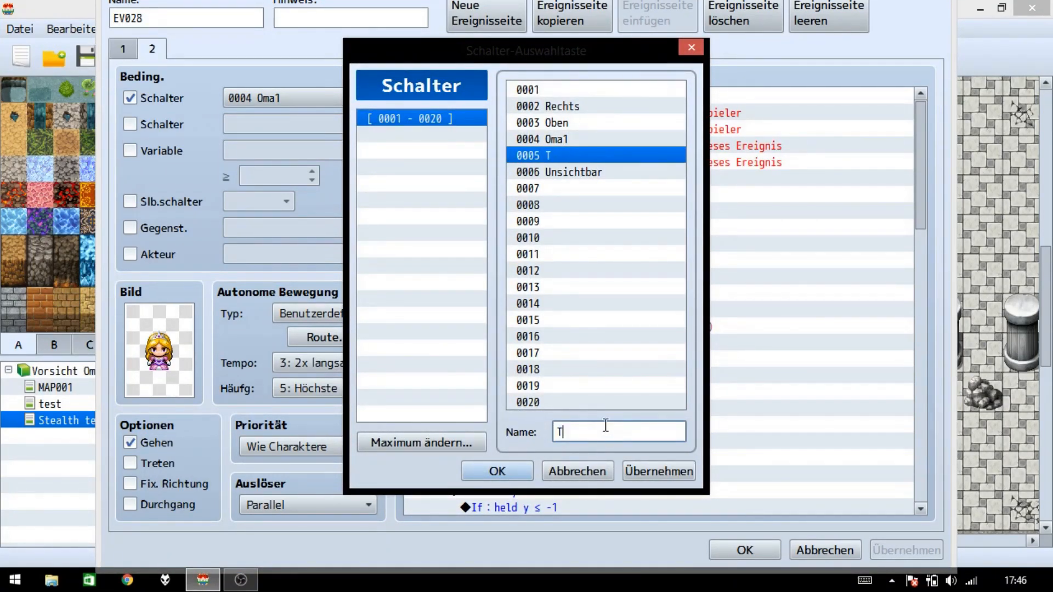
type("ochter")
left_click(681, 475)
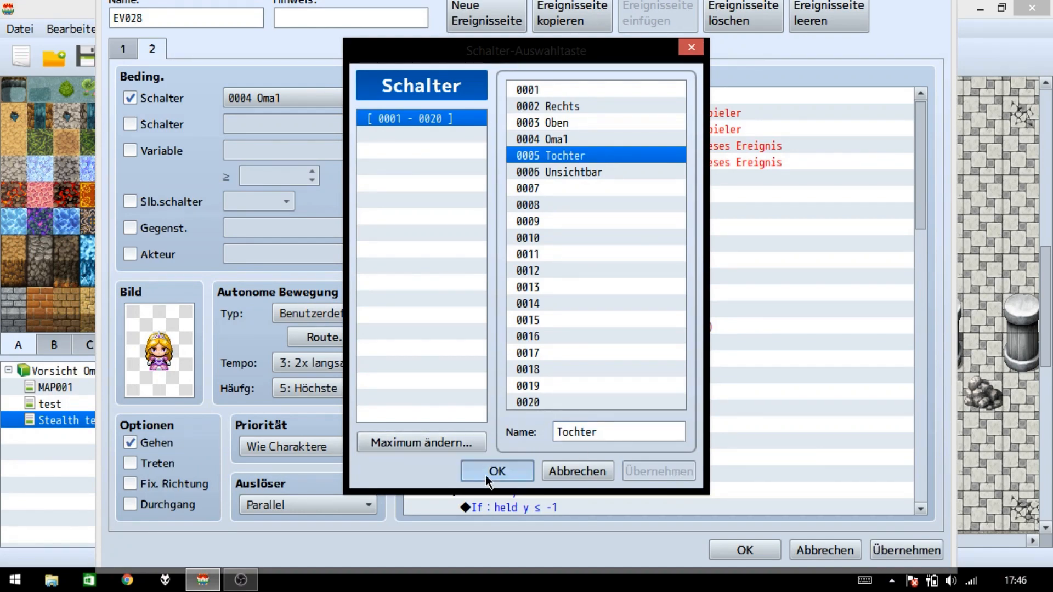
left_click(486, 473)
left_click(726, 543)
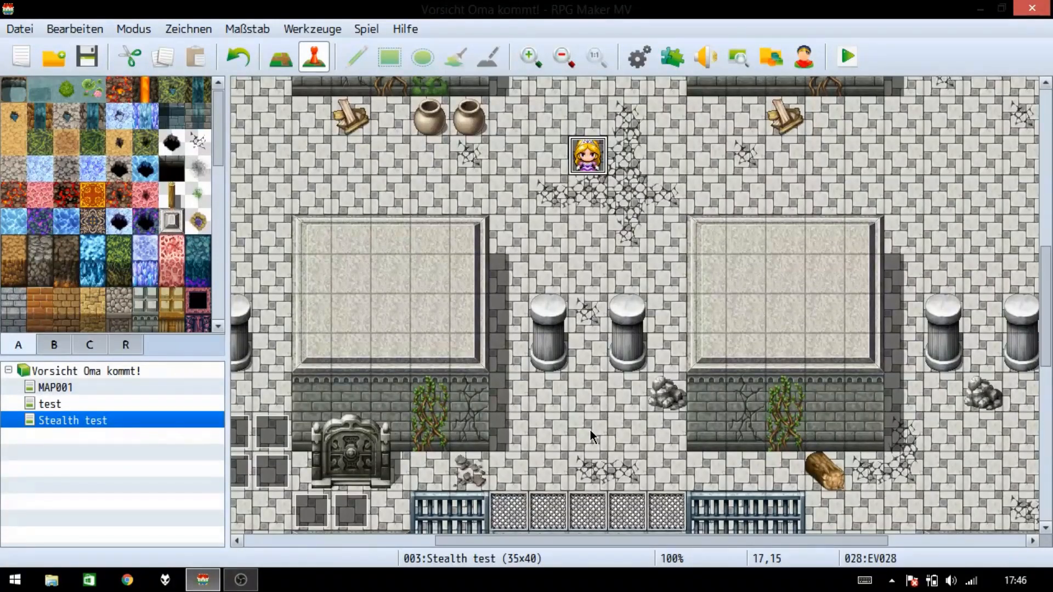
Step: Create an event on tile 17,21 just below the two pillars, with the trigger Spieler-Berührung
left_click(589, 400)
double_click(589, 401)
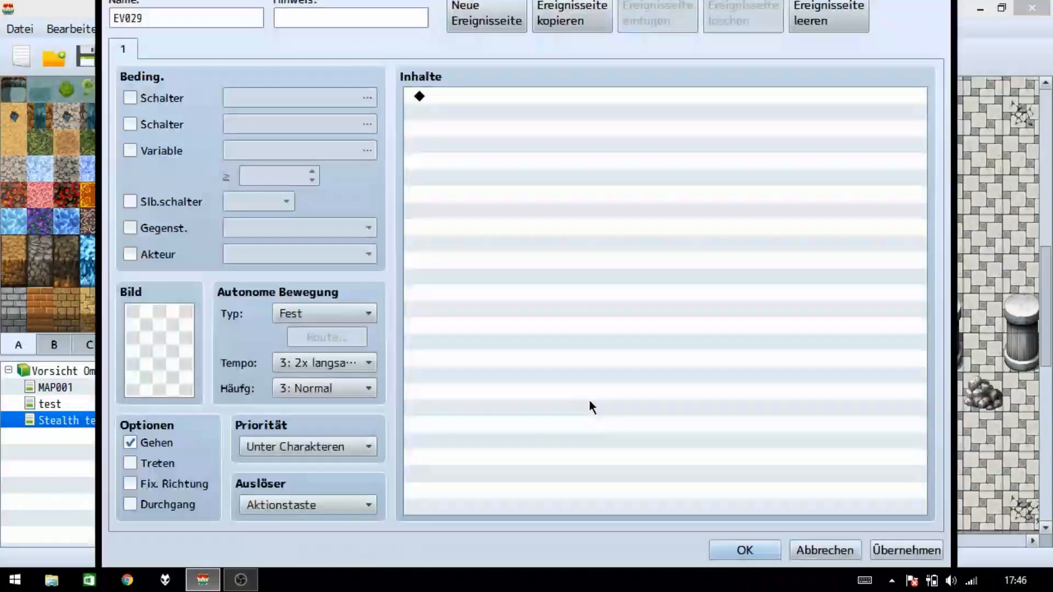
left_click(317, 445)
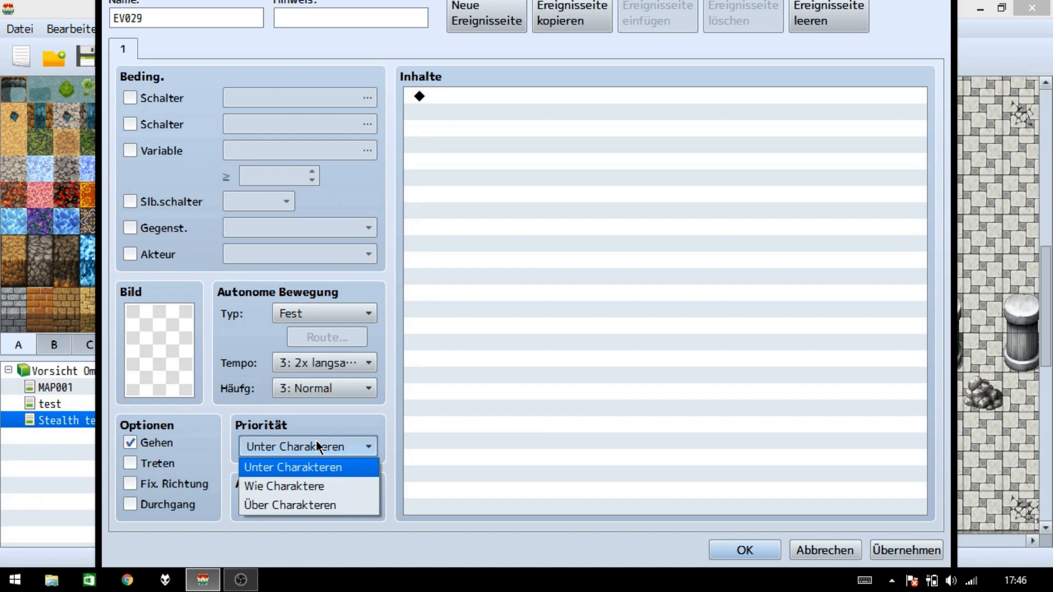
left_click(316, 448)
left_click(293, 500)
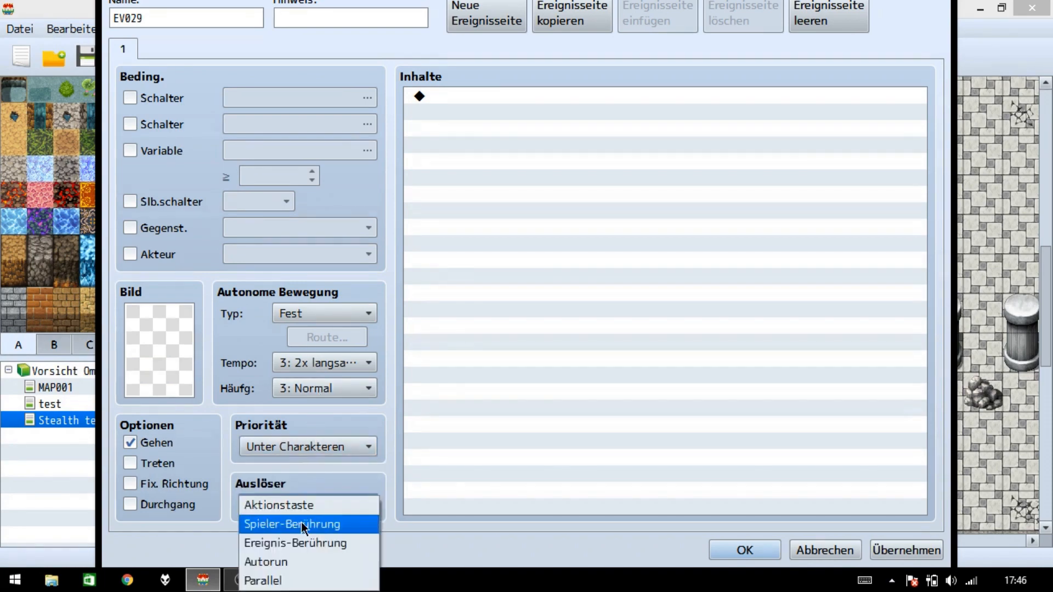
left_click(301, 524)
Step: Add a Schalter steuern command that sets switch 0005 Tochter to EIN, and save the new event
double_click(475, 275)
left_click(493, 242)
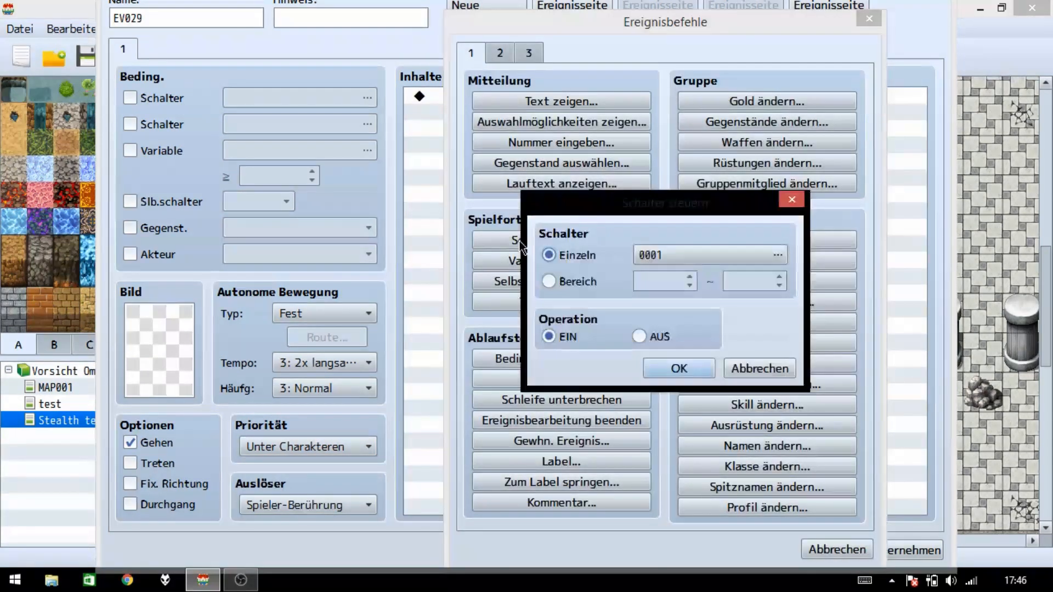
left_click(648, 254)
left_click(705, 179)
double_click(704, 179)
left_click(679, 368)
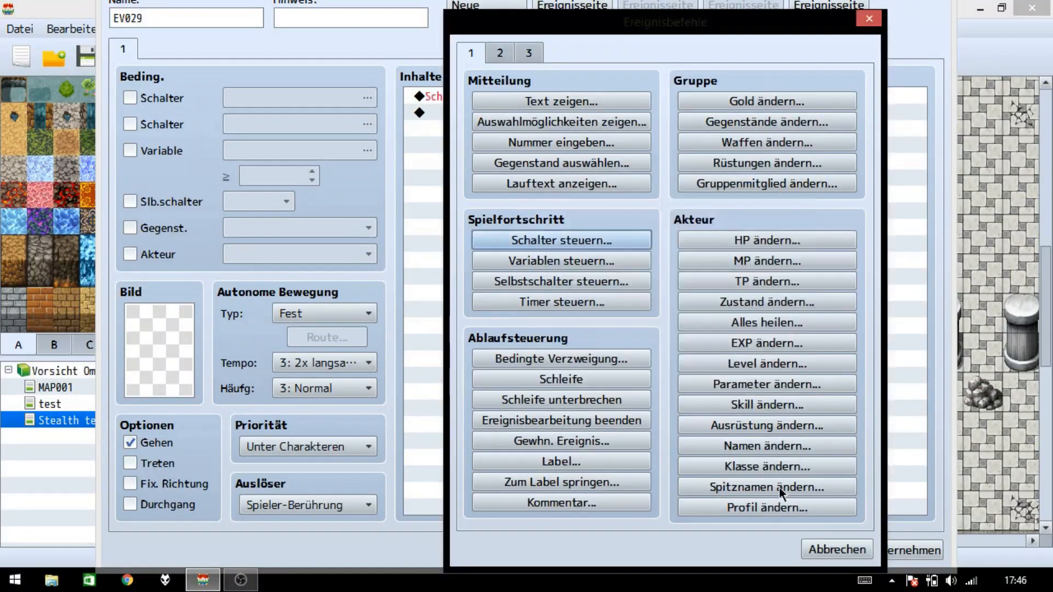
left_click(744, 546)
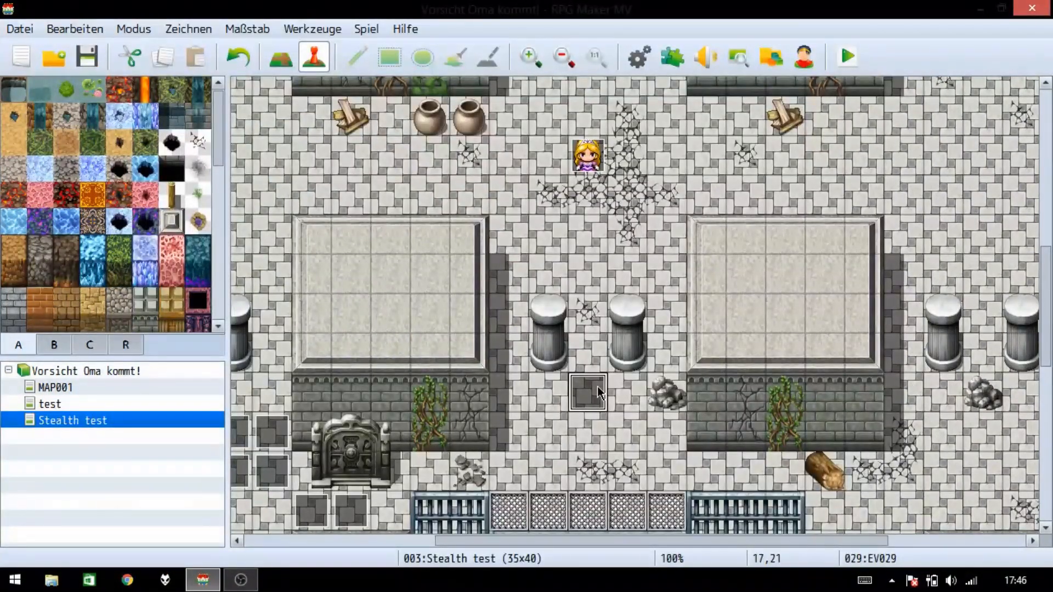
Step: Copy the trigger event to the neighbouring tiles 15, 16 and 18 of row 21
key("ctrl+c")
left_click(549, 392)
key("ctrl+v")
left_click(509, 392)
key("ctrl+v")
left_click(627, 392)
key("ctrl+v")
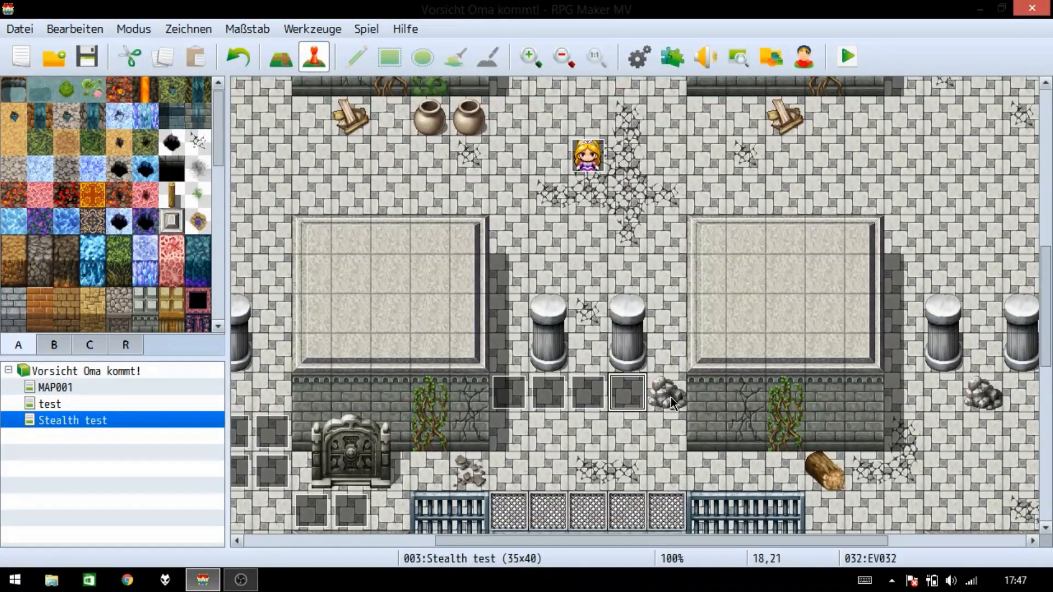
Step: Change the Schalter steuern command in the event copy on tile 15,22 to set 0005 Tochter to AUS, and save the event
scroll(603, 406, "up", 1)
double_click(611, 411)
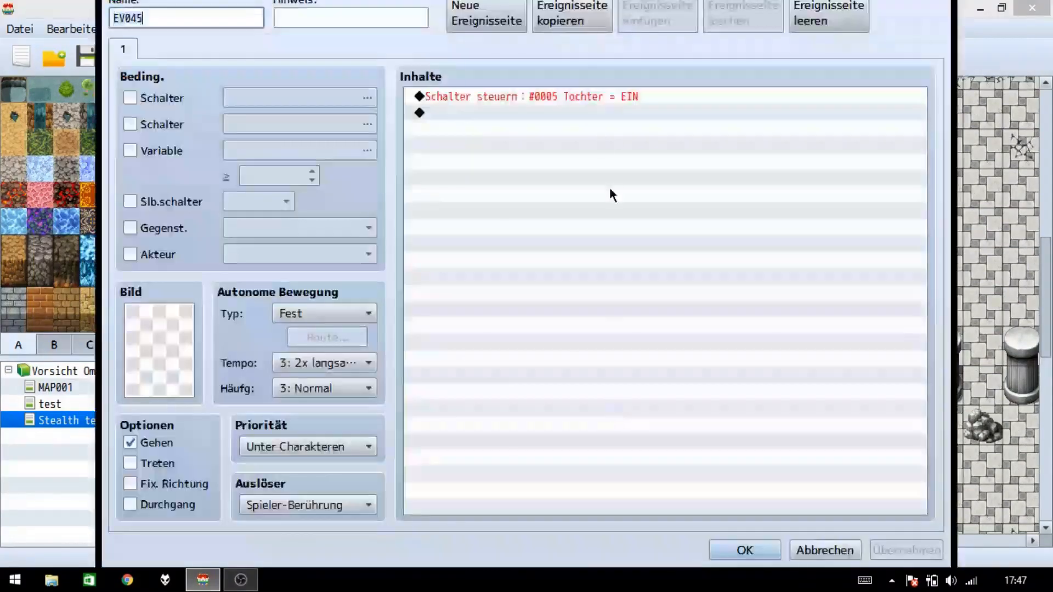
double_click(607, 98)
left_click(657, 336)
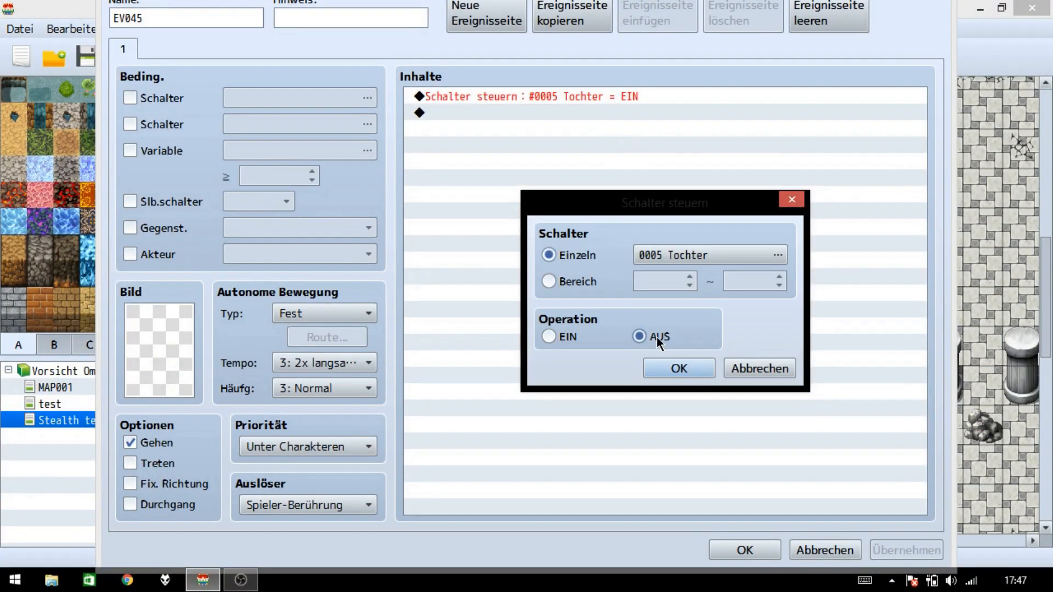
left_click(679, 368)
left_click(745, 549)
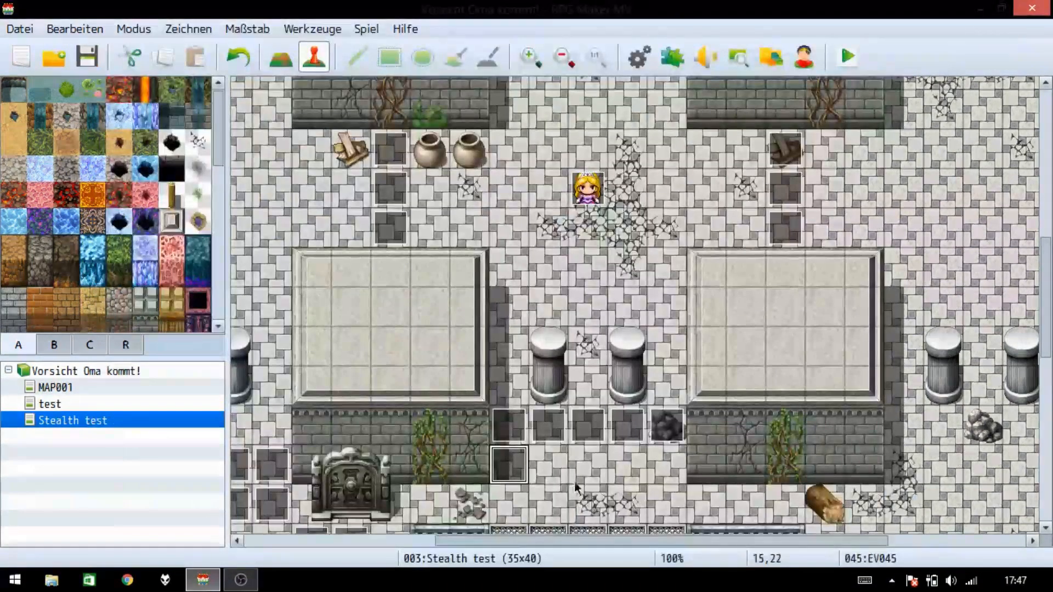
Step: Copy the switch-off event from tile 15,22 to the neighbouring tiles of row 22, beneath the trigger row
double_click(509, 466)
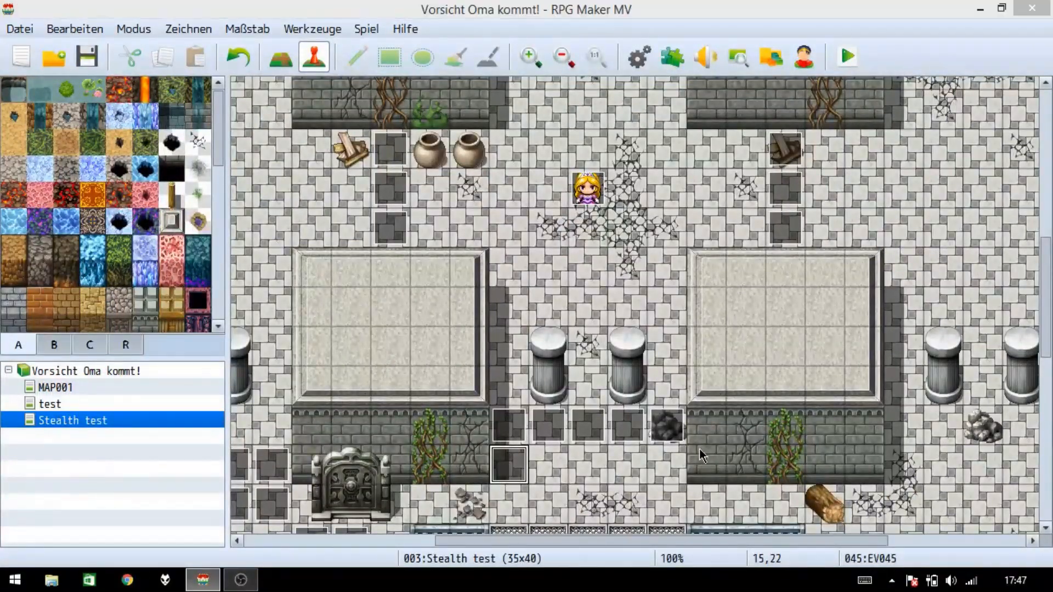
left_click(744, 550)
left_click(631, 469)
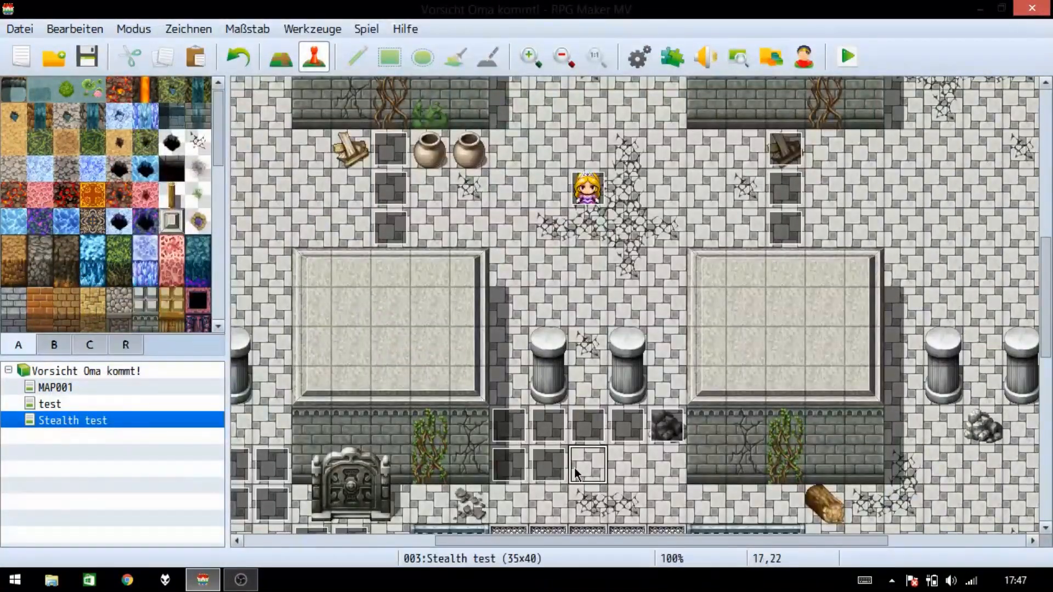
double_click(666, 470)
left_click(729, 551)
Step: Paste the switch-off event along the outer sides of the east, west and north trigger tiles, including row 9 between the two platforms
left_click(828, 181)
left_click(827, 229)
key("ctrl+v")
scroll(828, 248, "up", 3)
left_click(351, 264)
key("ctrl+v")
left_click(354, 302)
key("ctrl+v")
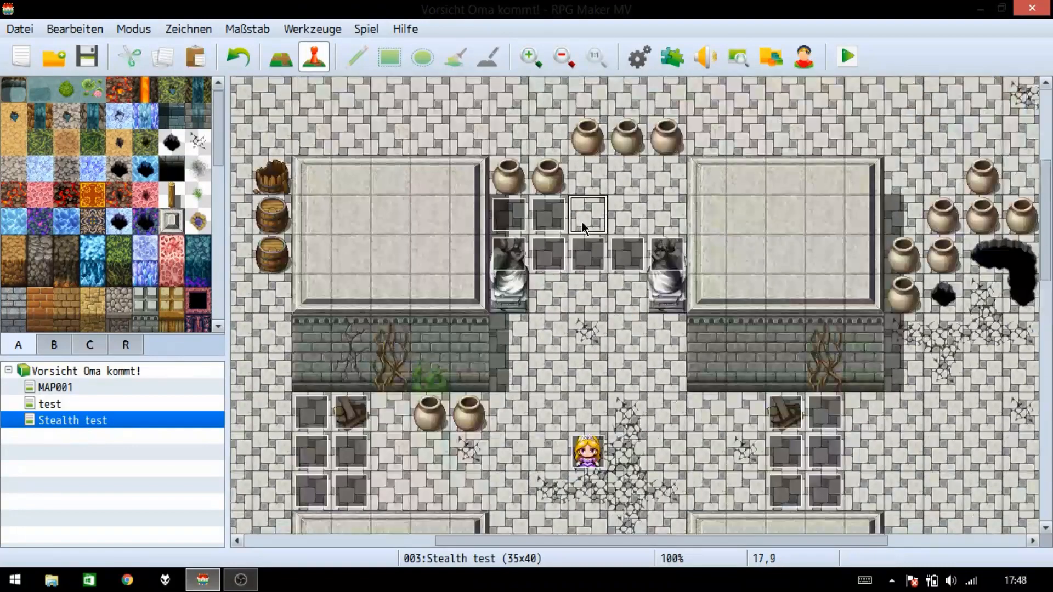
left_click(622, 217)
key("ctrl+v")
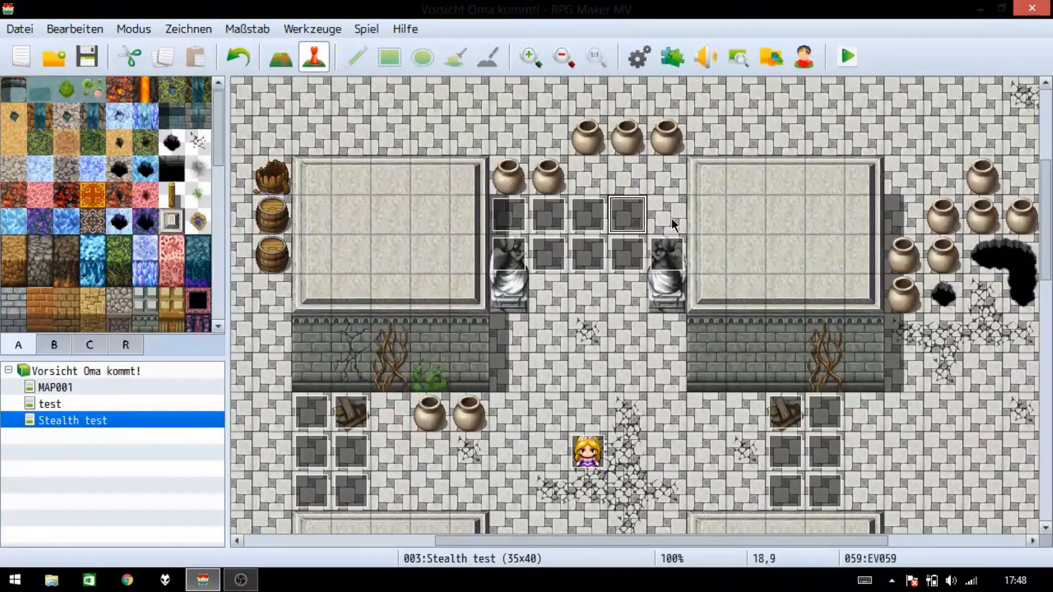
Step: Playtest the map, walking the hero around the princess to check her detection, and dismiss the Erwischt! message
key("ctrl+r")
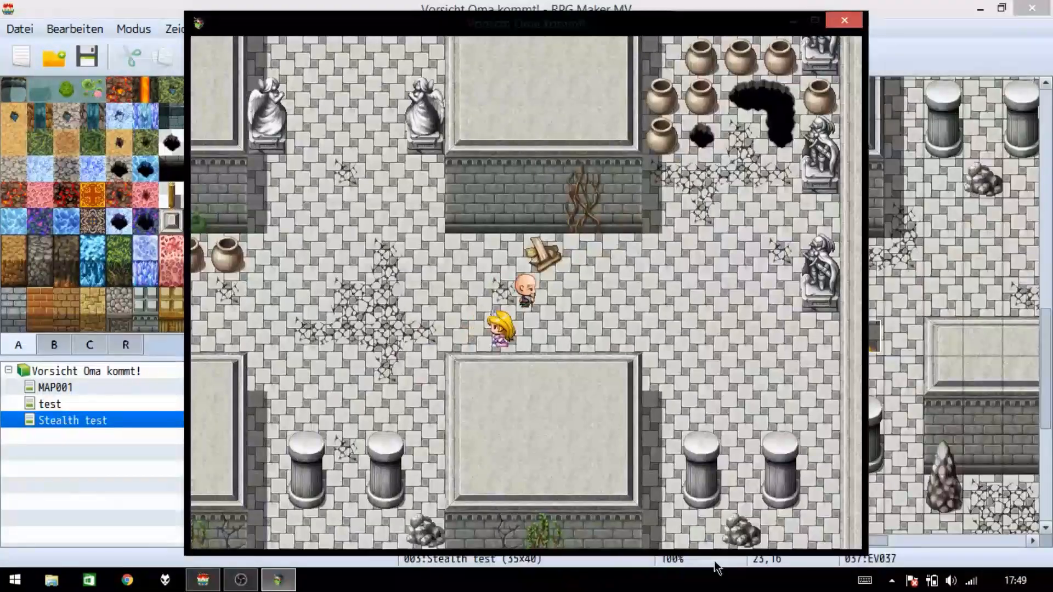
key("Up")
key("Left")
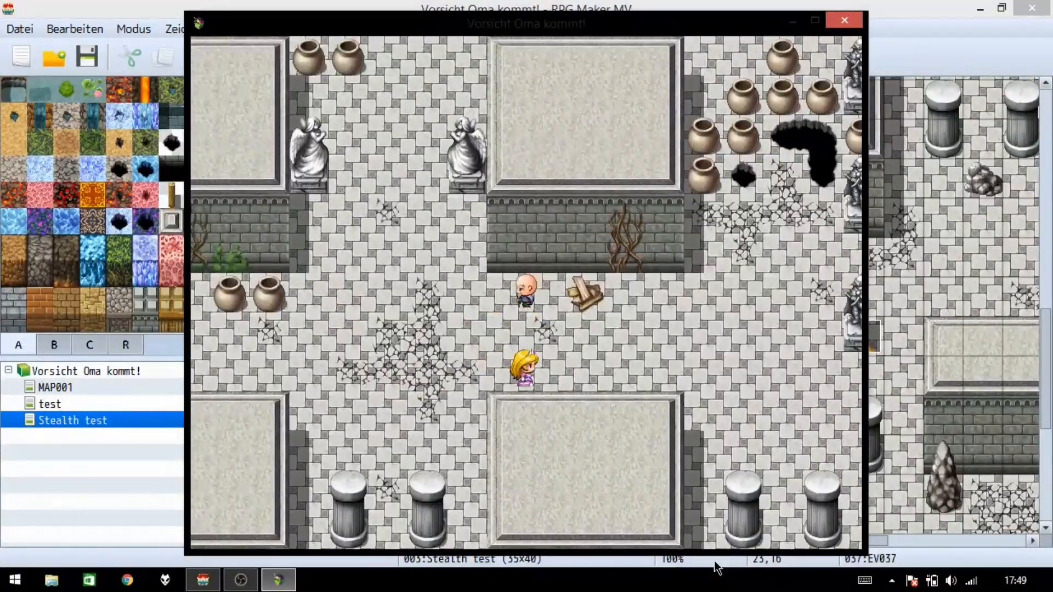
key("Left")
key("Down")
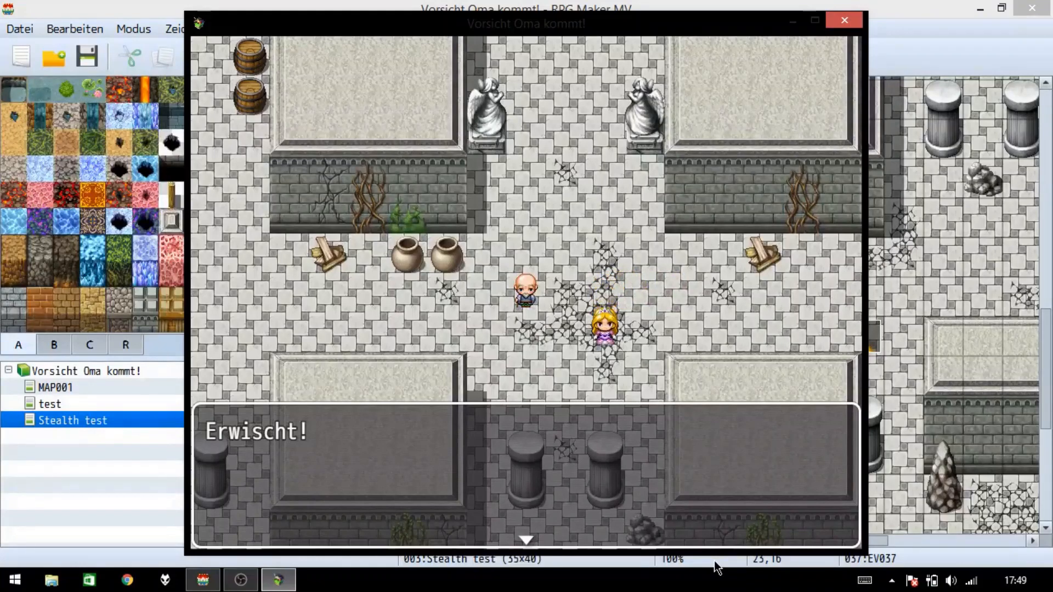
key("Return")
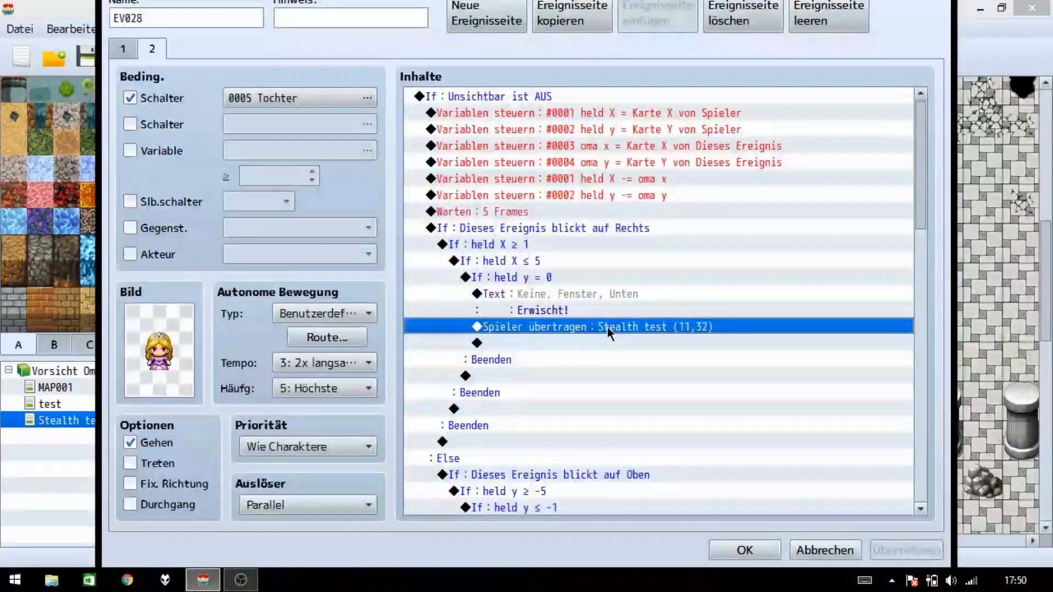
Step: Insert a Schalter steuern command above the text in the princess's Rechts branch, naming switch 0007 Erwischt and setting it to EIN
left_click(592, 296)
key("Insert")
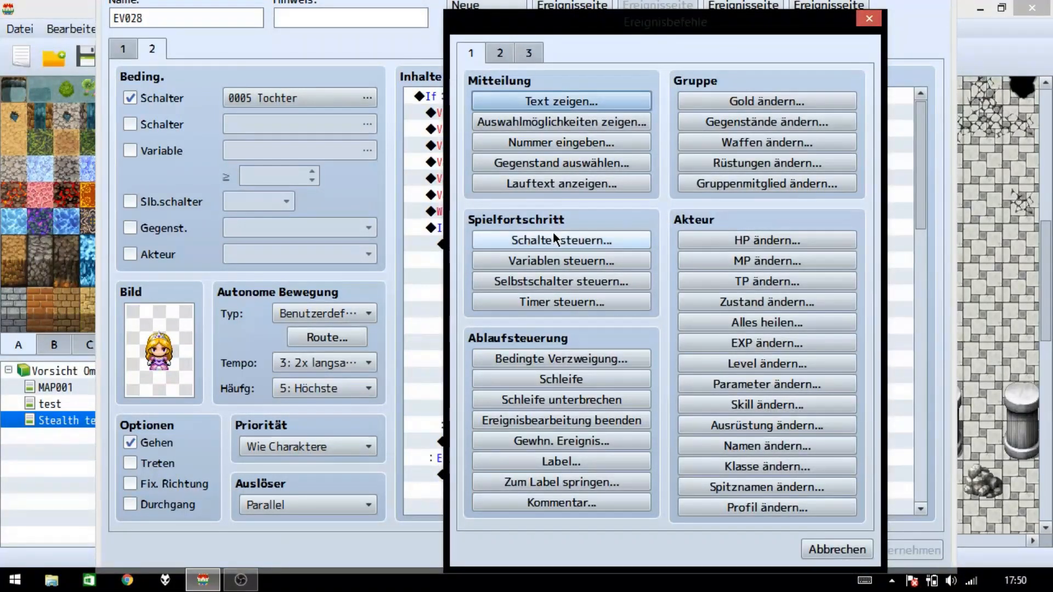
left_click(554, 234)
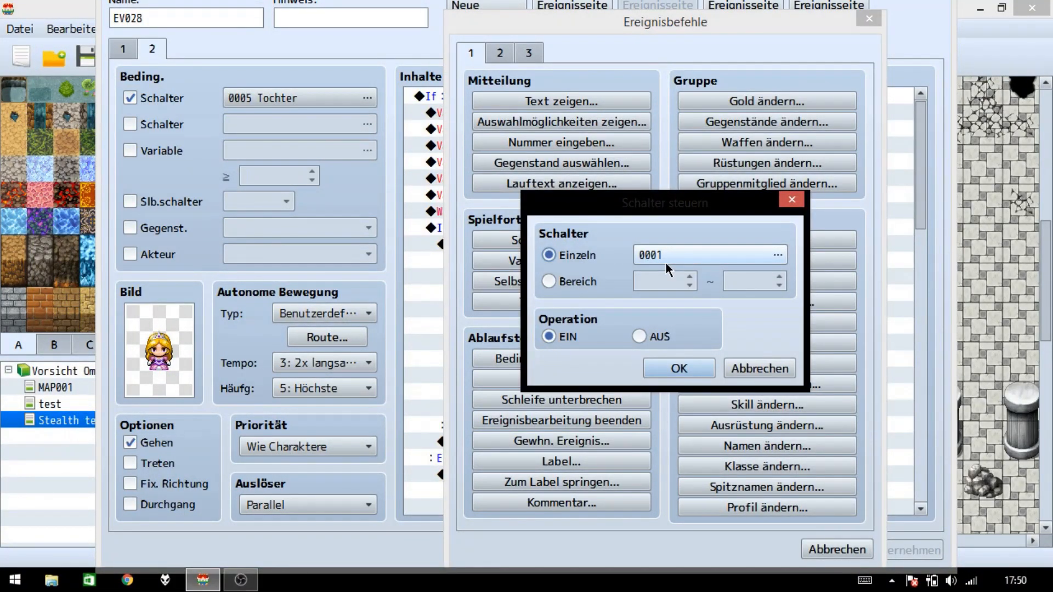
left_click(698, 261)
left_click(698, 215)
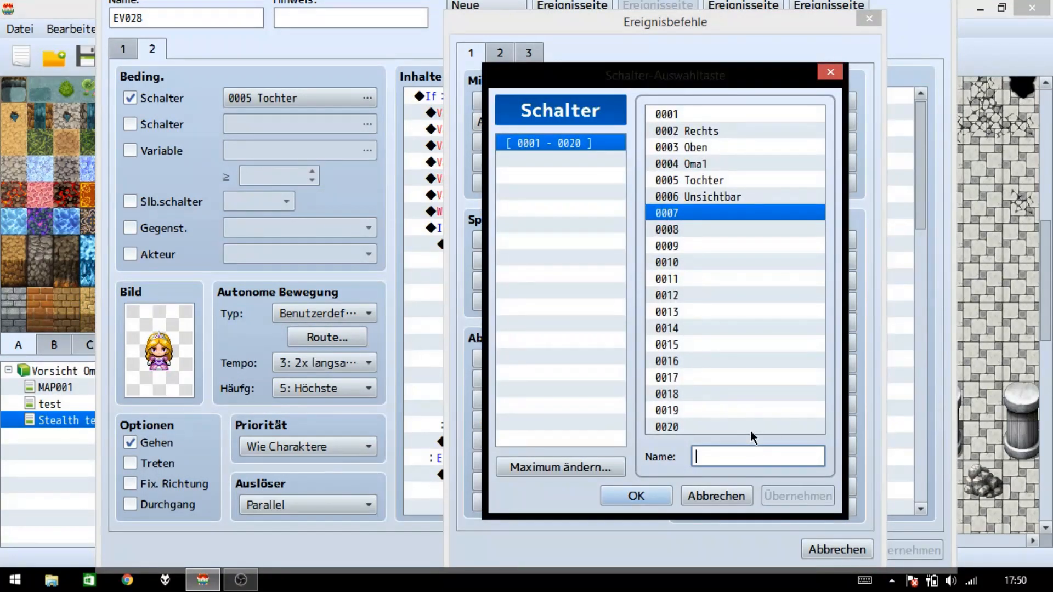
type("Erwischt")
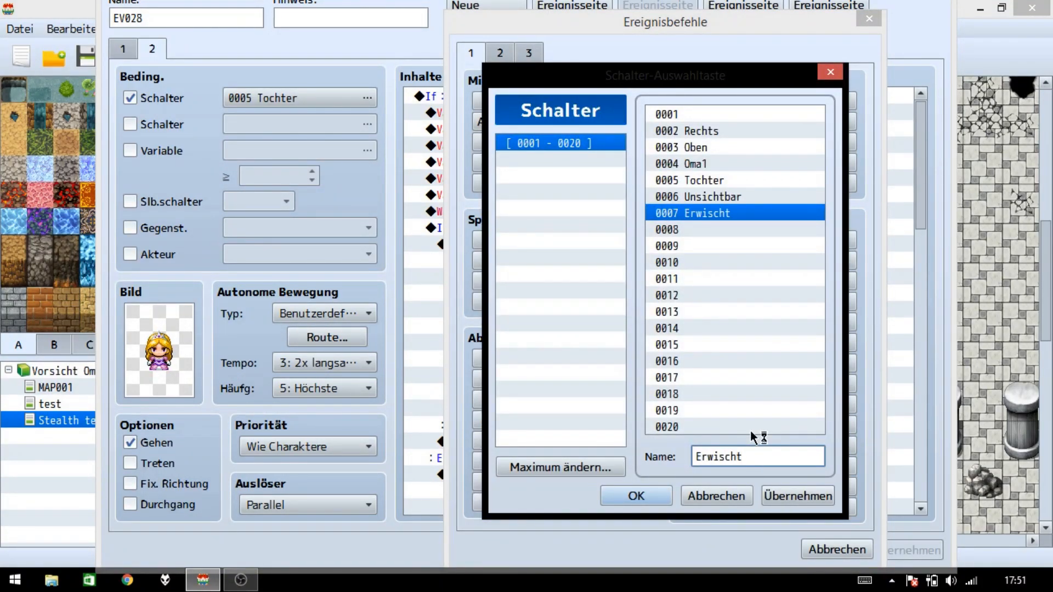
left_click(658, 498)
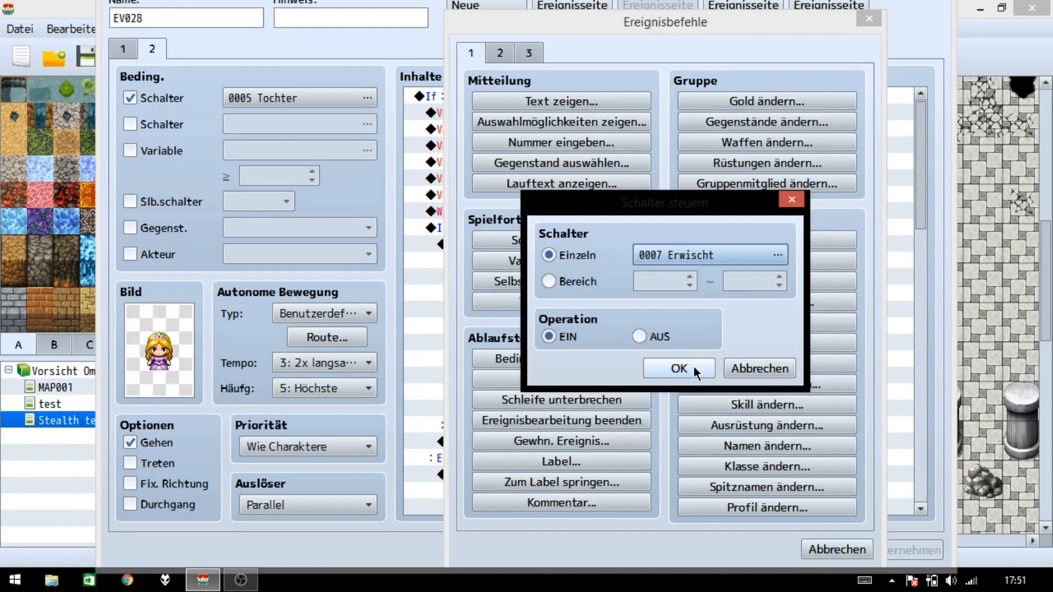
left_click(679, 368)
Step: Delete the Erwischt! text and the player transfer from the Rechts branch of the princess's second page
left_click(662, 295)
left_click(656, 313)
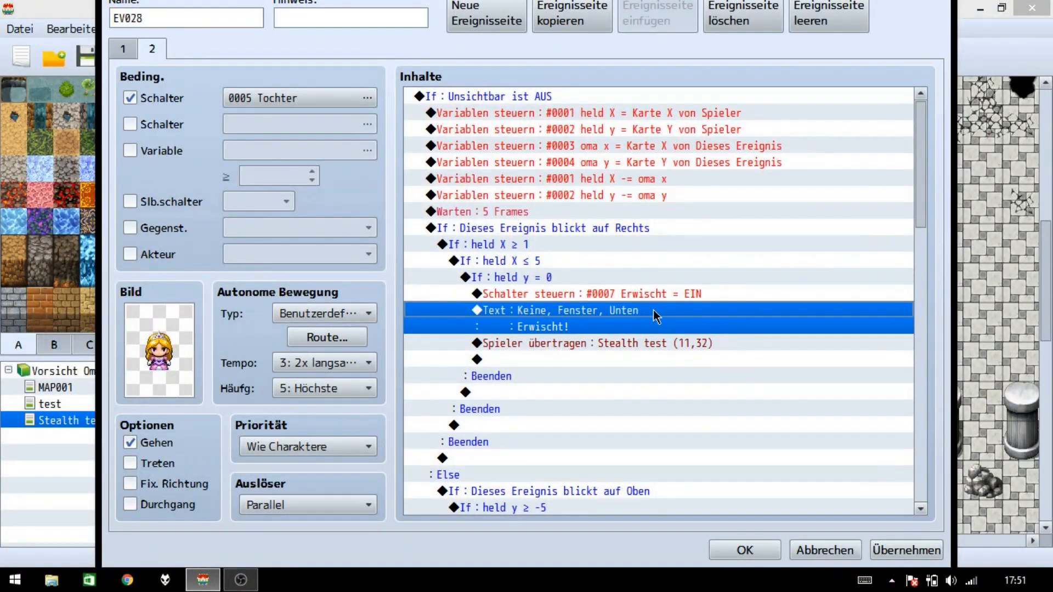
key("Delete")
key("Delete")
Step: Copy the 0007 Erwischt = EIN command into the Oben branch, replacing its text and player transfer
left_click(652, 293)
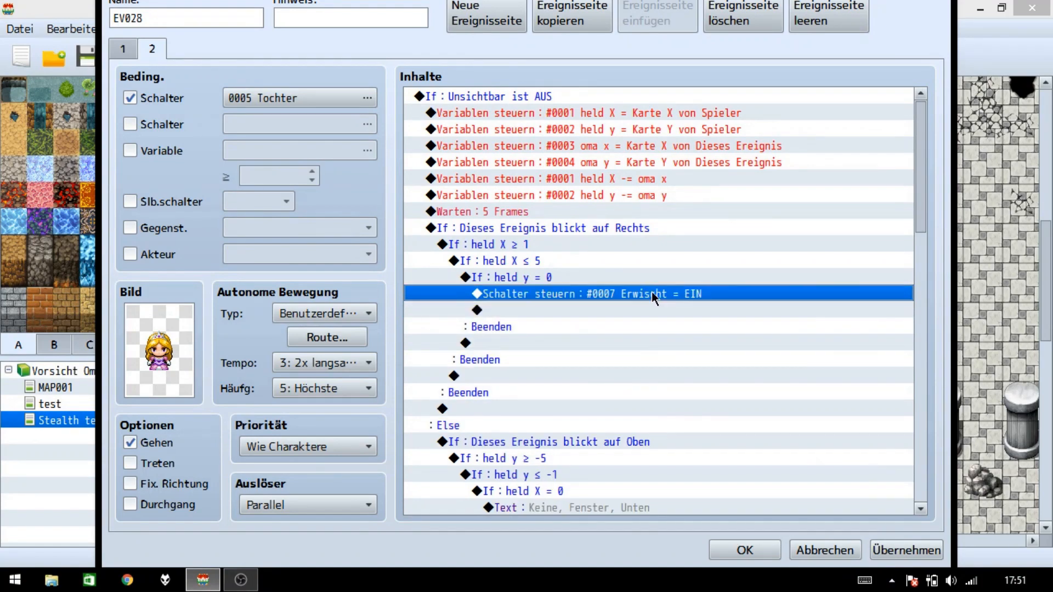
scroll(642, 318, "down", 4)
left_click(611, 345)
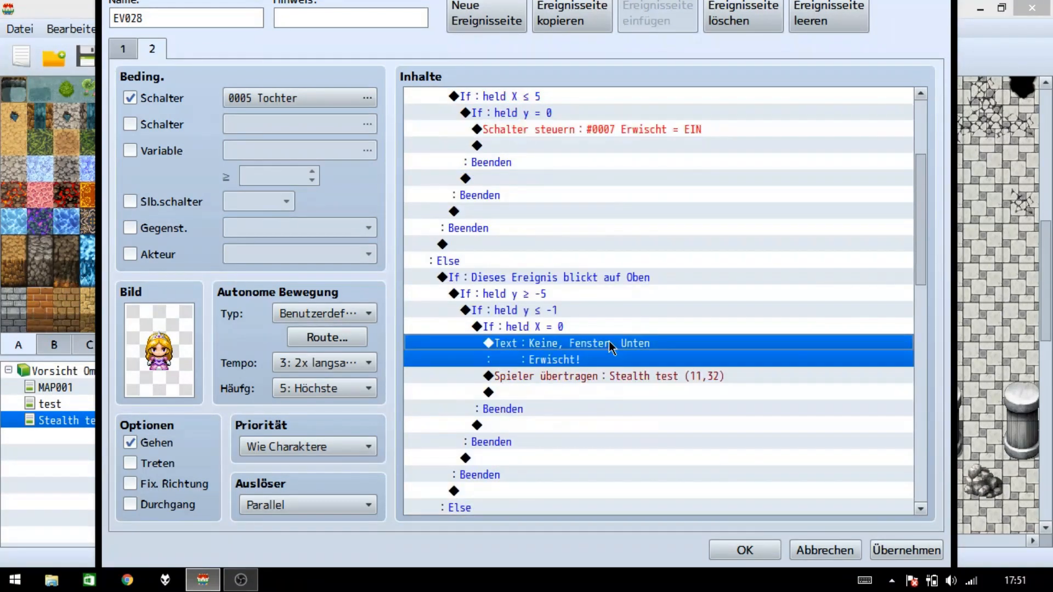
key("Delete")
key("Delete")
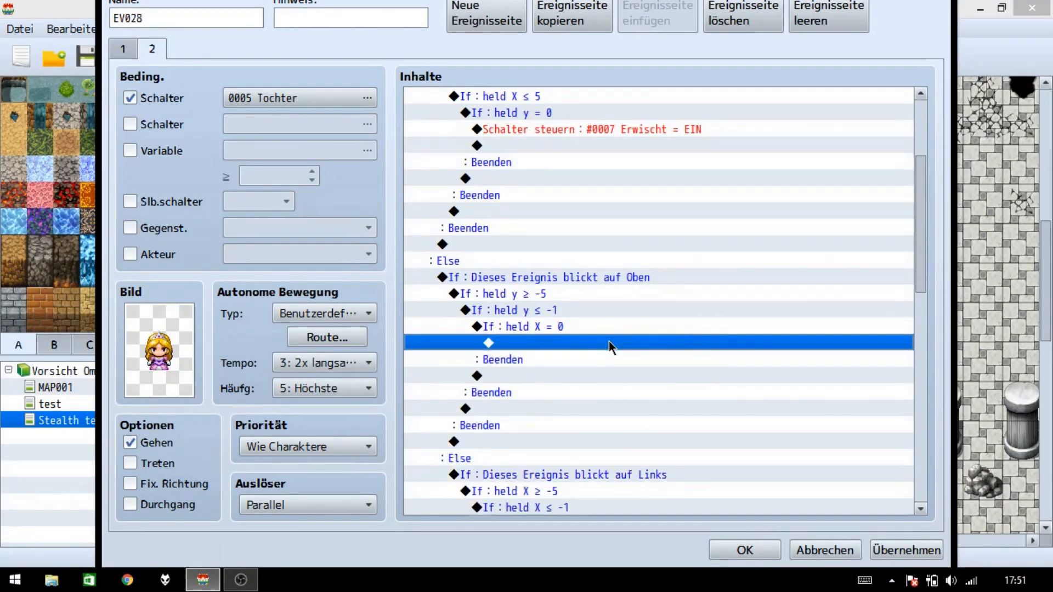
key("ctrl+v")
Step: Replace the text and player transfer in the Links branch with the copied 0007 Erwischt = EIN command
scroll(610, 343, "down", 3)
scroll(609, 342, "down", 3)
left_click(609, 311)
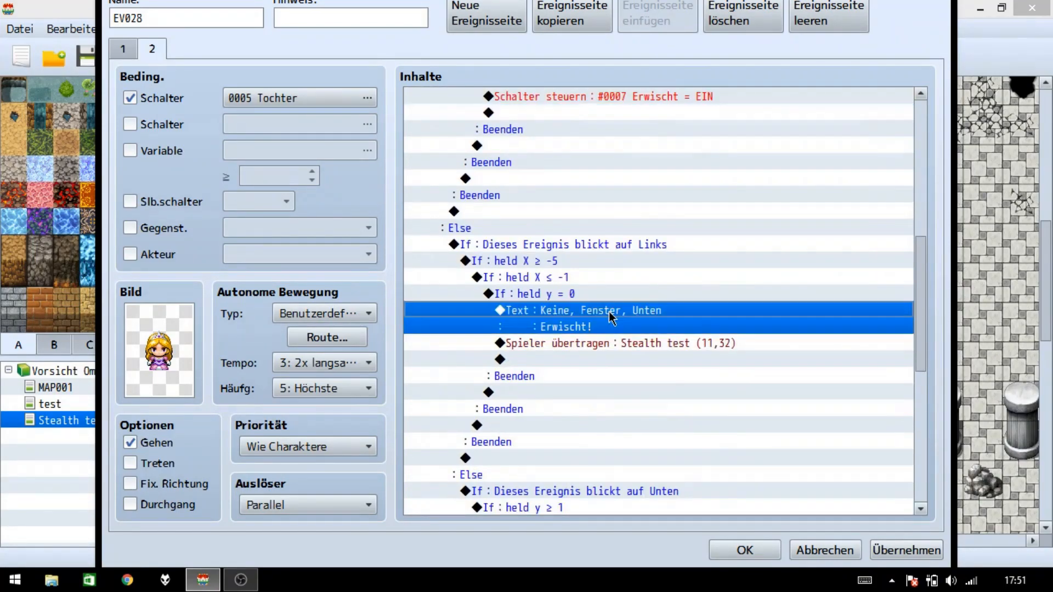
key("Delete")
key("Delete")
key("ctrl+v")
Step: Add a third event page, and in page 2's Unten branch cut out the text and player transfer in favour of 0007 Erwischt = EIN
scroll(609, 311, "down", 3)
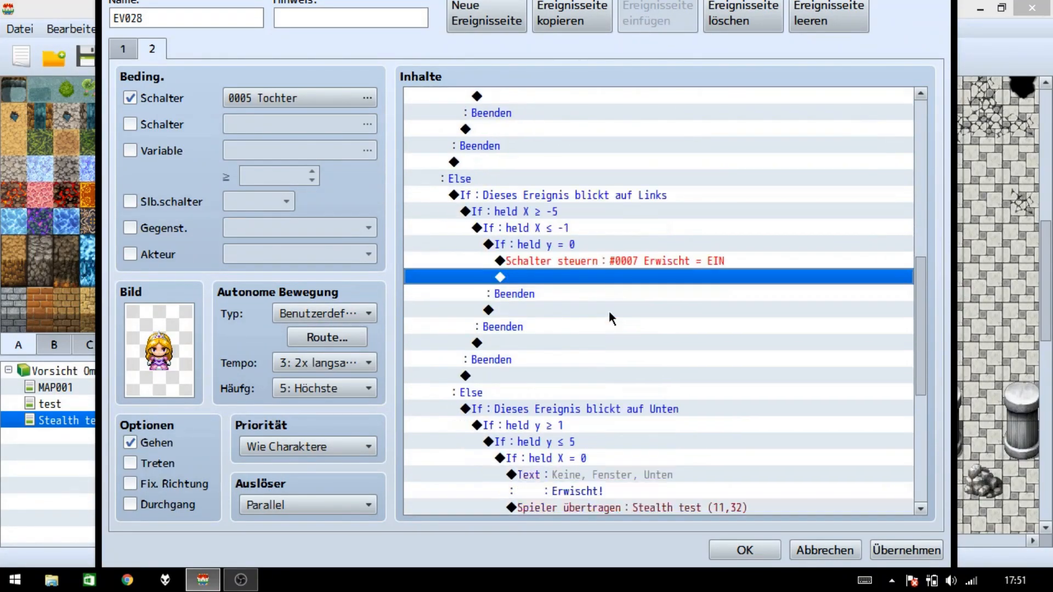
left_click(487, 13)
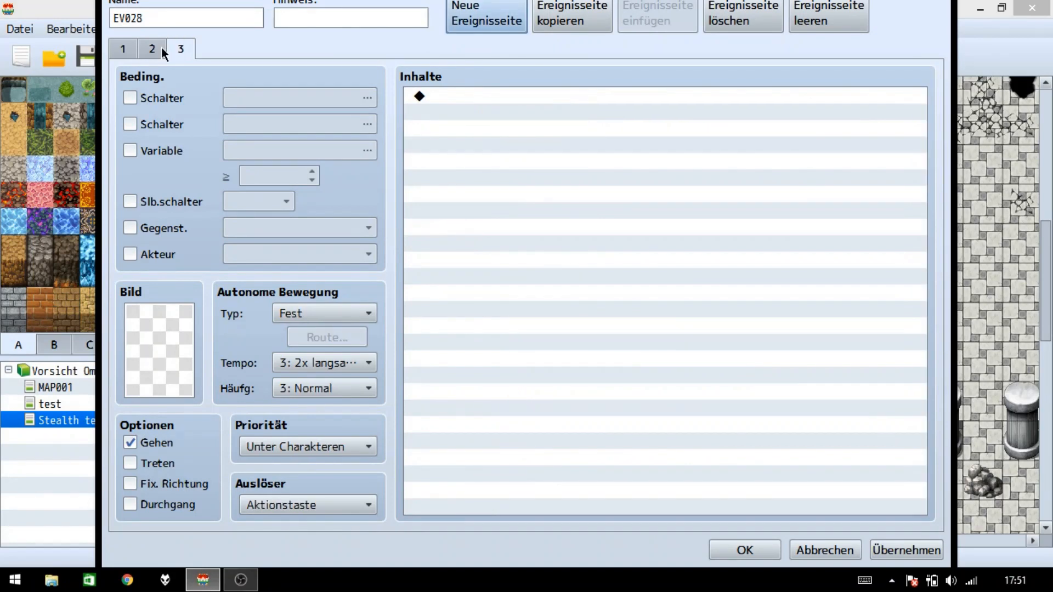
left_click(161, 48)
scroll(538, 330, "down", 1)
left_click_drag(921, 149, 951, 384)
scroll(740, 244, "up", 2)
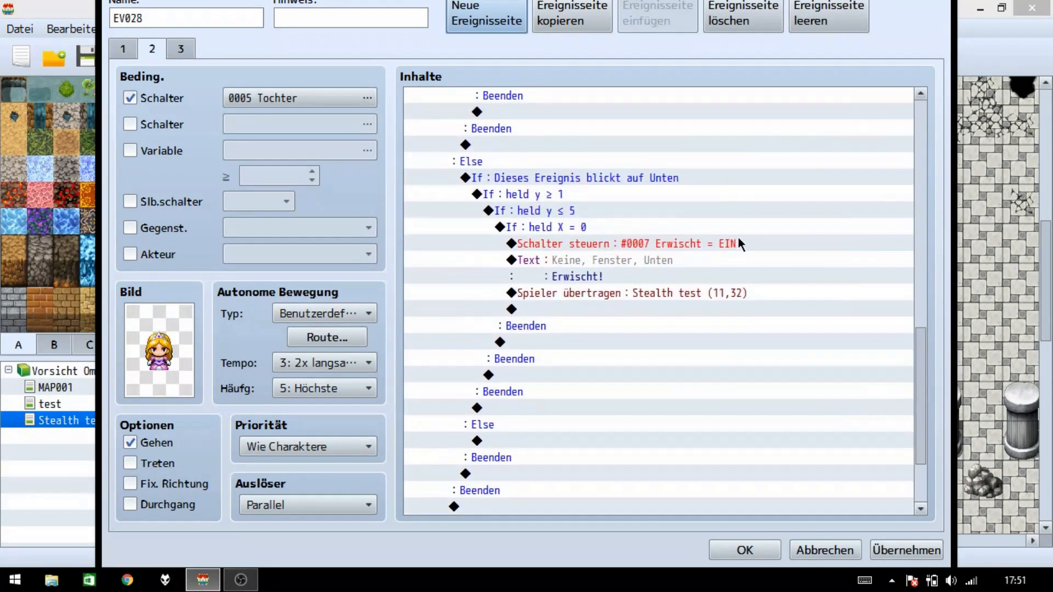
left_click(680, 260)
left_click(675, 288, "shift")
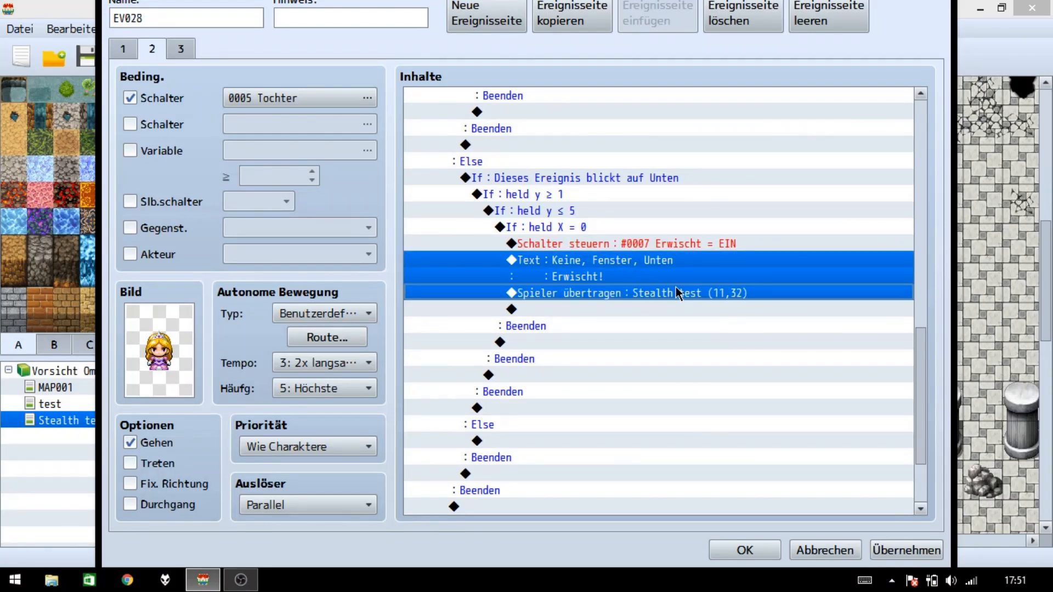
key("Delete")
Step: Paste the Erwischt! text and player transfer into the third page, and set switch 0007 Erwischt as its condition
left_click(184, 50)
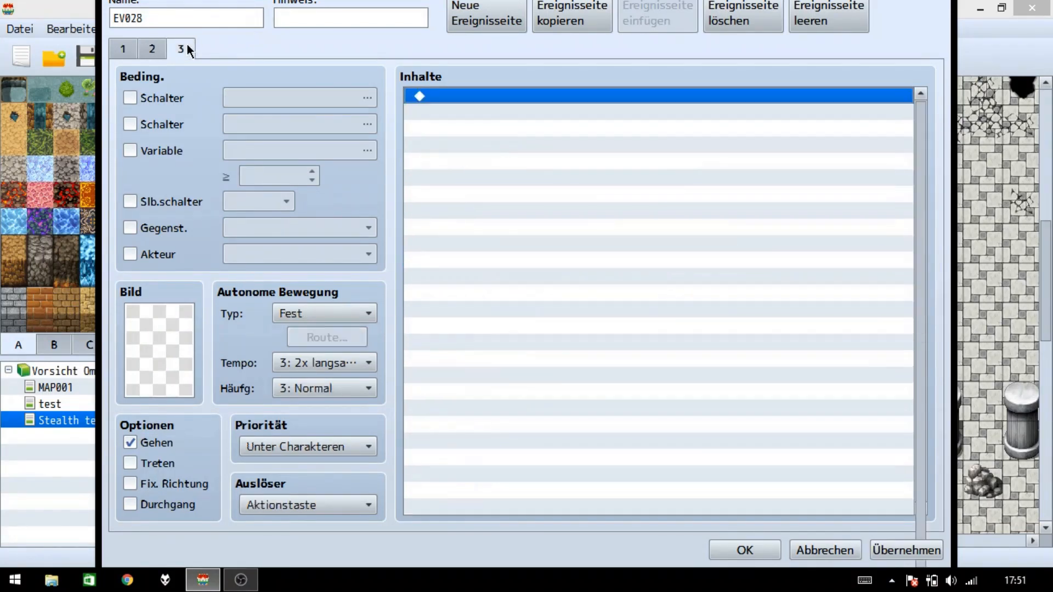
key("ctrl+v")
left_click(170, 98)
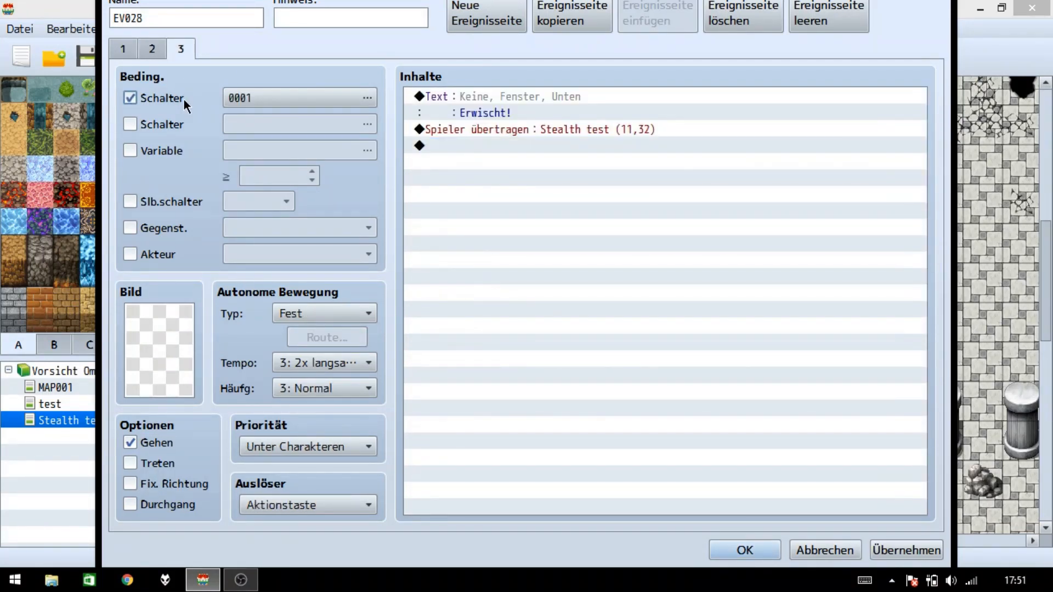
left_click(254, 96)
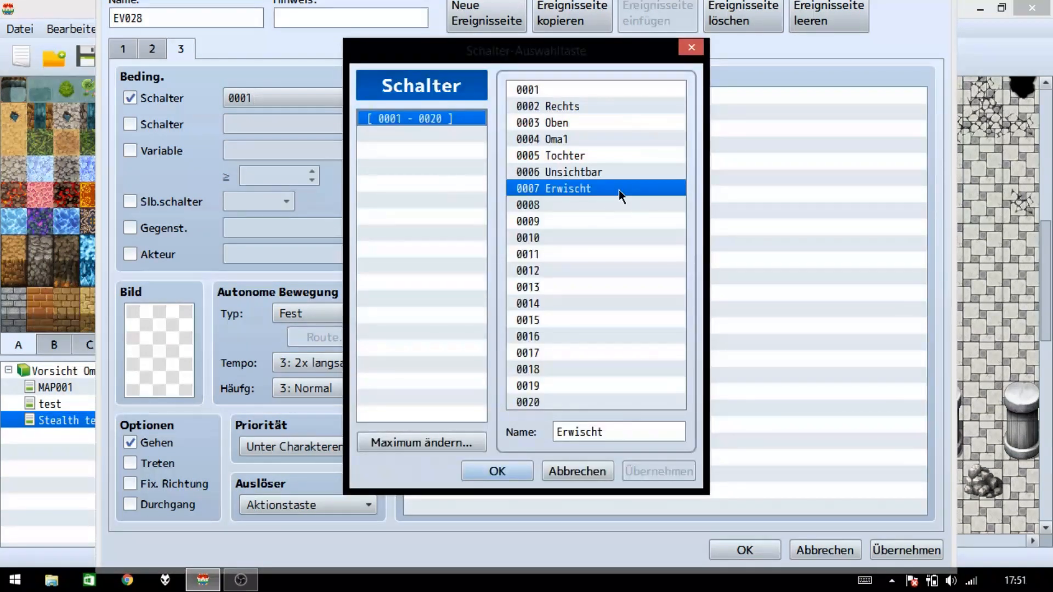
double_click(590, 190)
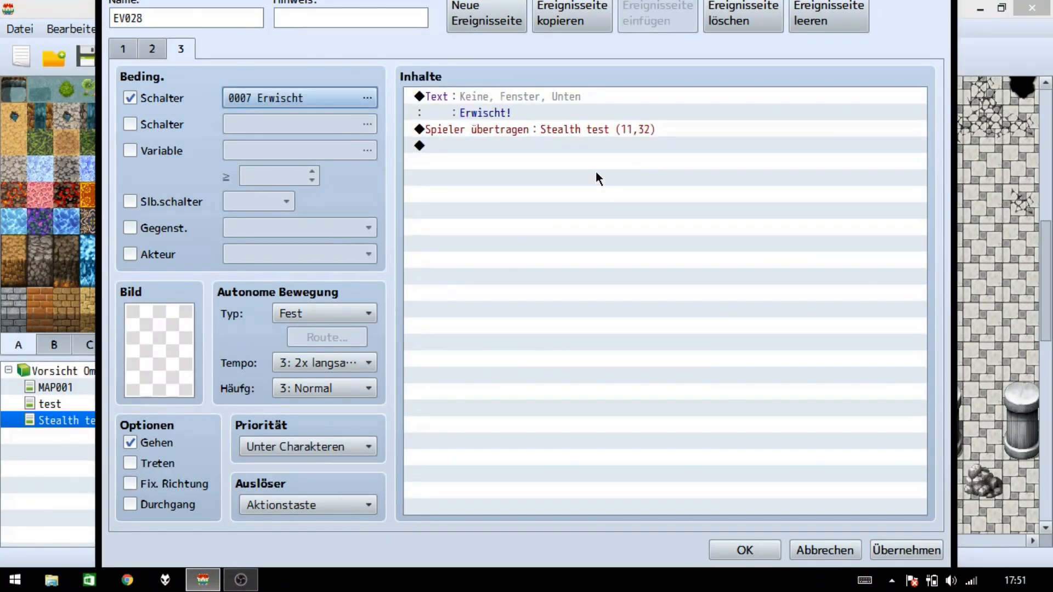
Step: Add a Schalter steuern command after the player transfer on page 3, setting switch 0005 Tochter to AUS
left_click(596, 173)
double_click(595, 170)
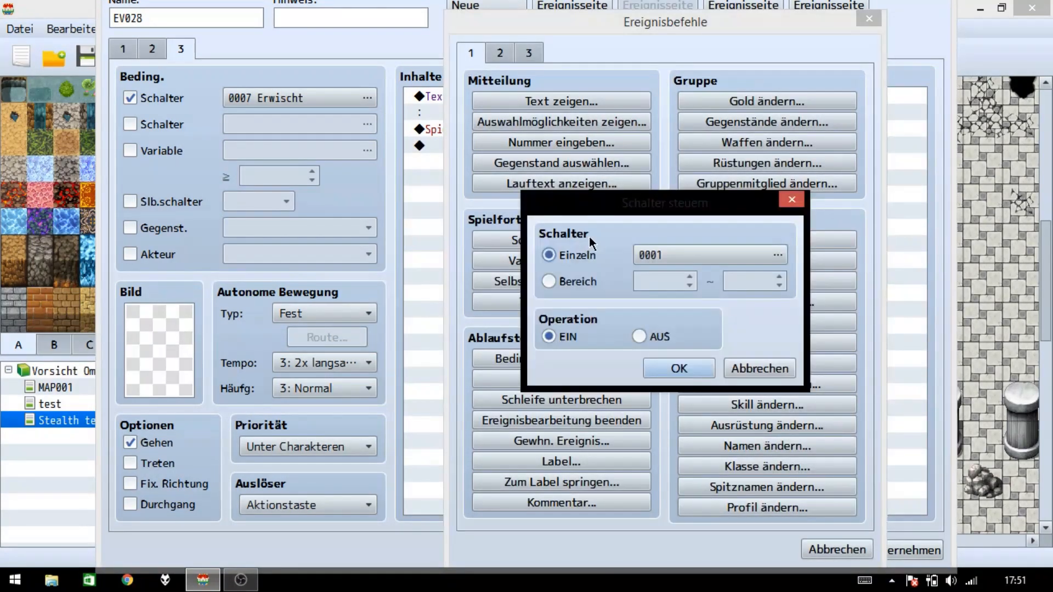
left_click(673, 262)
double_click(712, 180)
left_click(661, 337)
left_click(677, 366)
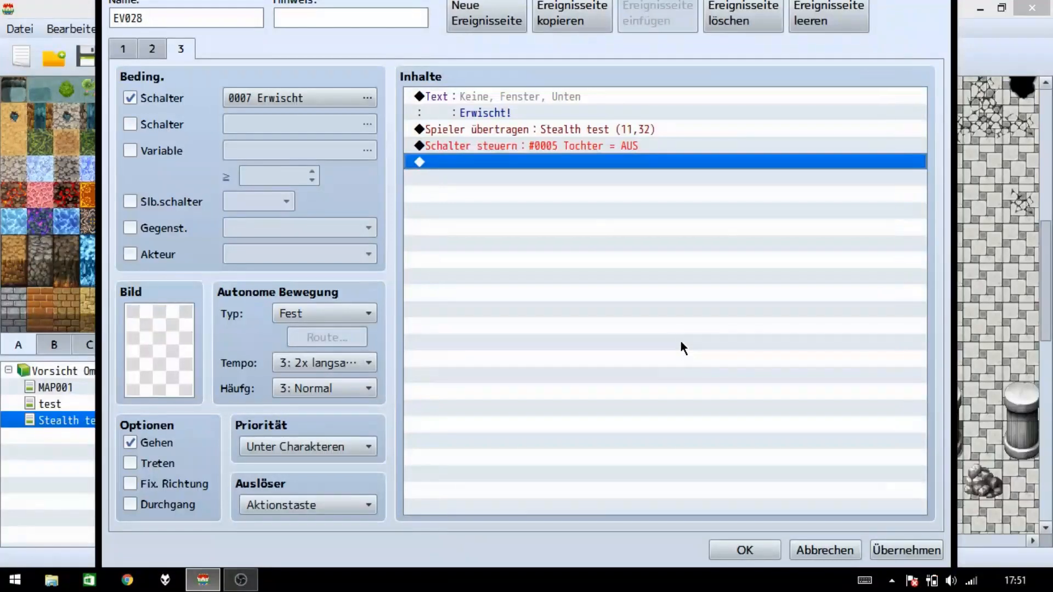
Step: Add another Schalter steuern command on page 3 that sets switch 0007 Erwischt to AUS, and apply the event changes
double_click(608, 174)
left_click(578, 237)
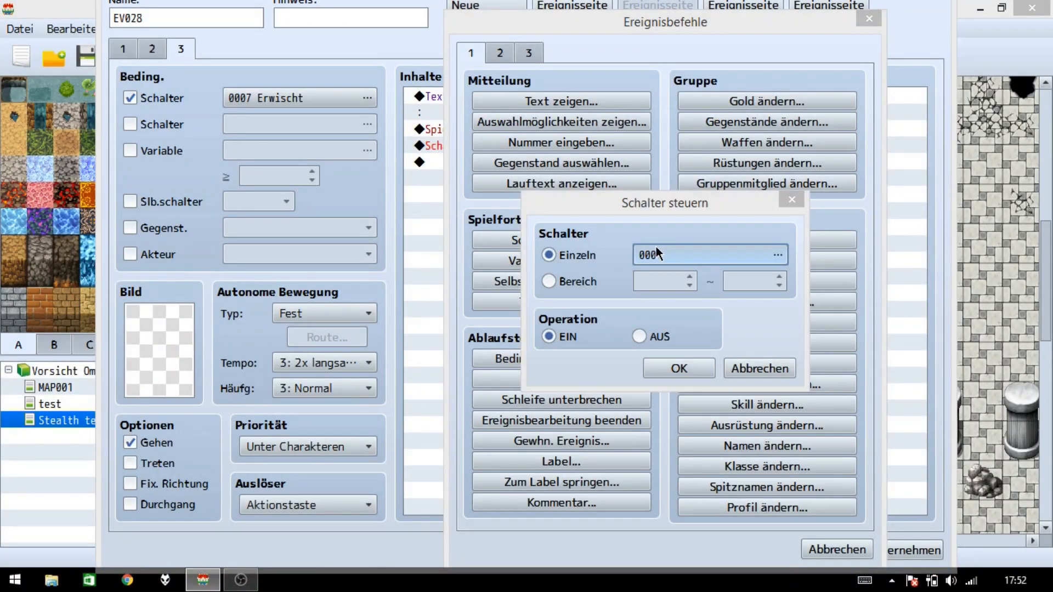
left_click(657, 251)
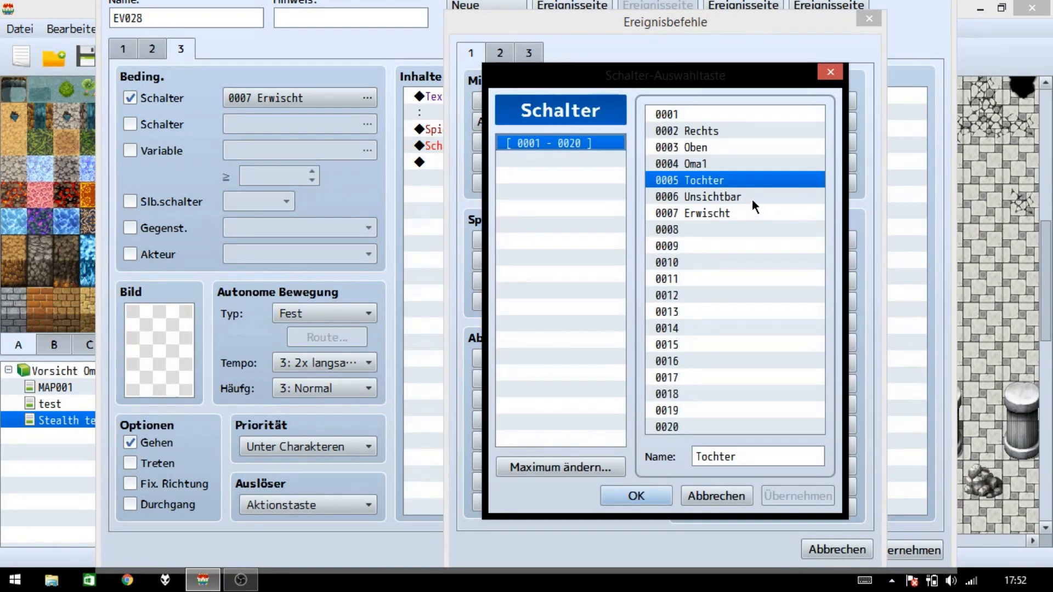
double_click(725, 213)
left_click(677, 367)
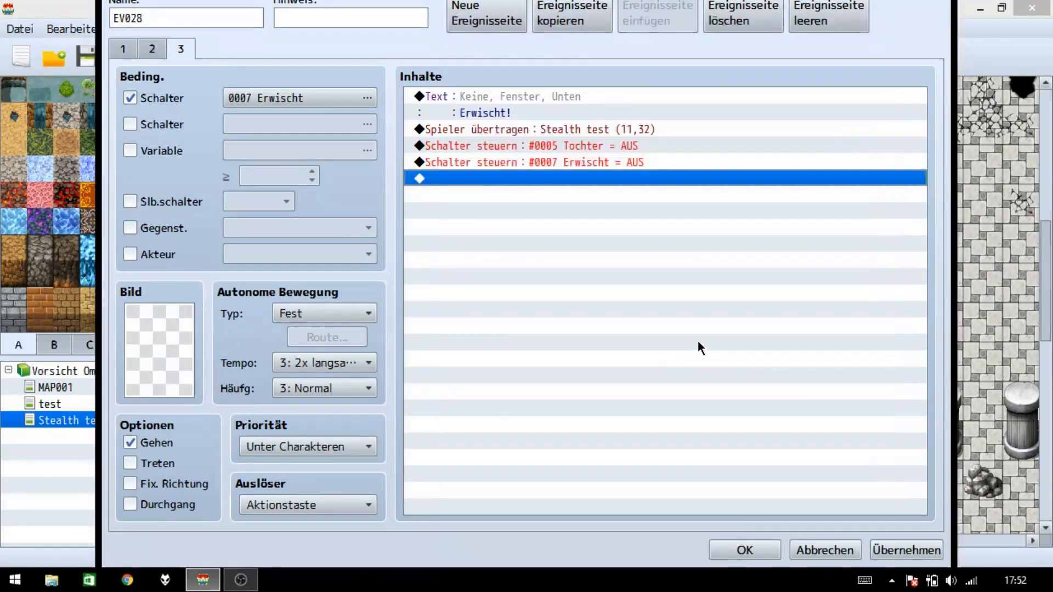
left_click(914, 548)
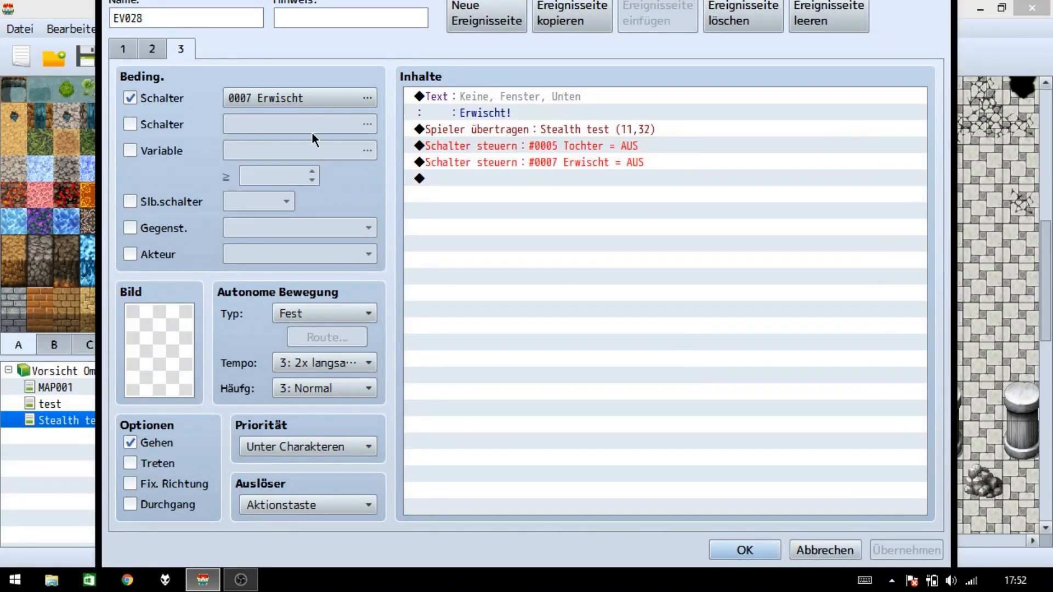
Step: Assign the blonde princess from the People3 sheet as page 3's character image and apply the change
double_click(171, 357)
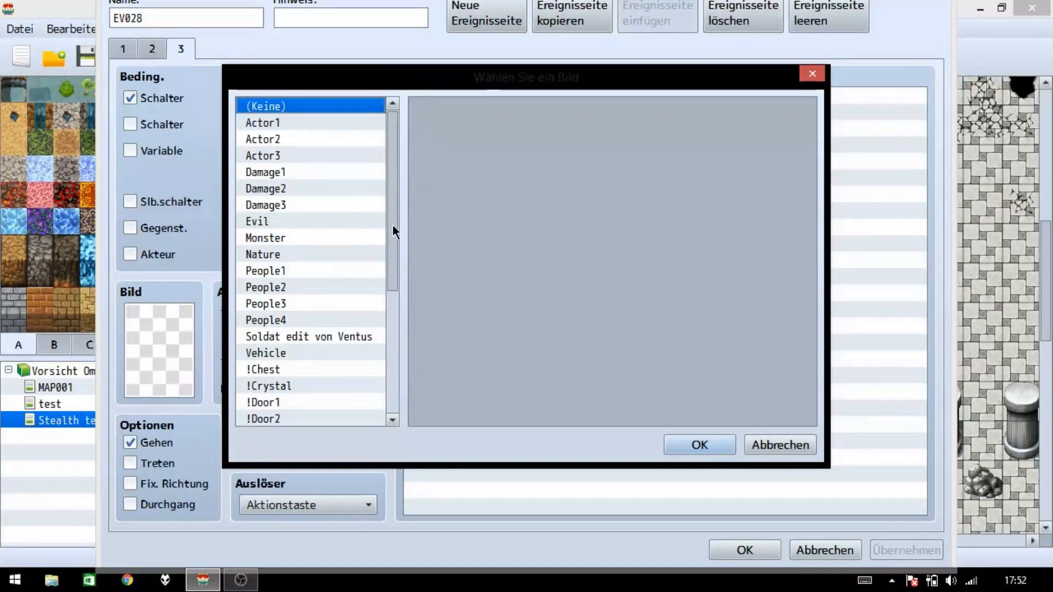
left_click(314, 285)
left_click(317, 269)
left_click(312, 287)
left_click(307, 302)
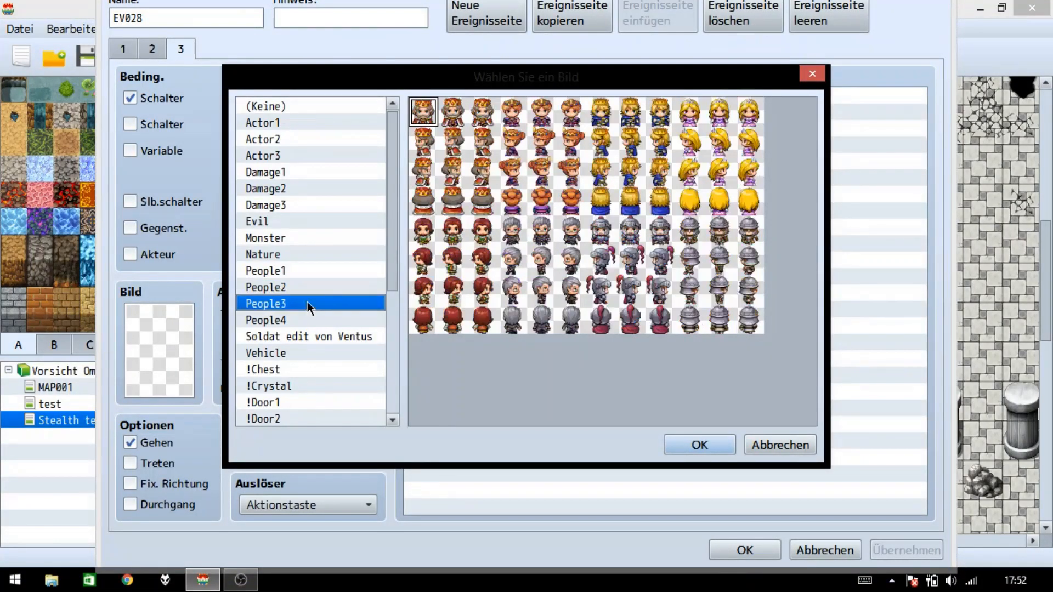
double_click(722, 115)
left_click(914, 548)
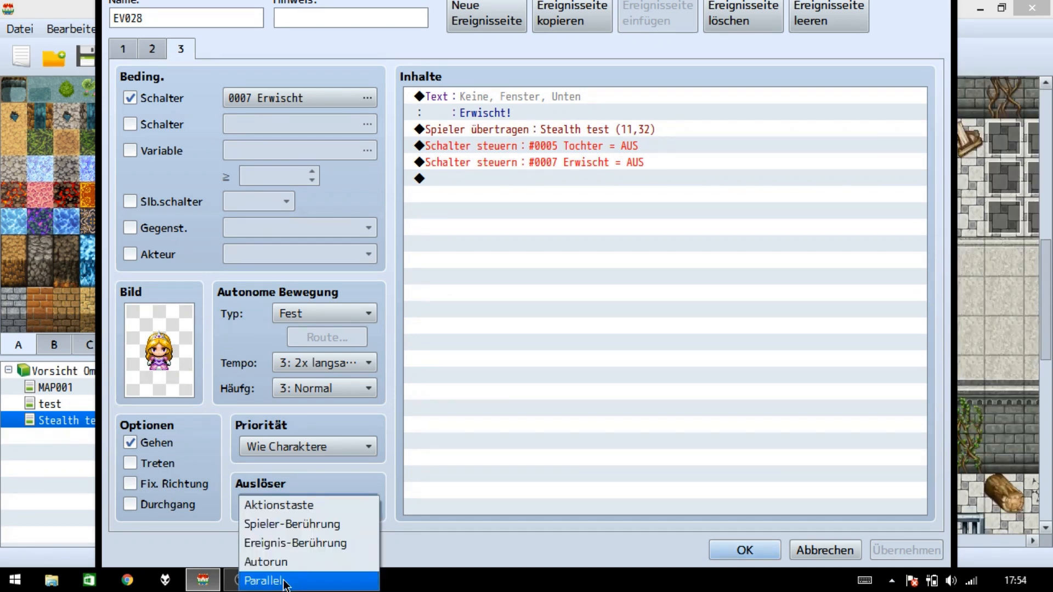
Step: Set page 3's trigger to Autorun, apply it and close the princess event
left_click(285, 566)
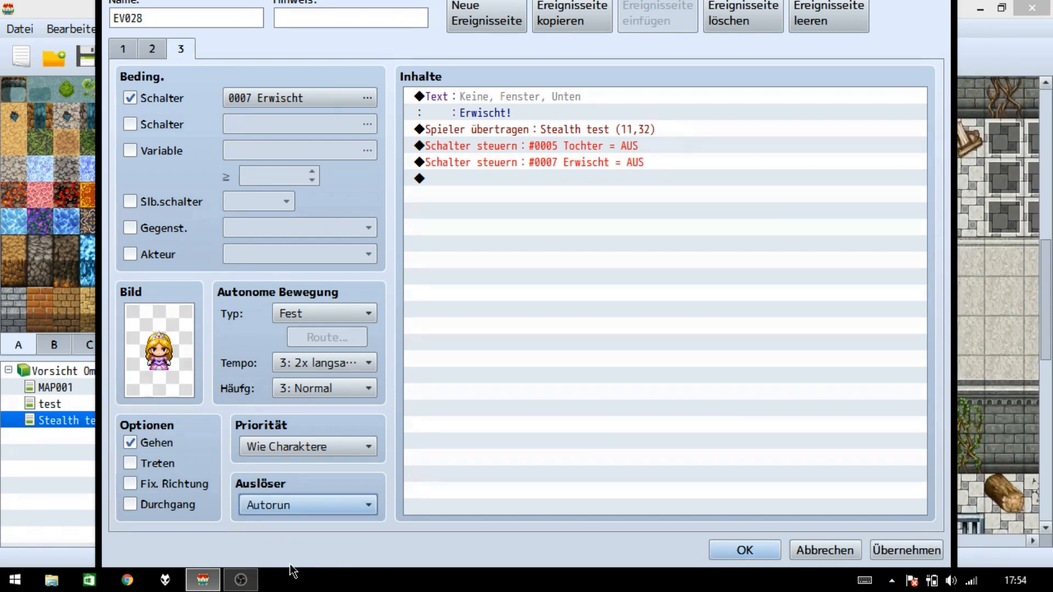
left_click(919, 551)
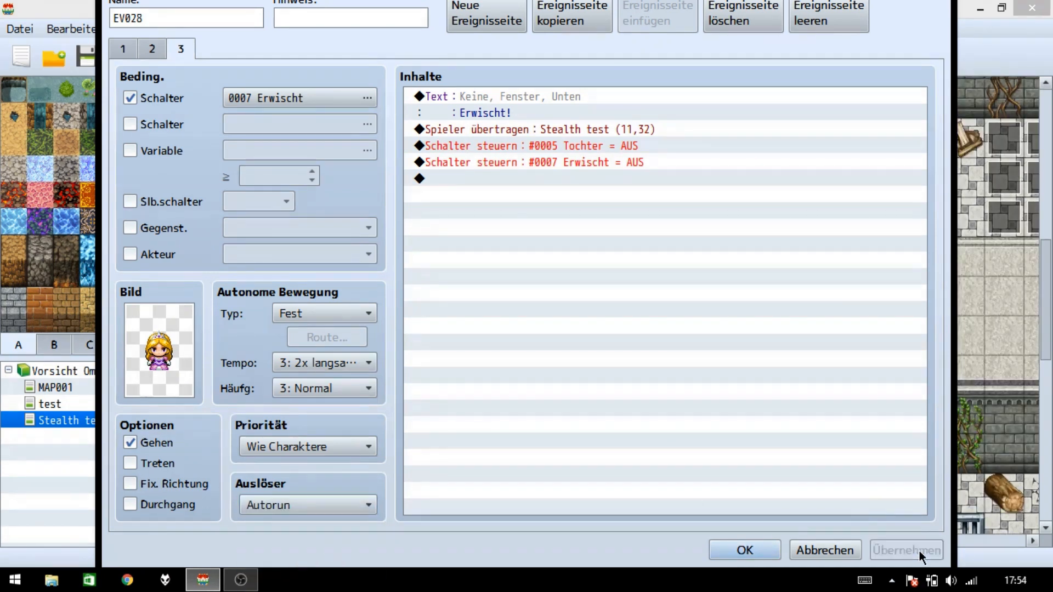
left_click(747, 551)
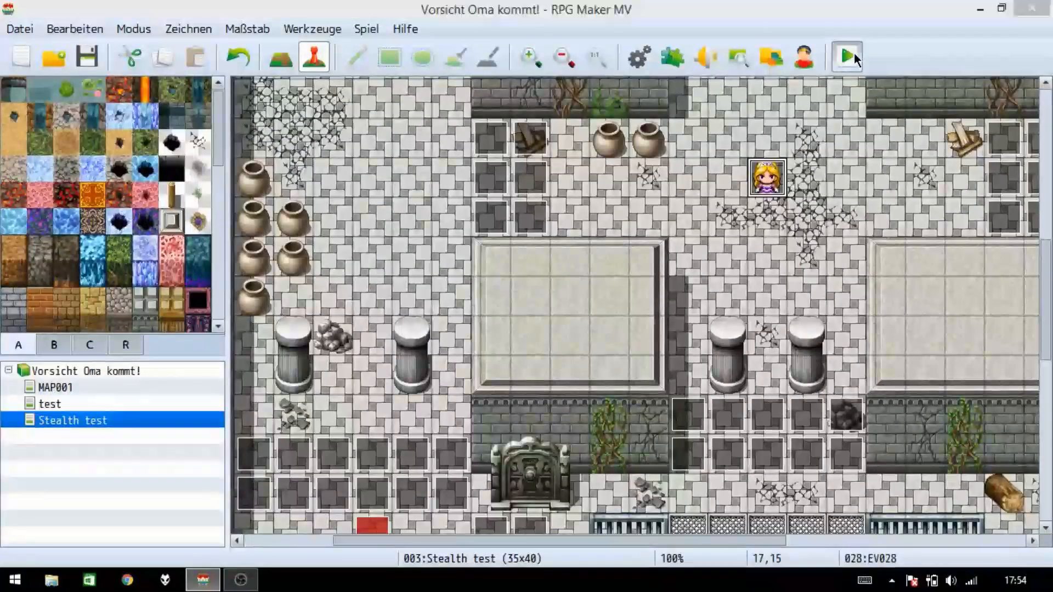
Step: Start a new game in a playtest and walk the player north around the princess to test her detection
left_click(851, 55)
key("Return")
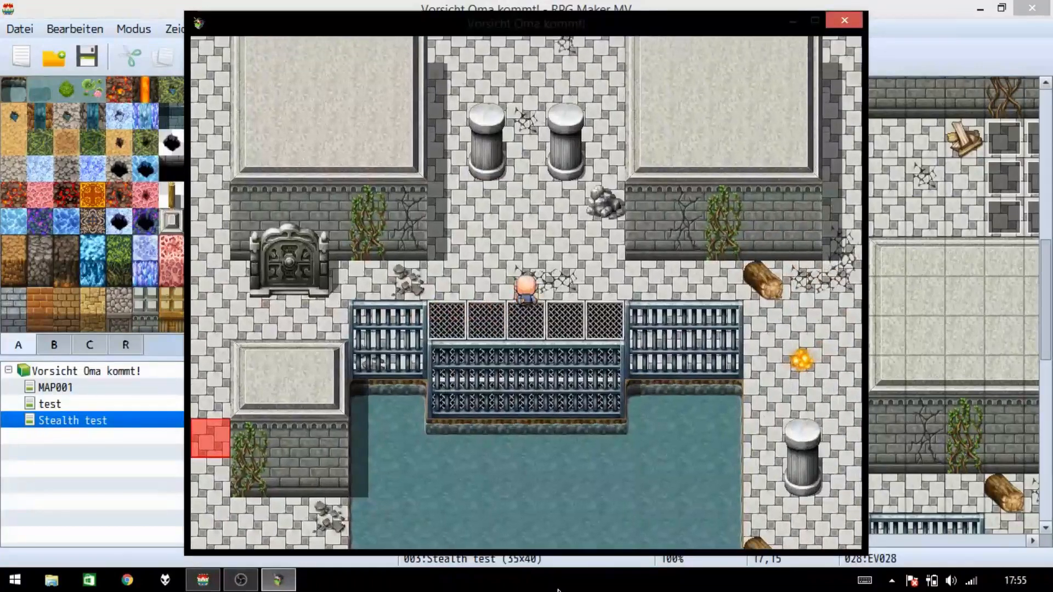
key("Up")
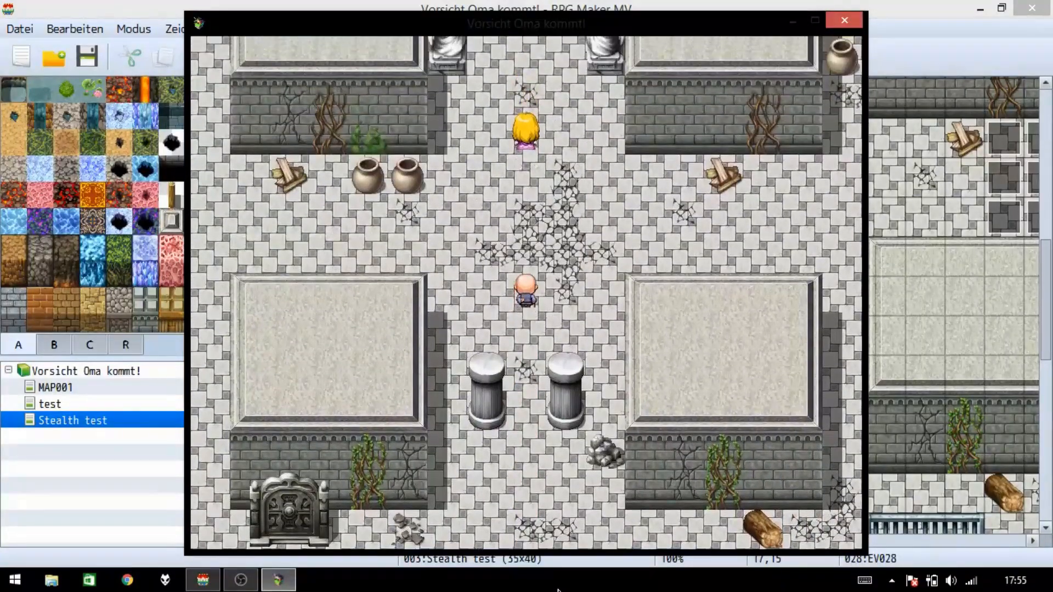
key("Right")
key("Up")
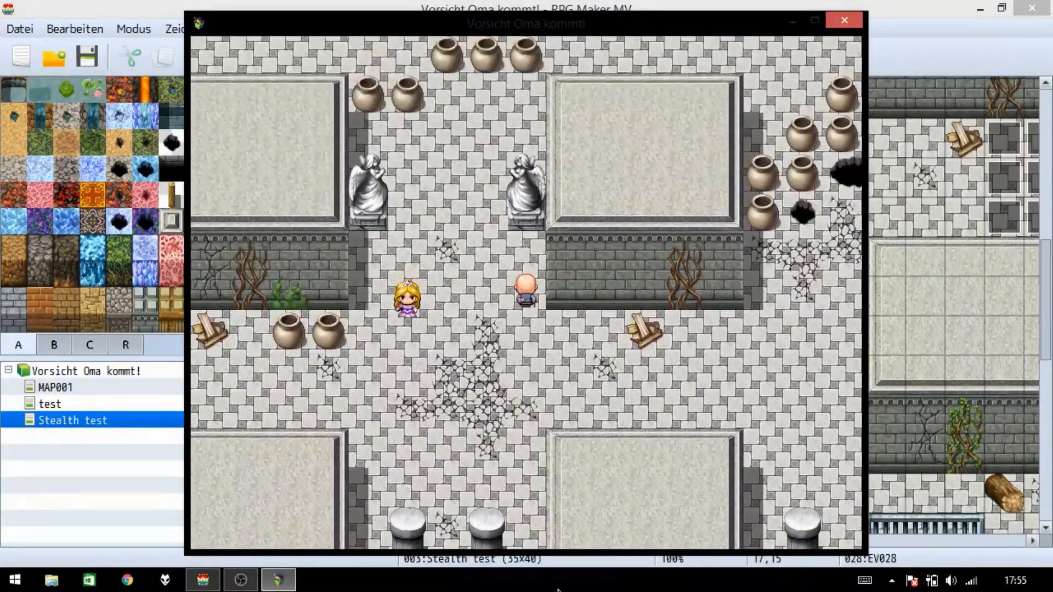
key("Down")
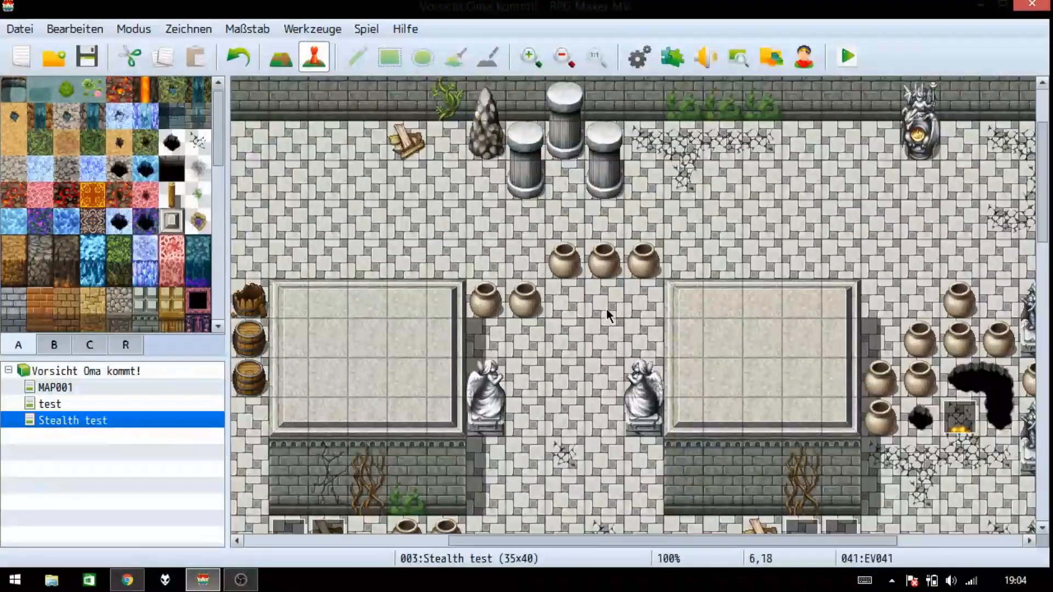
Step: Create an event between the upper pillars at 17,5 with a red light glow image and enable its Treten stepping animation
double_click(573, 192)
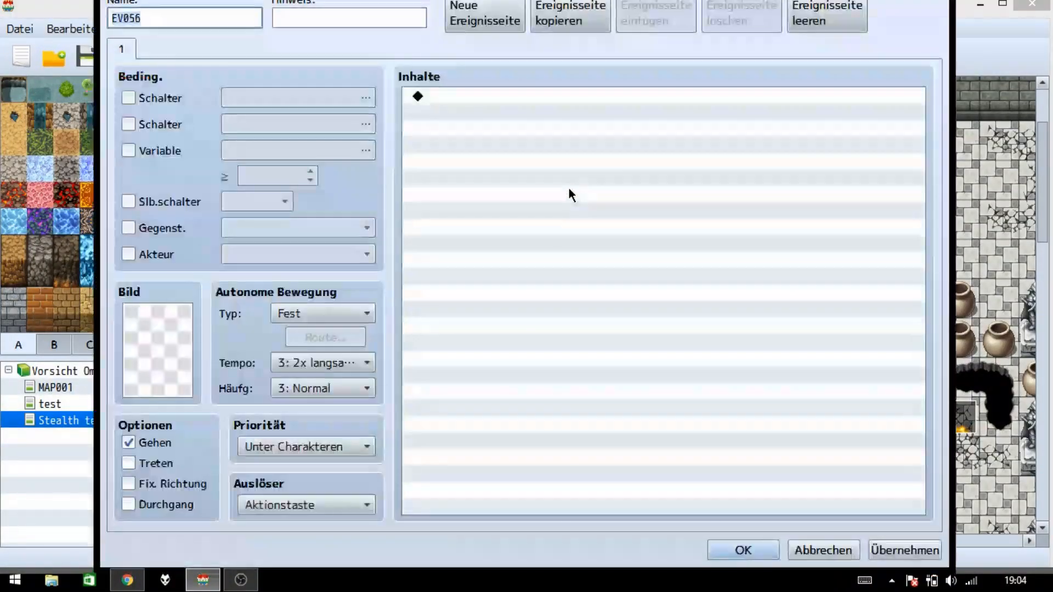
double_click(183, 357)
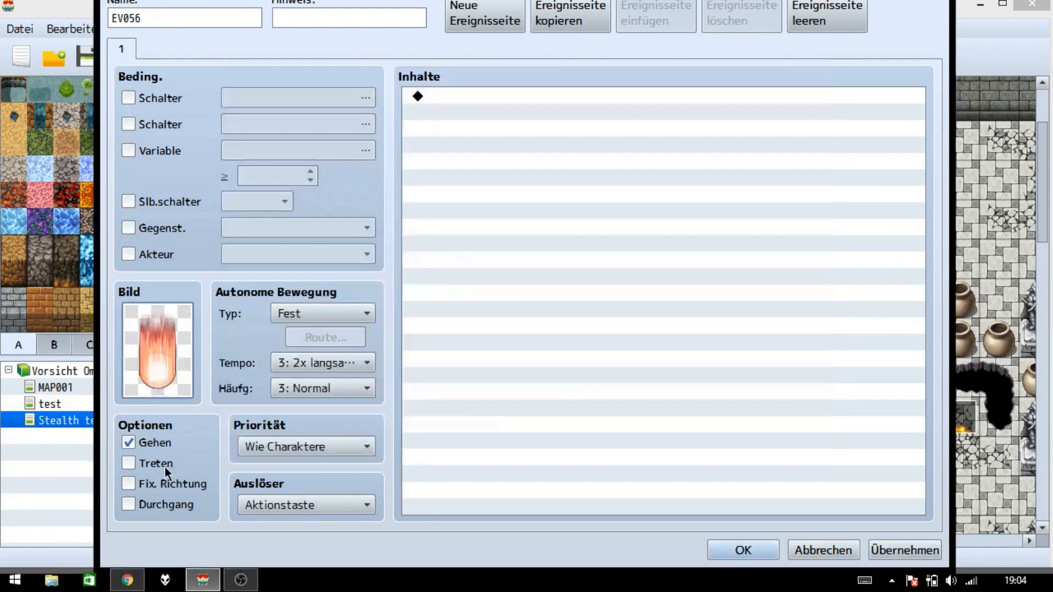
left_click(165, 464)
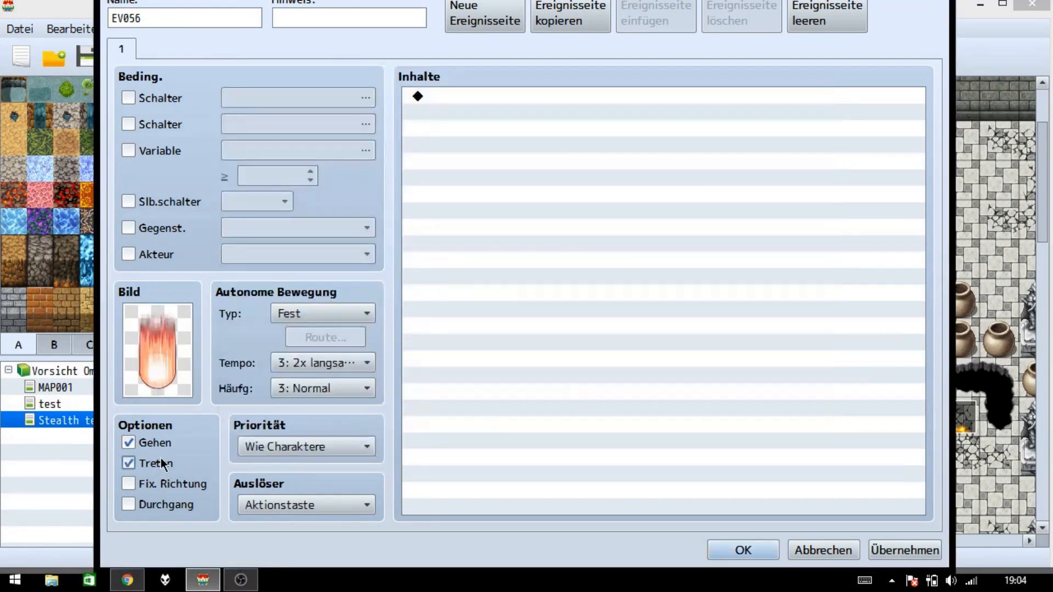
Step: Add a Text zeigen command reading "Geschafft!" to the glow event, apply it and close the event
double_click(569, 192)
left_click(470, 53)
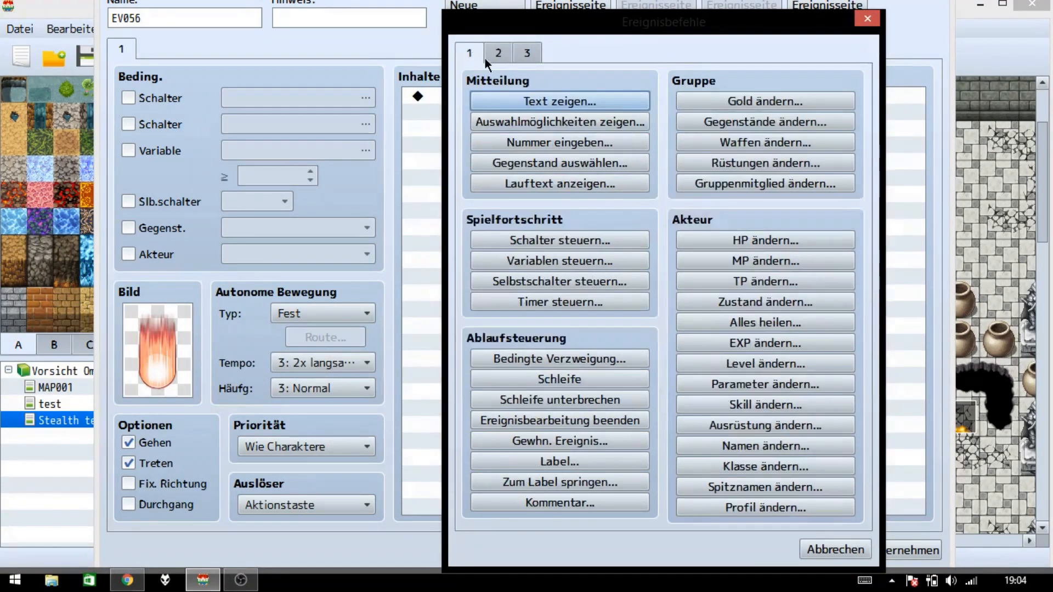
left_click(549, 101)
type("Gescha")
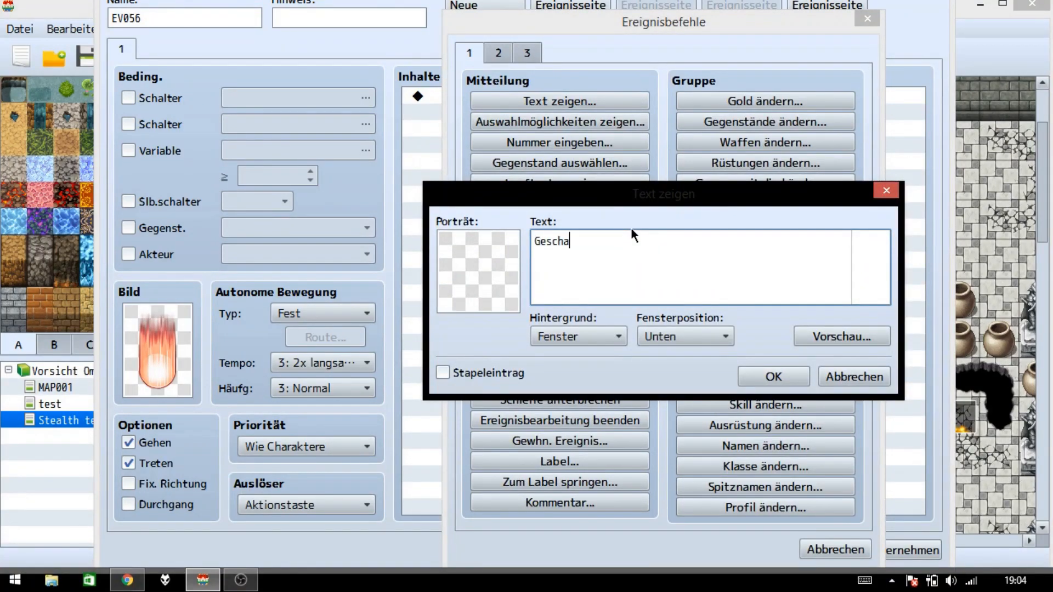
type("fft!")
left_click(768, 379)
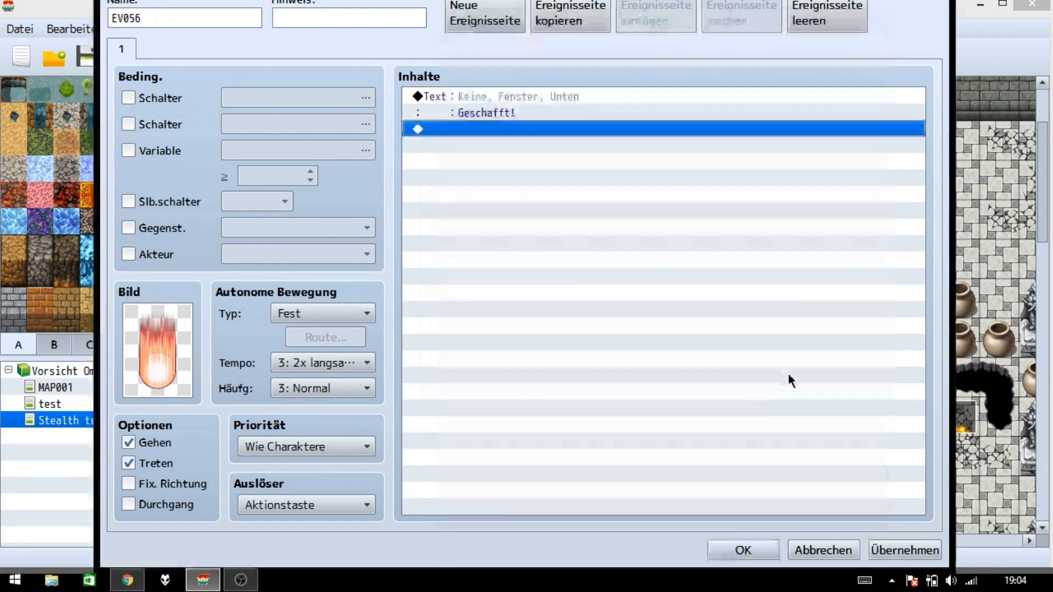
left_click(908, 551)
left_click(754, 545)
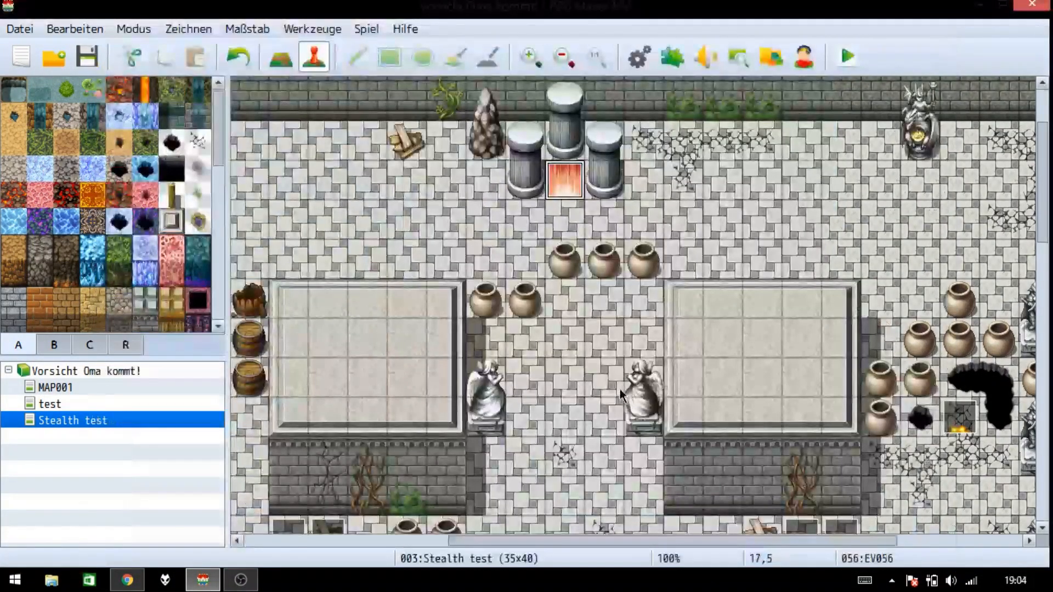
scroll(620, 389, "down", 5)
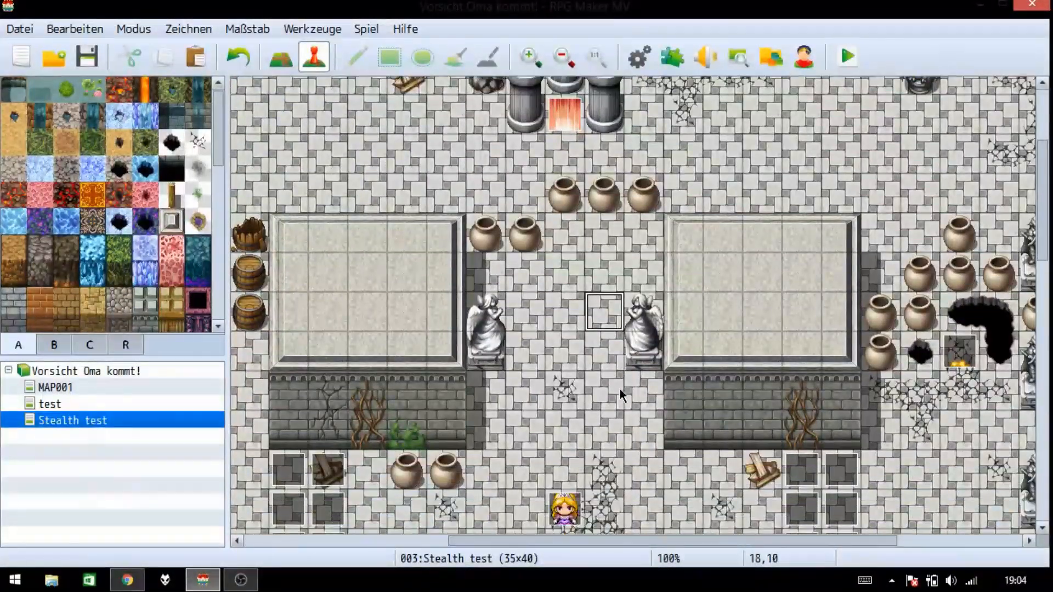
scroll(620, 389, "down", 8)
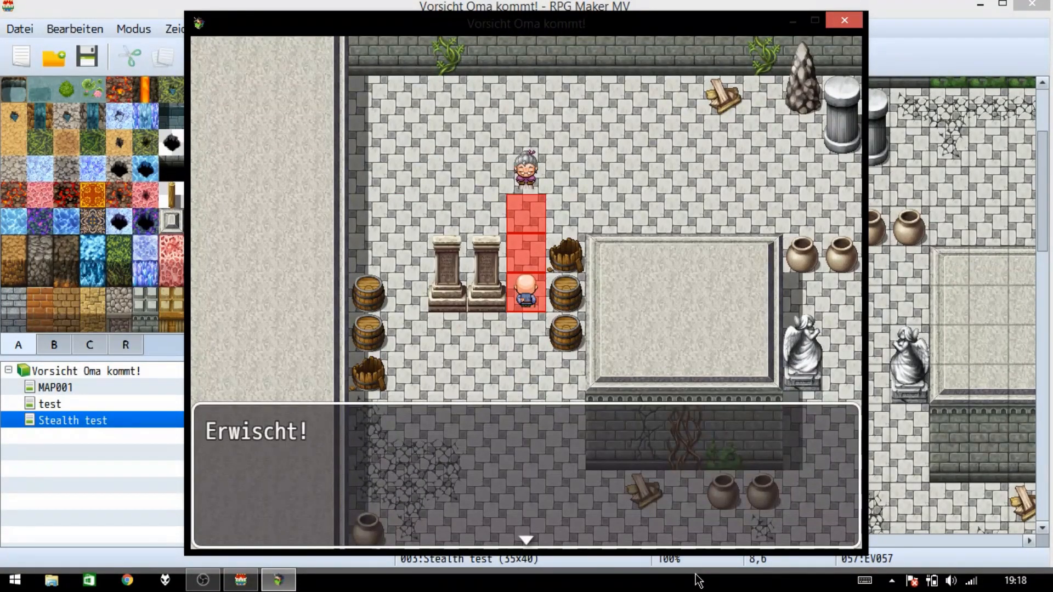
Step: Continue the playtest past the Erwischt! message and walk the player from the respawn point towards the patrolling grandmother
key("Return")
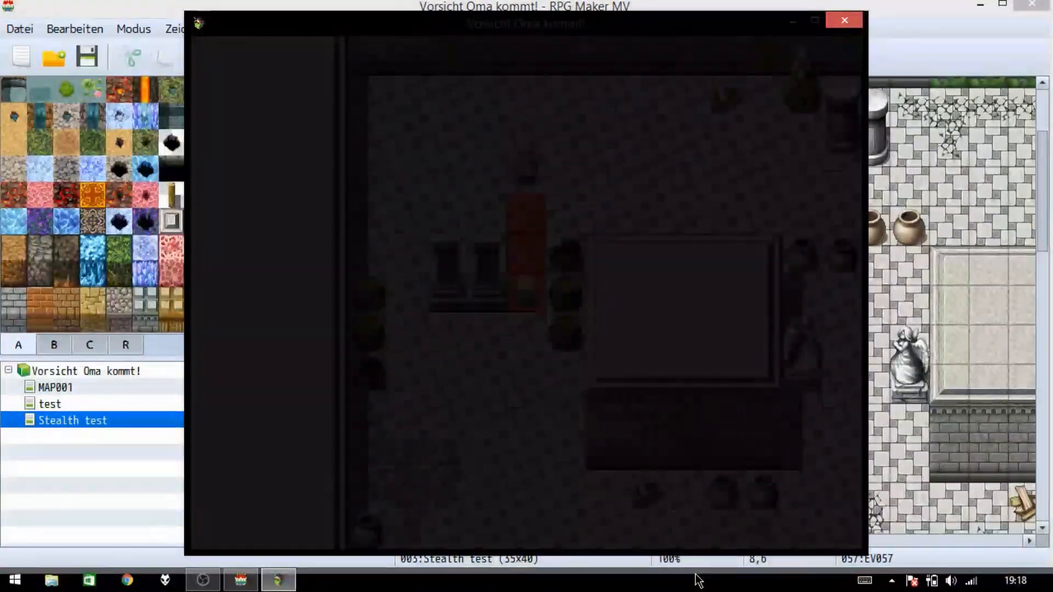
key("Up")
key("Up")
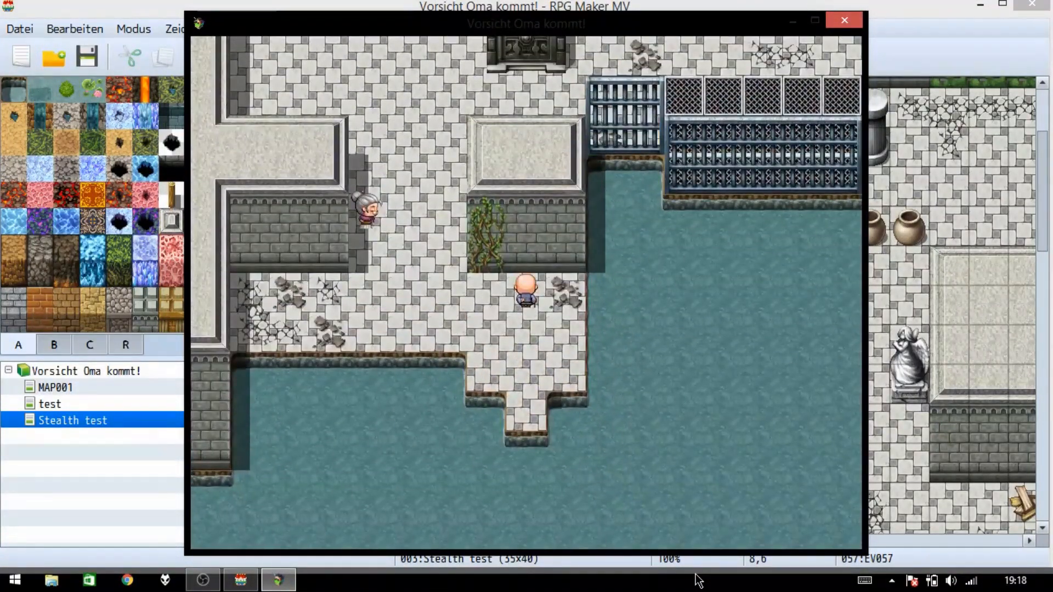
key("Left")
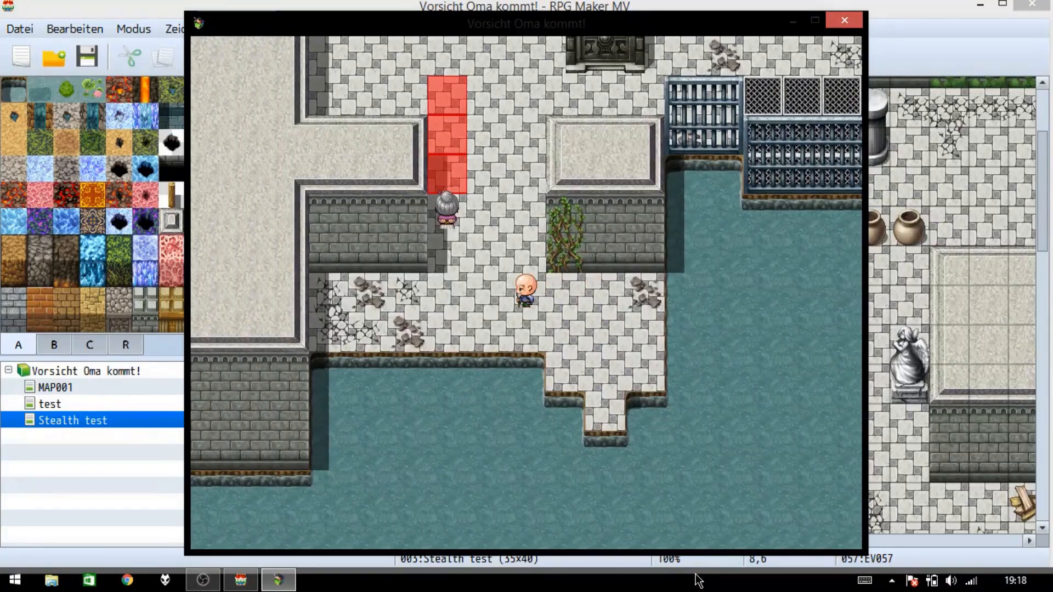
key("Up")
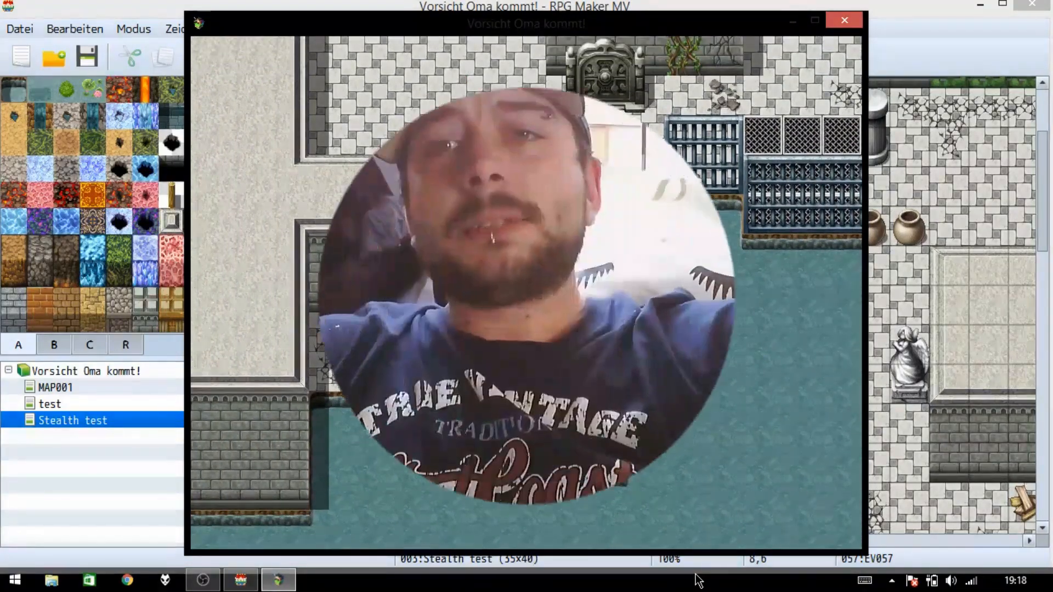